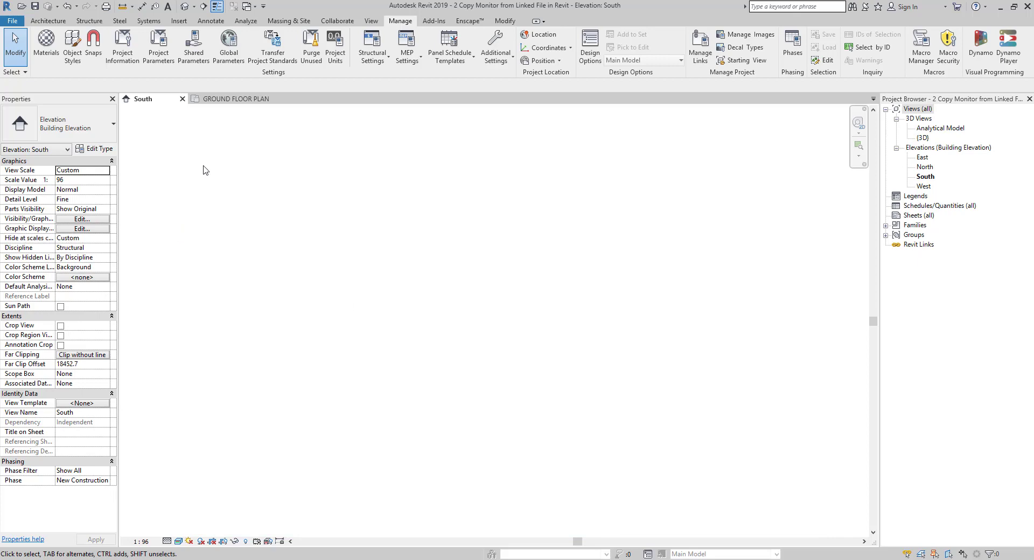
Compare the Duplex Villa ground floor plan and ELEVATION A with the South elevation, then close them.
{"action": "left_click", "coordinate": [237, 100]}
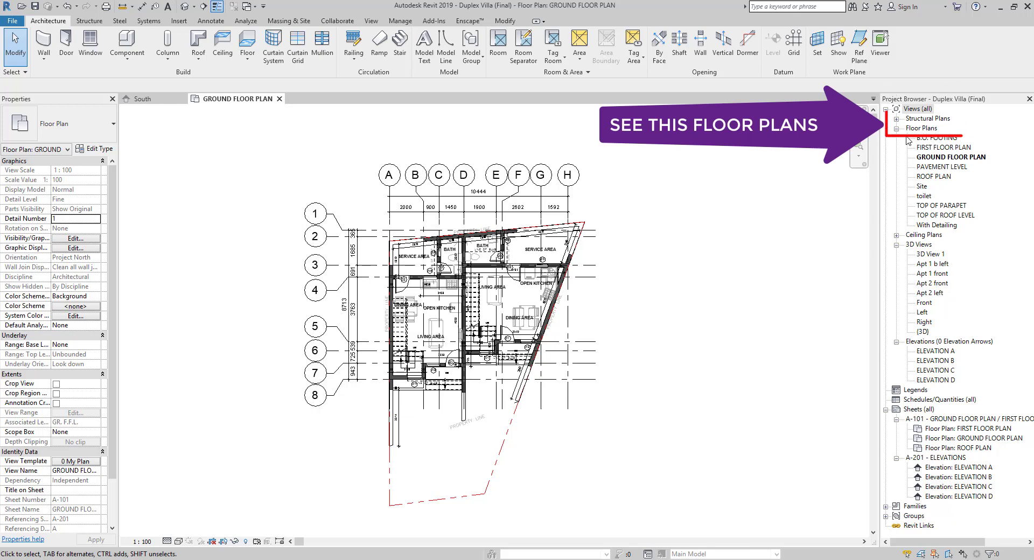
{"action": "left_click", "coordinate": [156, 100]}
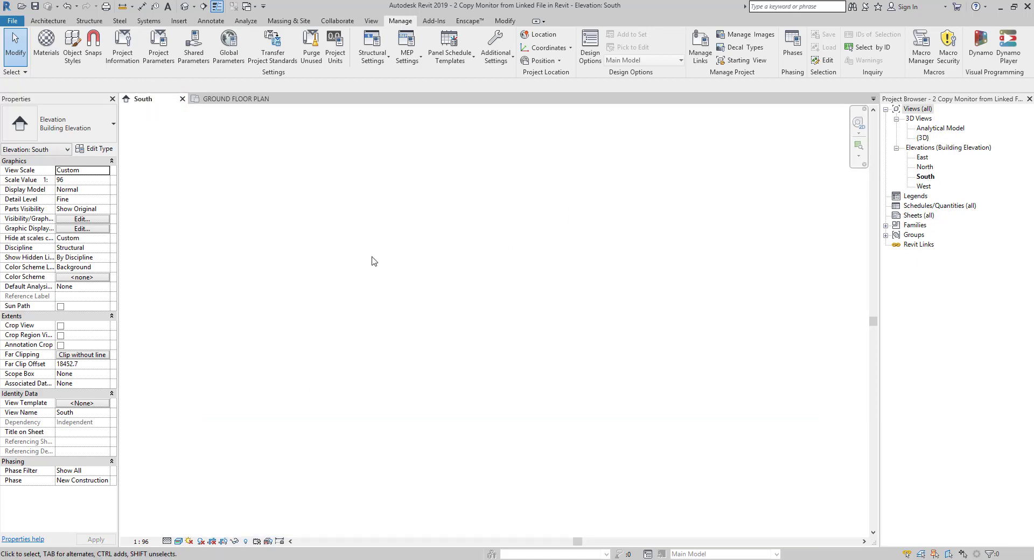
{"action": "left_click", "coordinate": [223, 102]}
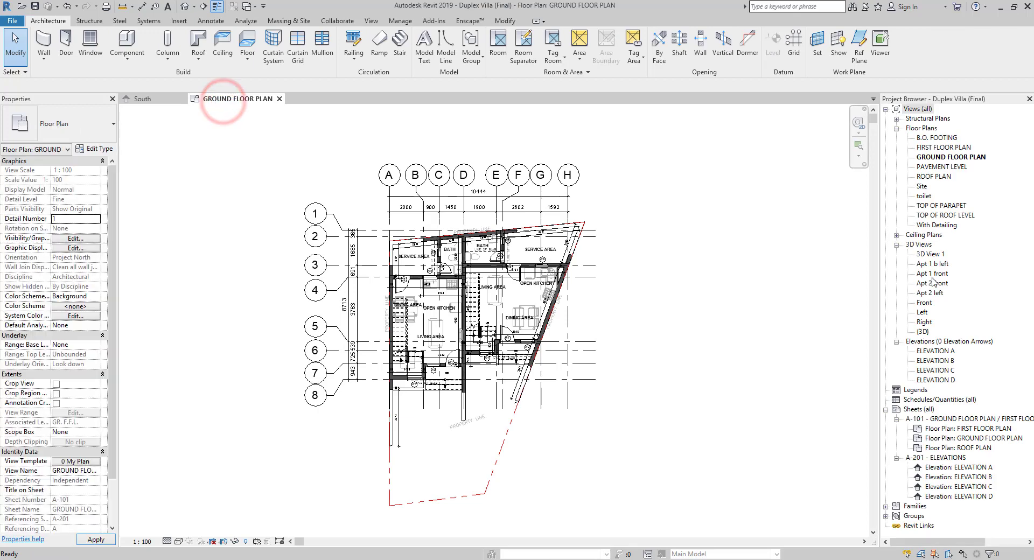
{"action": "left_click", "coordinate": [928, 354]}
{"action": "double_click", "coordinate": [928, 353]}
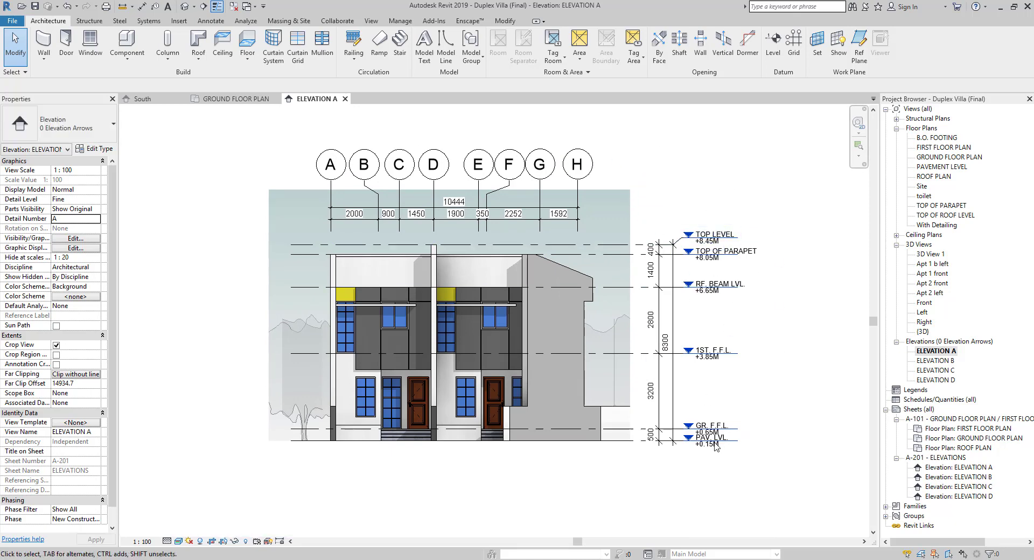
{"action": "left_click", "coordinate": [153, 98]}
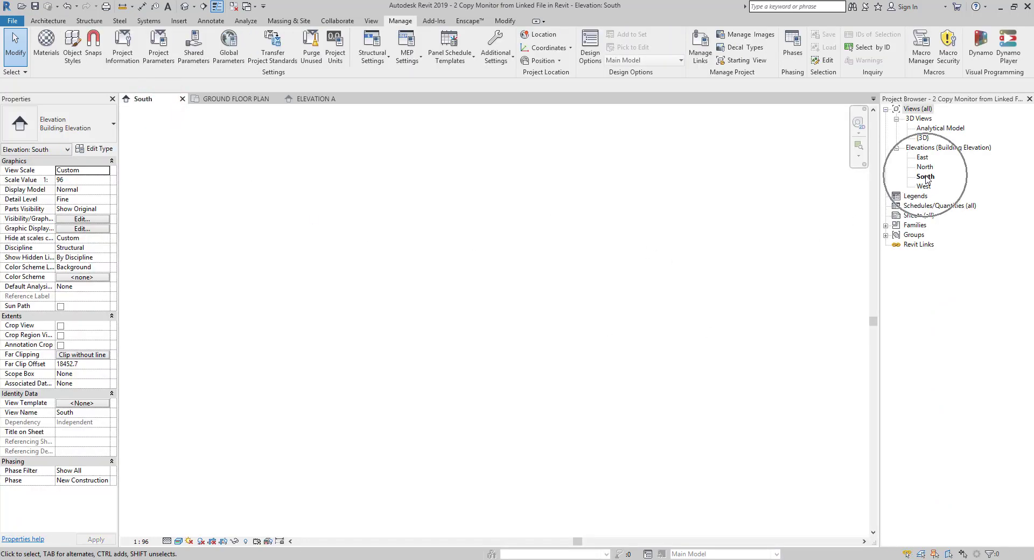
{"action": "left_click", "coordinate": [319, 98]}
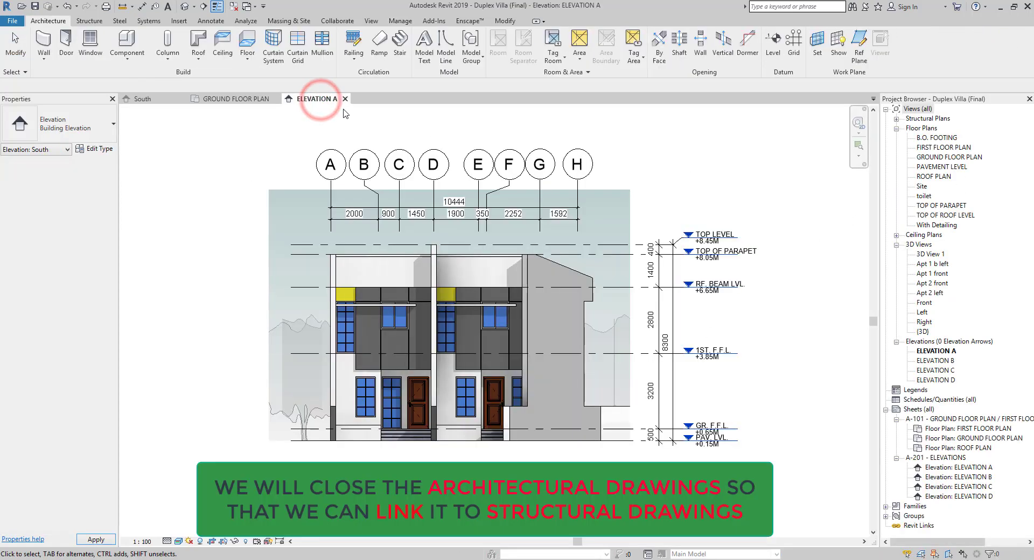
{"action": "left_click", "coordinate": [345, 99]}
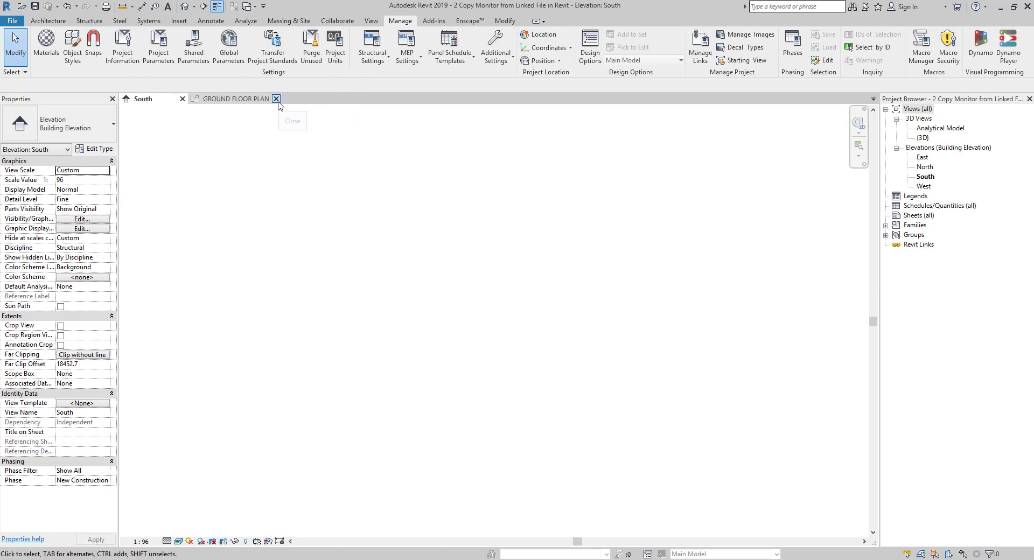
{"action": "left_click", "coordinate": [276, 99]}
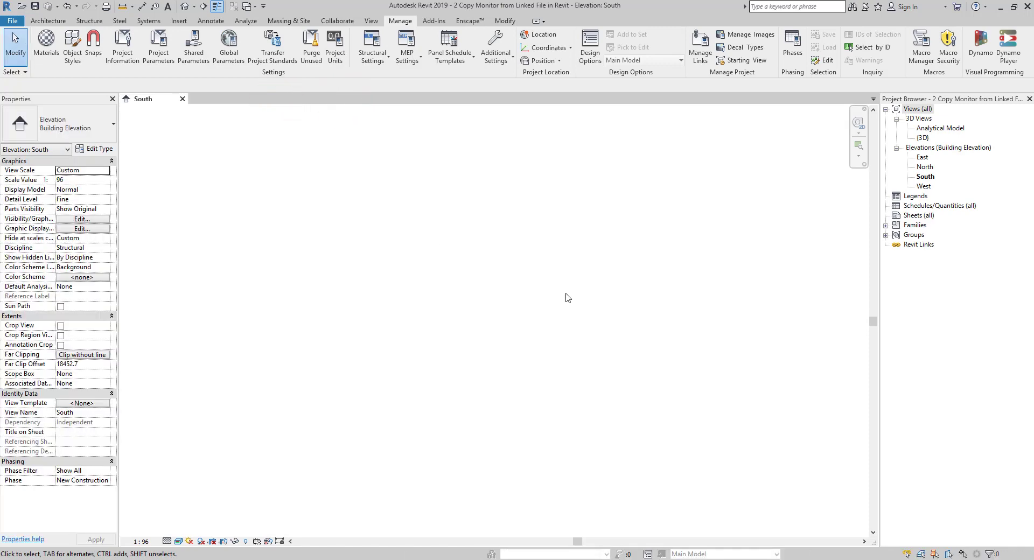
Start Link Revit and choose Duplex Villa (Final).rvt in the CAMTASIA REVIT folder.
{"action": "left_click", "coordinate": [180, 21]}
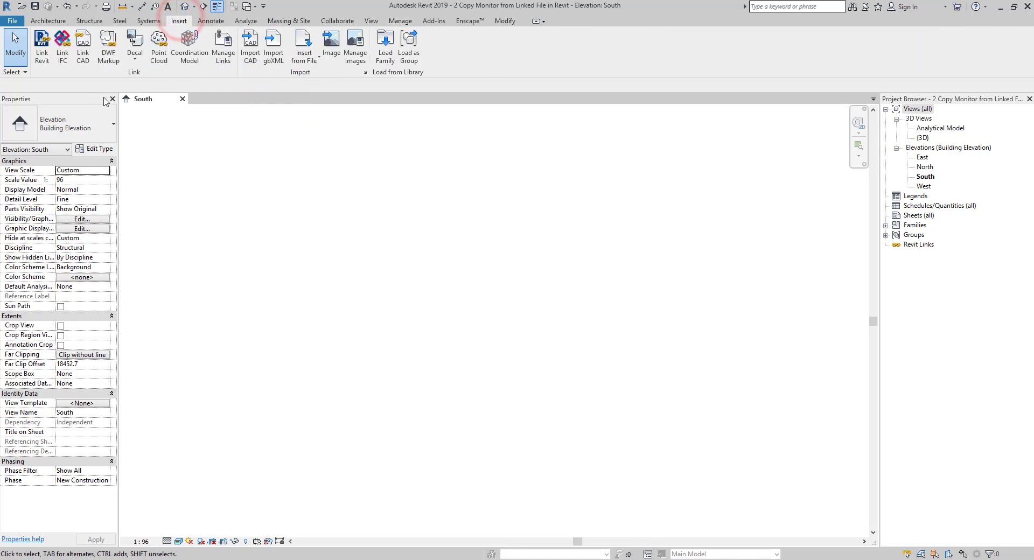
{"action": "left_click", "coordinate": [45, 58]}
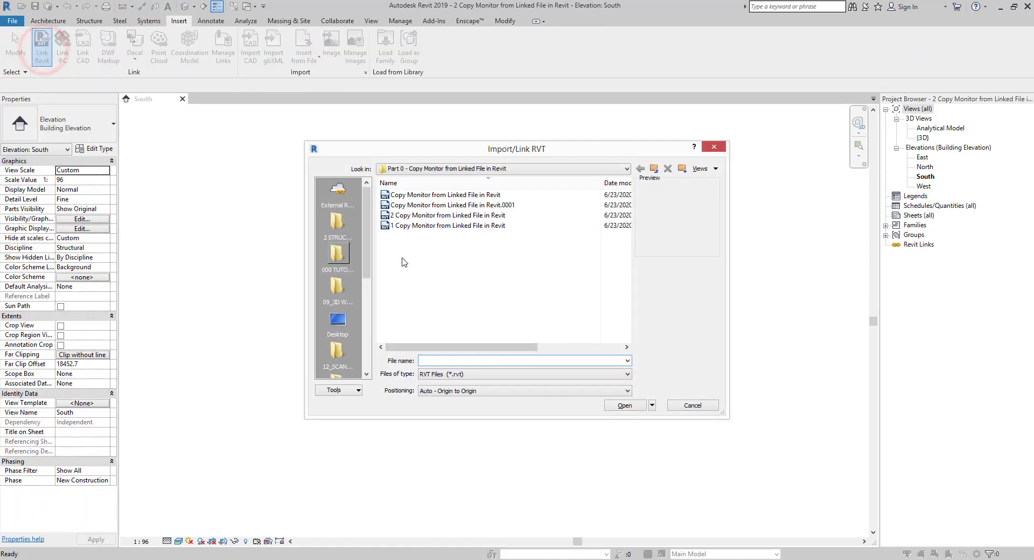
{"action": "left_click", "coordinate": [651, 171]}
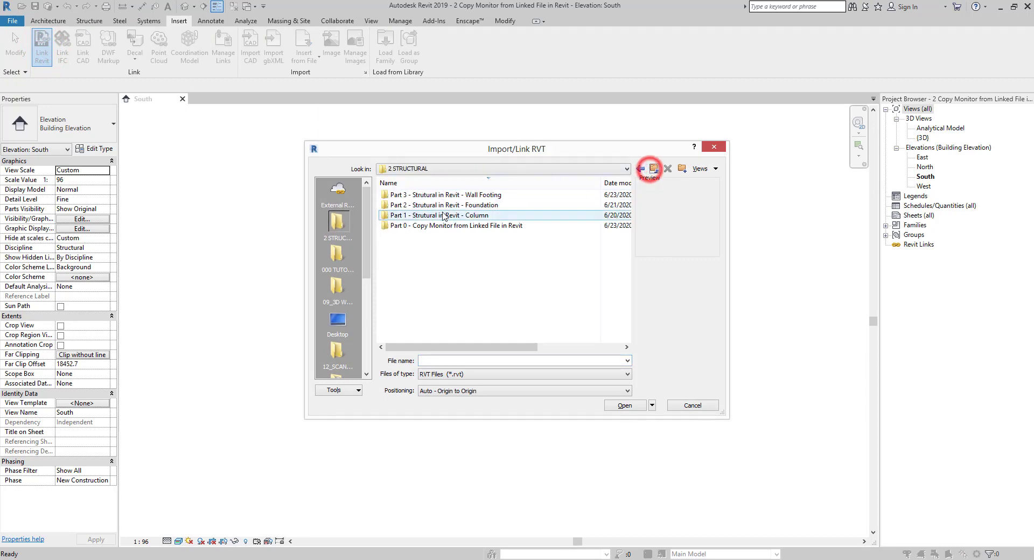
{"action": "left_click", "coordinate": [652, 171]}
{"action": "left_click", "coordinate": [423, 195]}
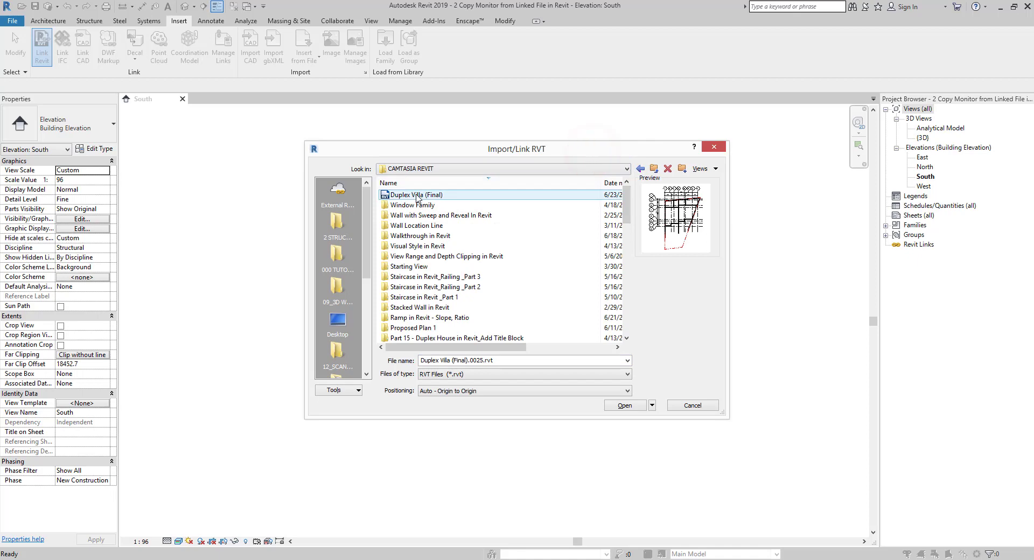
{"action": "left_click", "coordinate": [416, 195]}
Link the model with Auto - Project Base Point to Project Base Point positioning.
{"action": "left_click", "coordinate": [497, 392]}
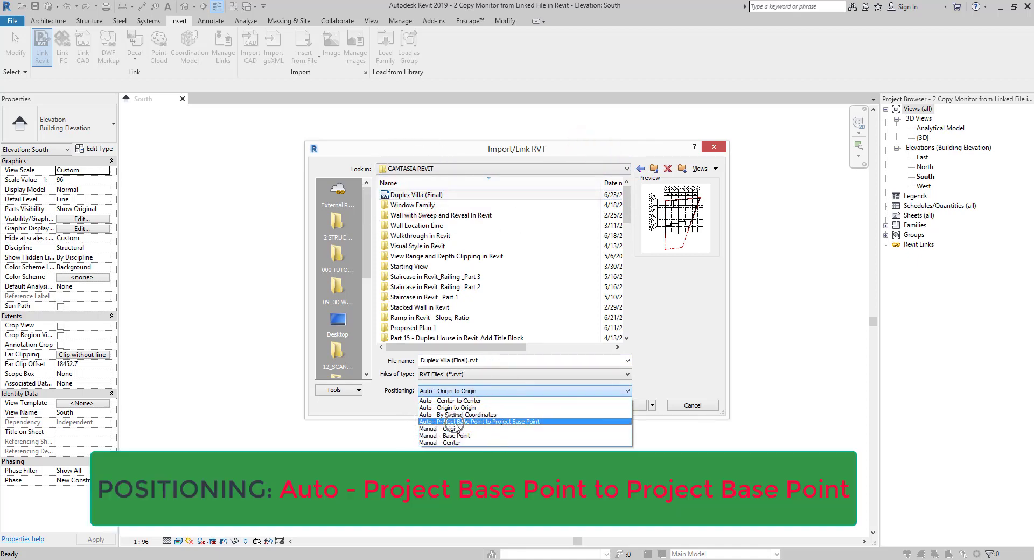
{"action": "left_click", "coordinate": [455, 423]}
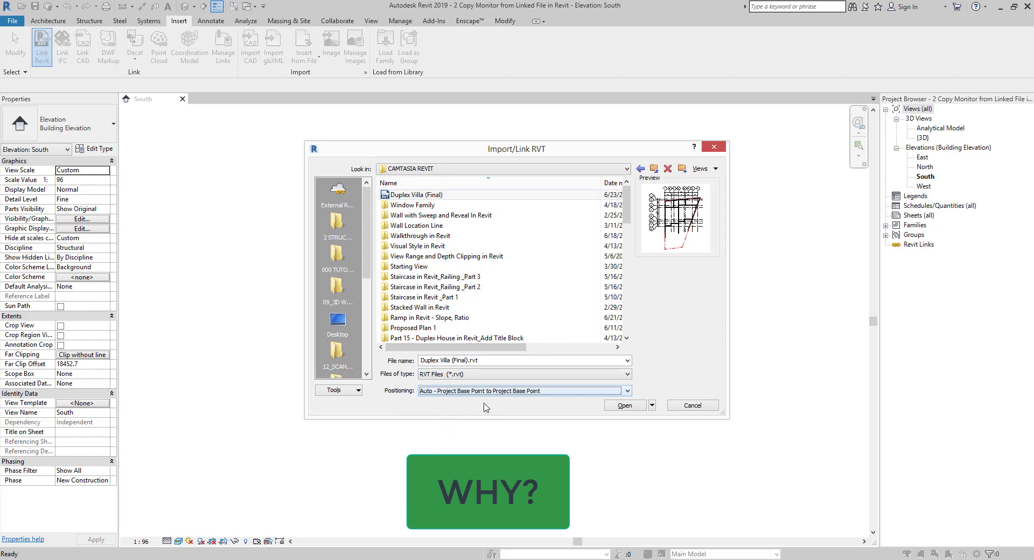
{"action": "left_click", "coordinate": [511, 392]}
{"action": "left_click", "coordinate": [467, 409]}
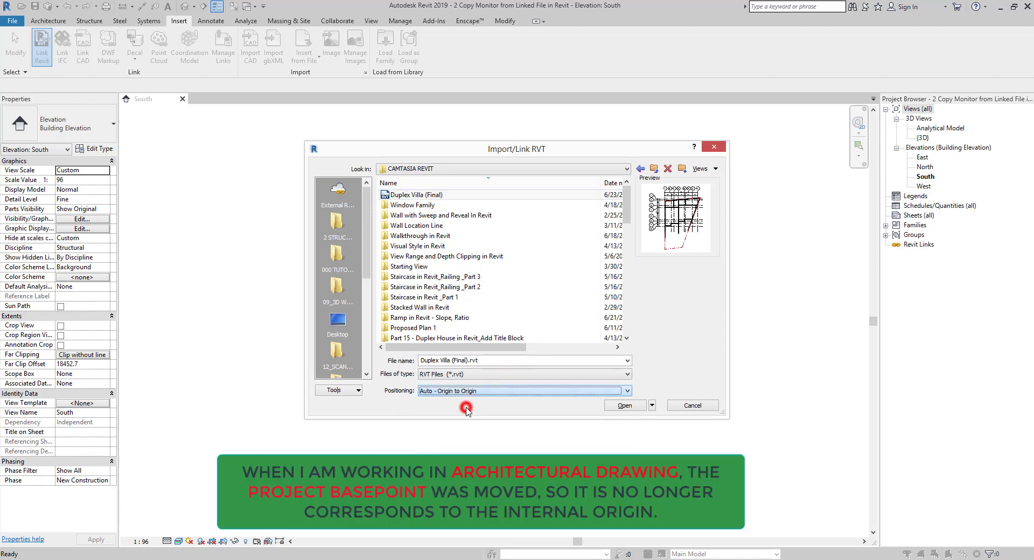
{"action": "left_click", "coordinate": [495, 393]}
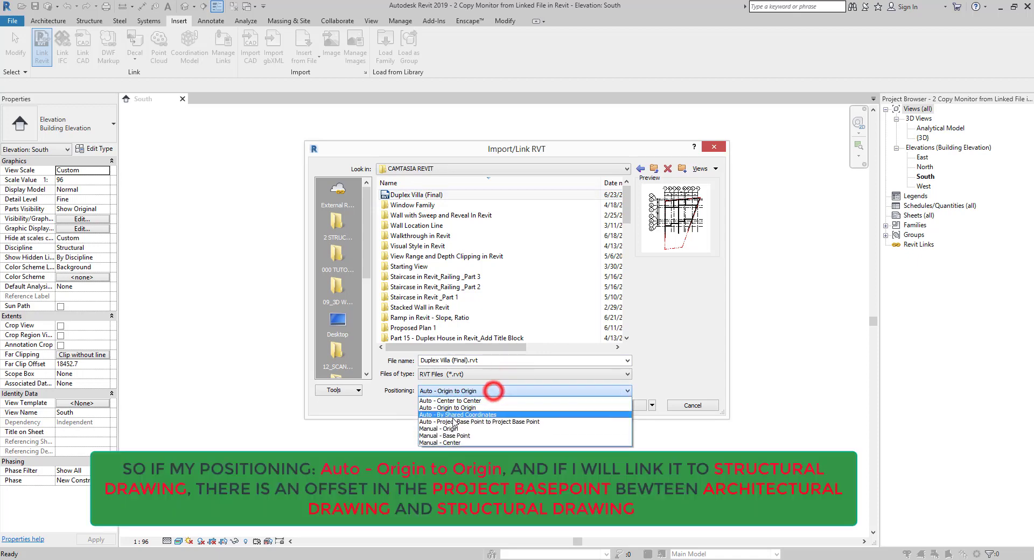
{"action": "left_click", "coordinate": [476, 423]}
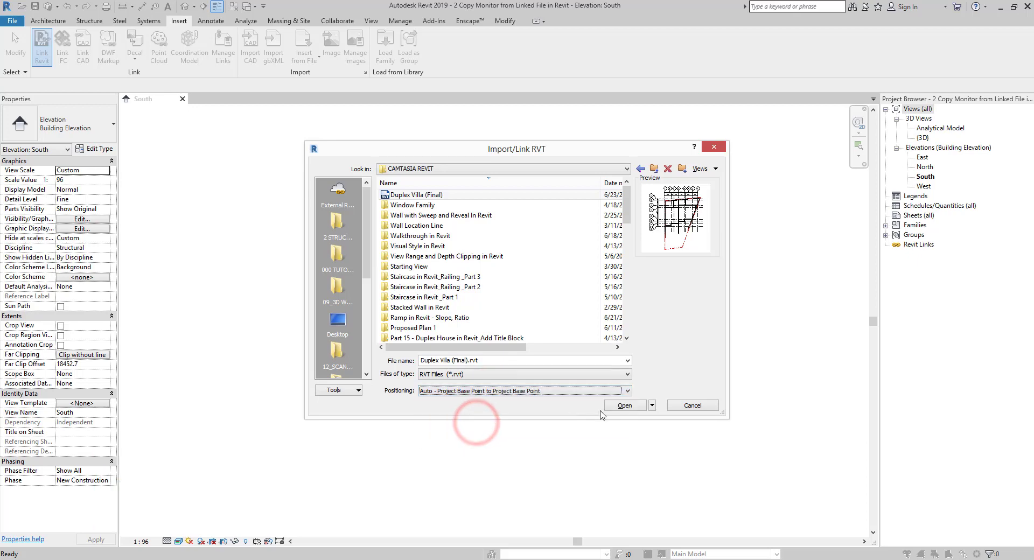
{"action": "left_click", "coordinate": [625, 407]}
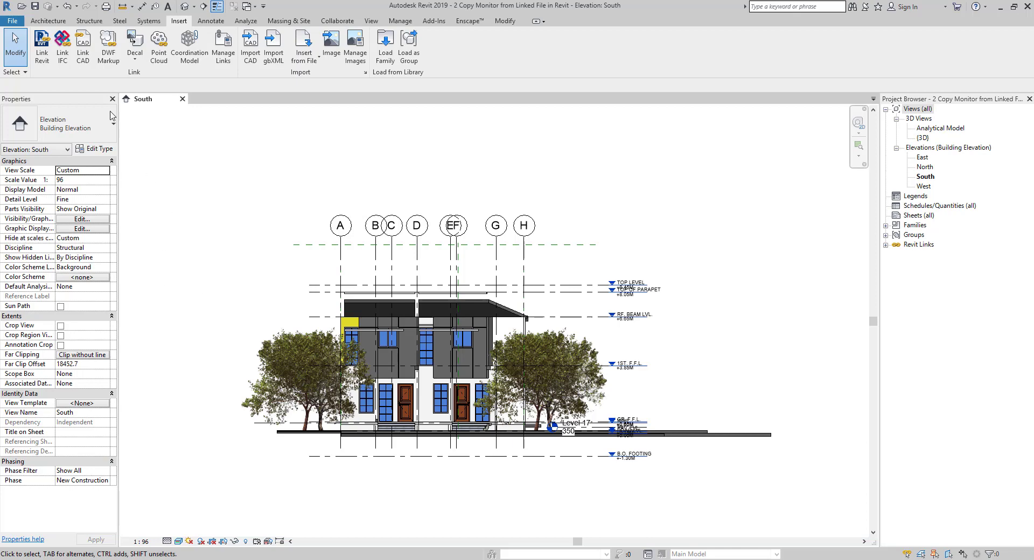
{"action": "left_click", "coordinate": [89, 221]}
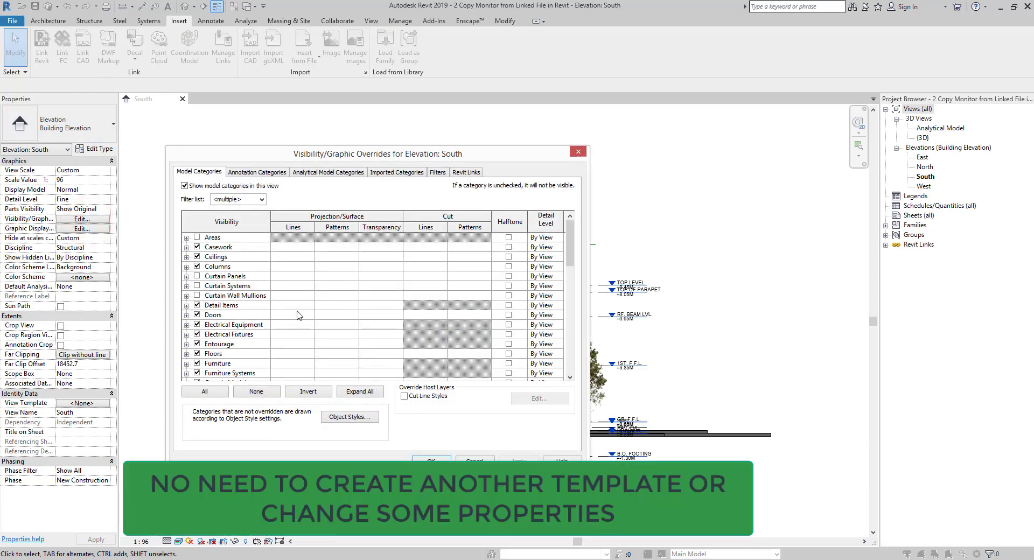
{"action": "left_click", "coordinate": [579, 153]}
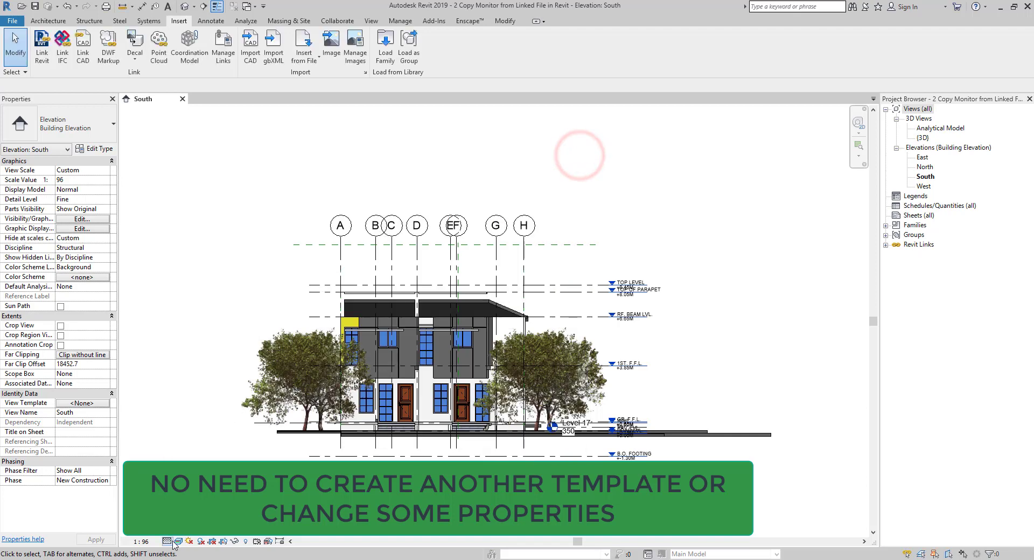
{"action": "left_click", "coordinate": [82, 355]}
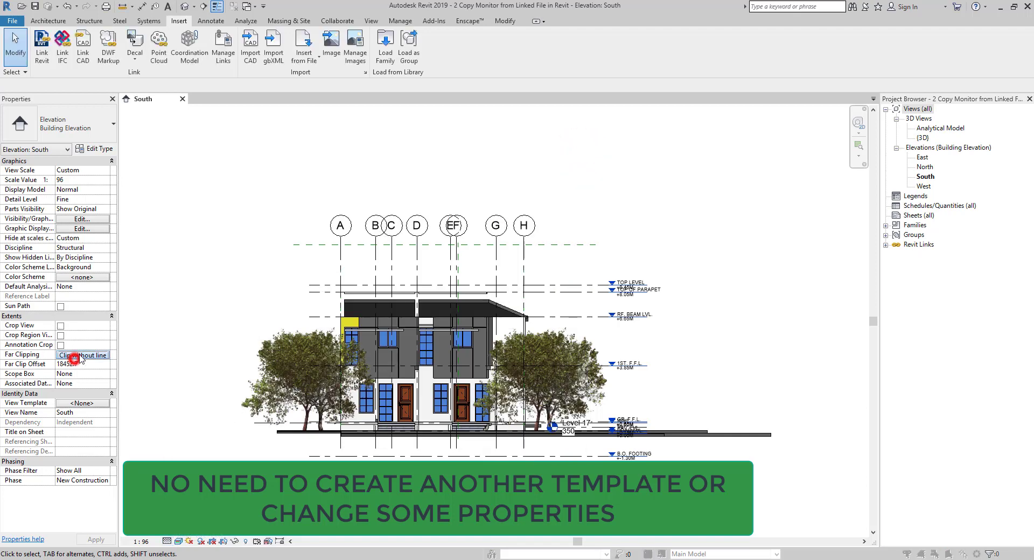
{"action": "key", "text": "Escape"}
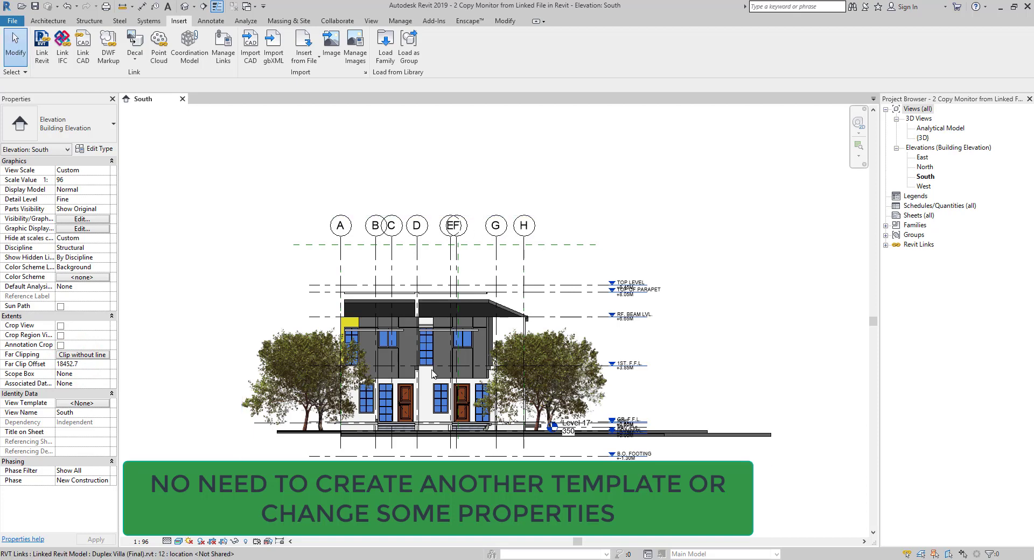
{"action": "left_click", "coordinate": [183, 541]}
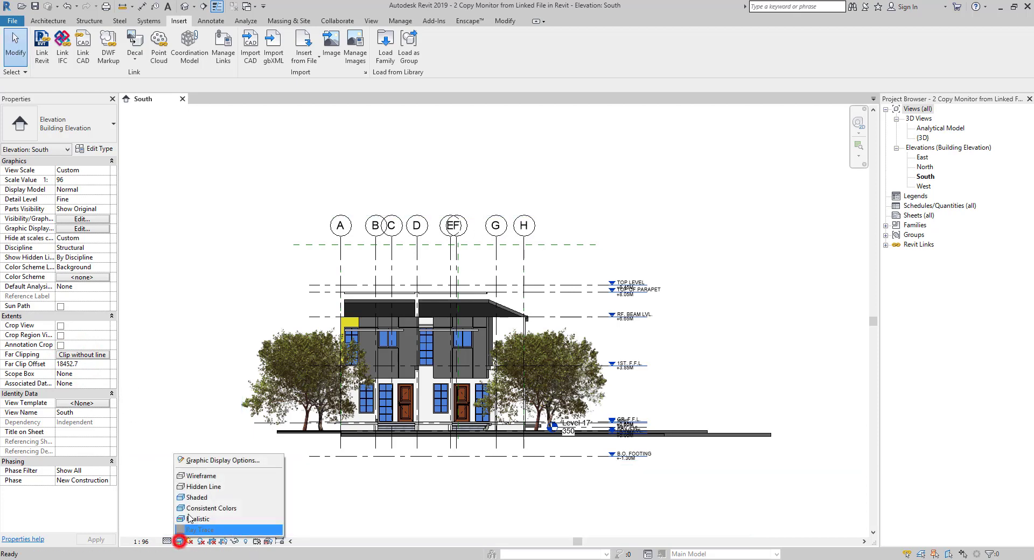
{"action": "left_click", "coordinate": [202, 472]}
{"action": "left_click", "coordinate": [180, 542]}
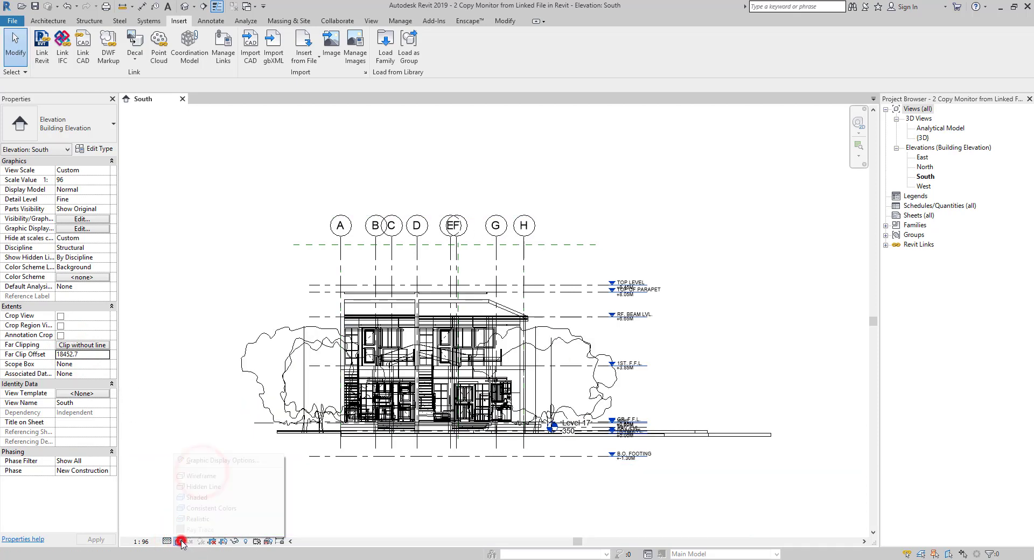
{"action": "left_click", "coordinate": [189, 516]}
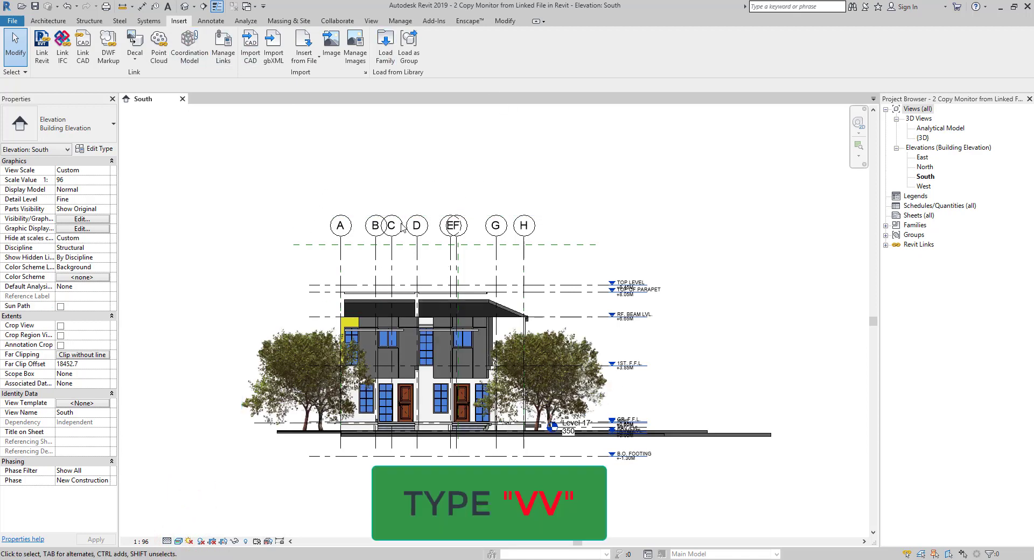
Set the Duplex Villa link's display to By linked view with ELEVATION A, and apply the overrides.
{"action": "key", "text": "v"}
{"action": "key", "text": "v"}
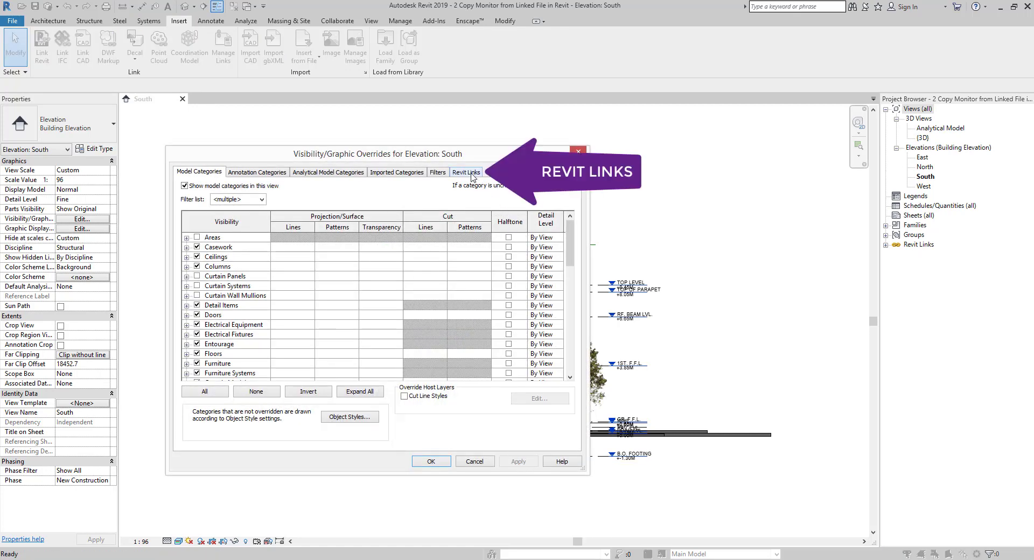
{"action": "left_click", "coordinate": [466, 173]}
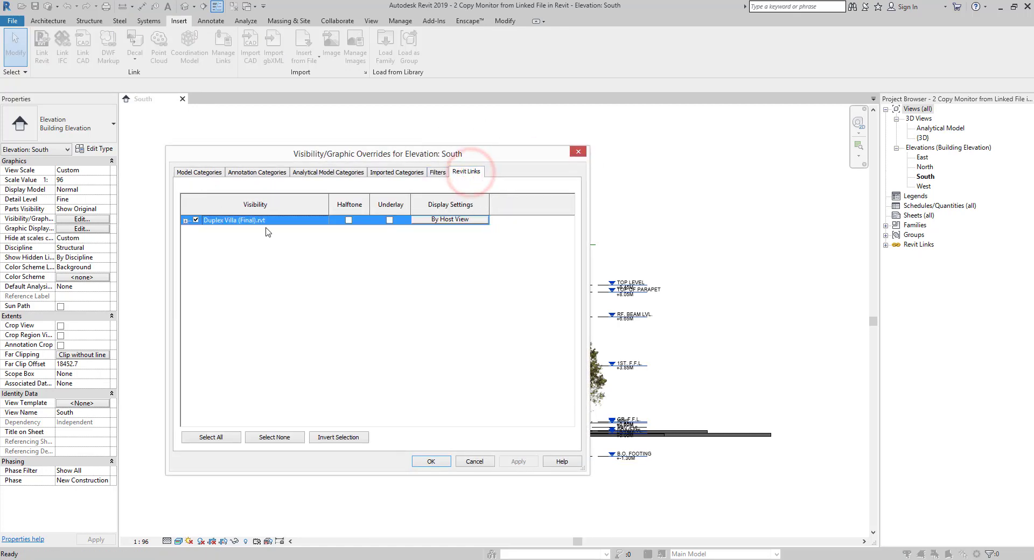
{"action": "left_click", "coordinate": [453, 219]}
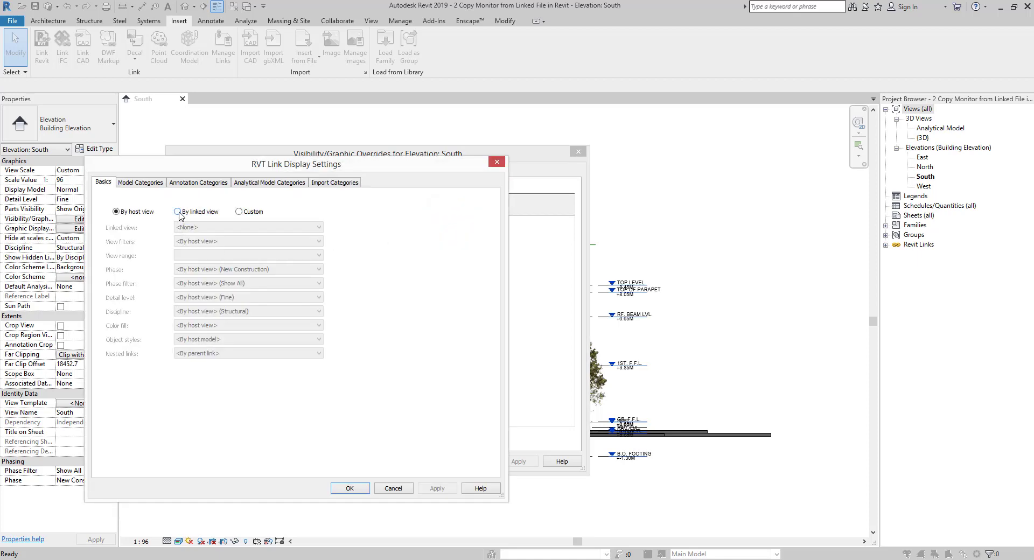
{"action": "left_click", "coordinate": [109, 187]}
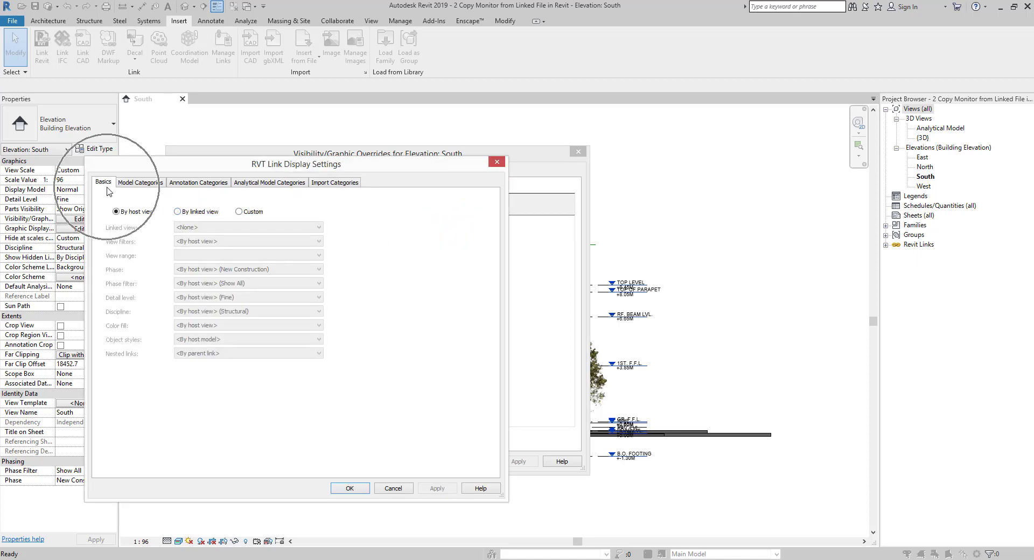
{"action": "left_click", "coordinate": [178, 212]}
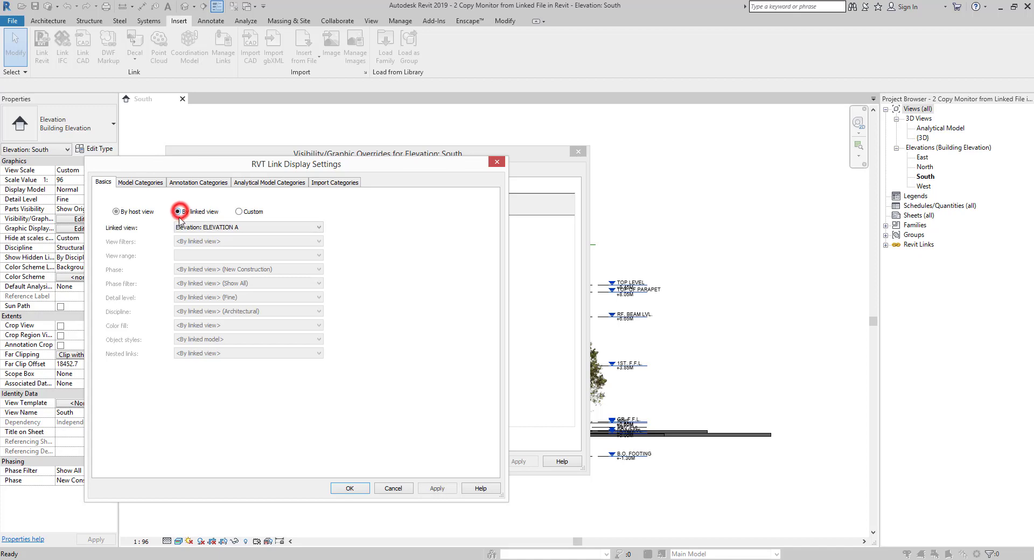
{"action": "left_click", "coordinate": [214, 228]}
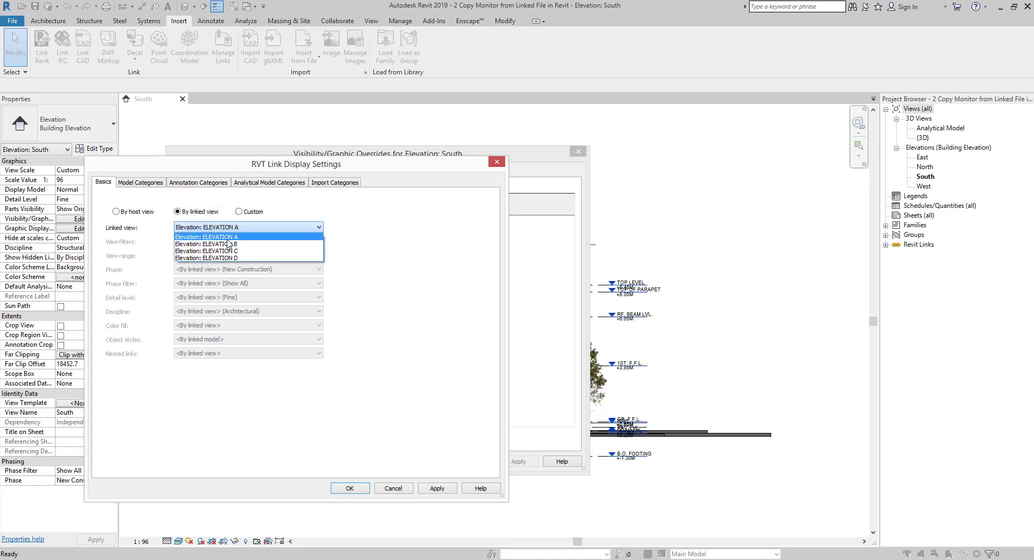
{"action": "left_click", "coordinate": [227, 239]}
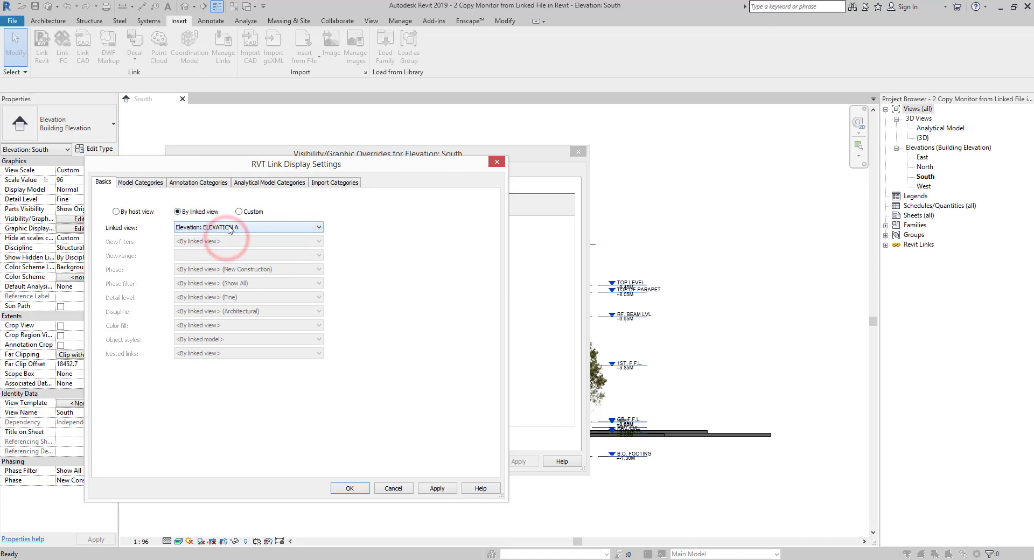
{"action": "left_click", "coordinate": [927, 182]}
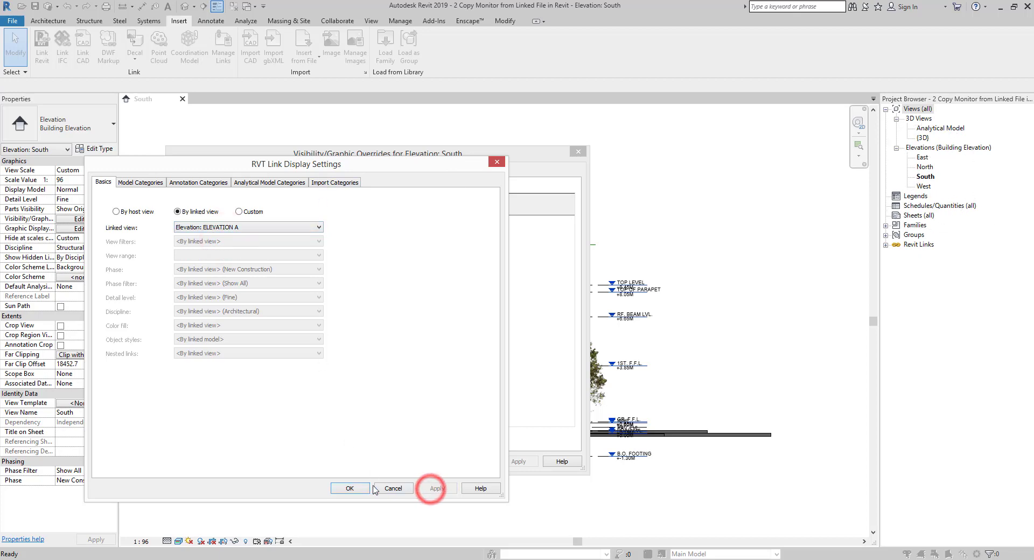
{"action": "left_click", "coordinate": [351, 488]}
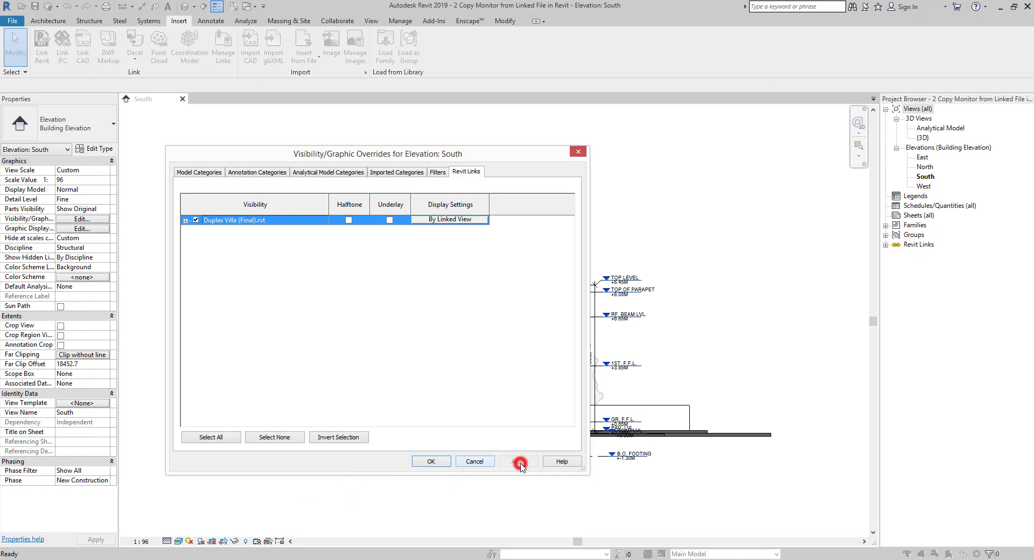
{"action": "left_click", "coordinate": [437, 464]}
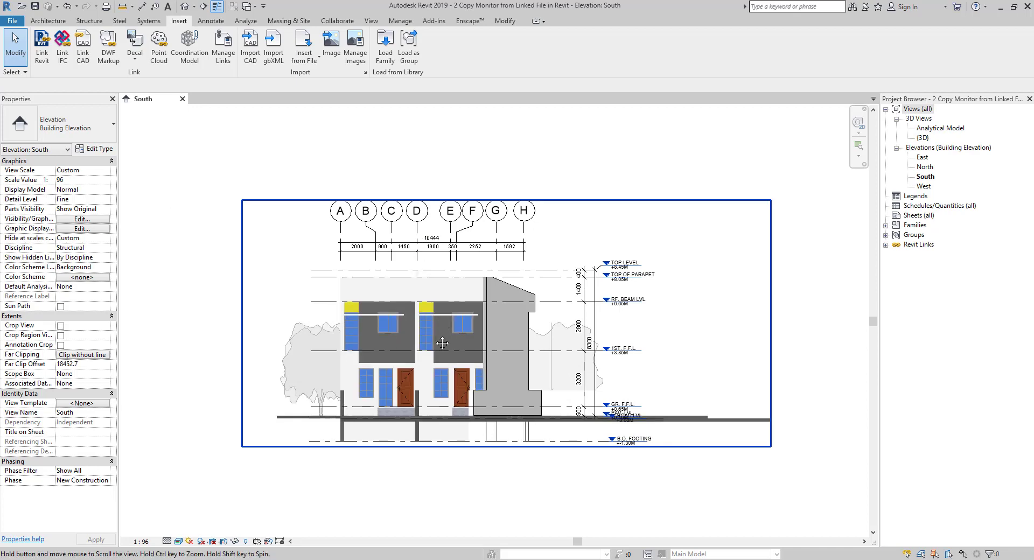
Zoom in and start Copy/Monitor > Select Link with the linked Duplex Villa model as source.
{"action": "scroll", "coordinate": [435, 349], "scroll_direction": "up", "scroll_amount": 2}
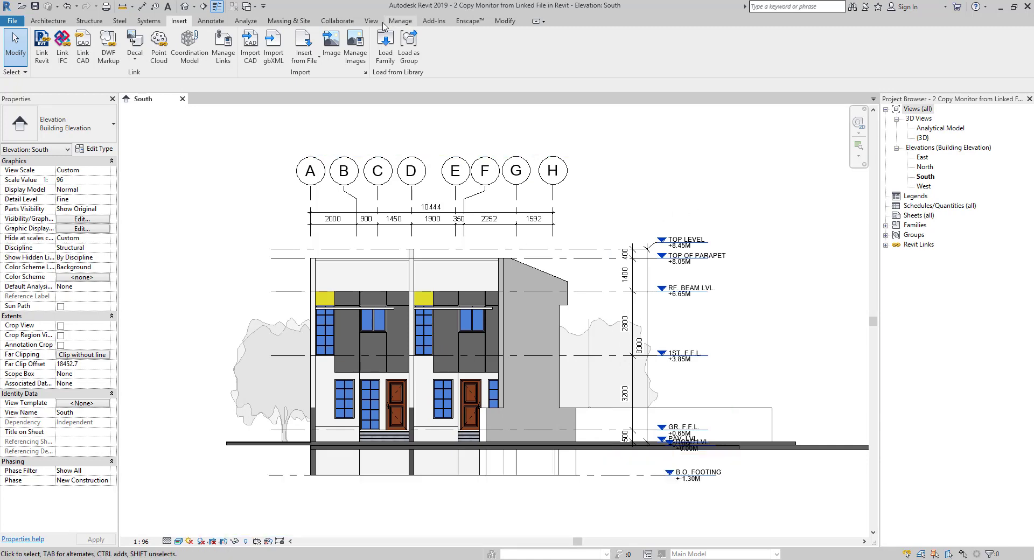
{"action": "left_click", "coordinate": [334, 21]}
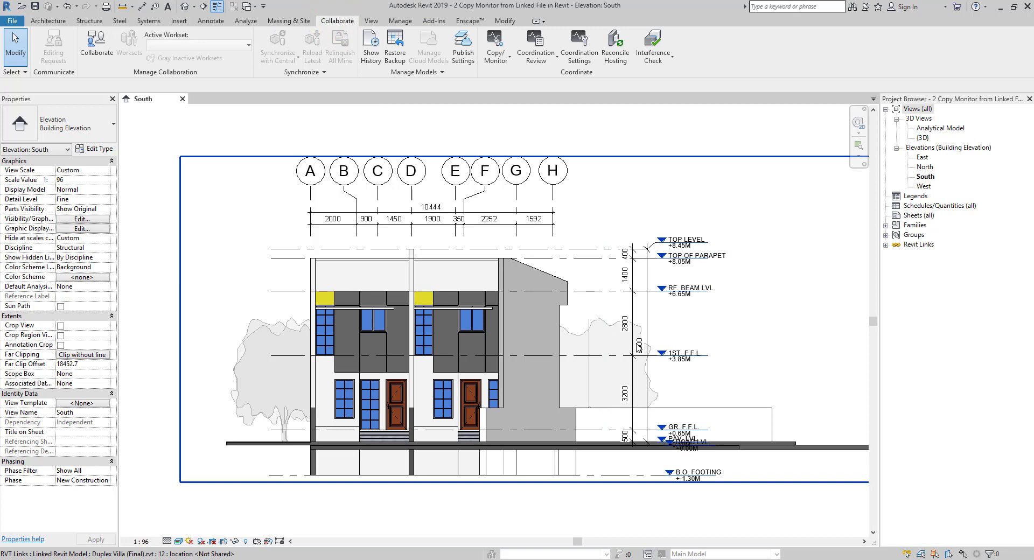
{"action": "left_click", "coordinate": [500, 60]}
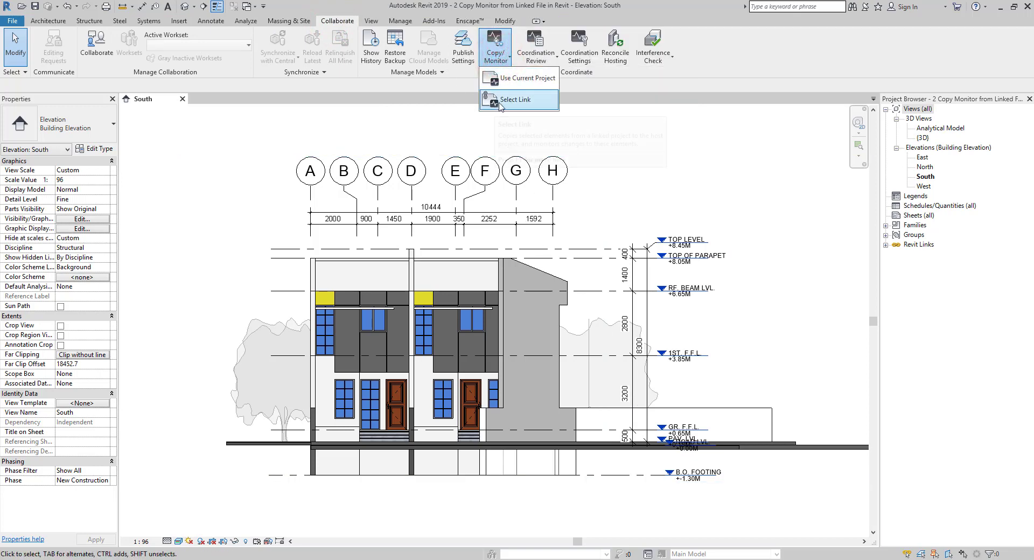
{"action": "left_click", "coordinate": [503, 100]}
{"action": "left_click", "coordinate": [503, 100]}
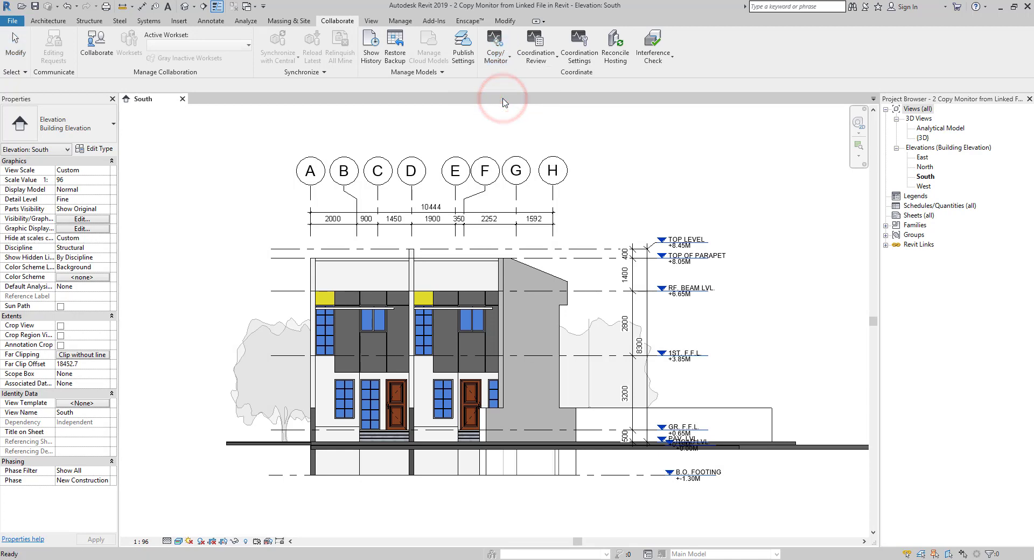
{"action": "left_click", "coordinate": [528, 228]}
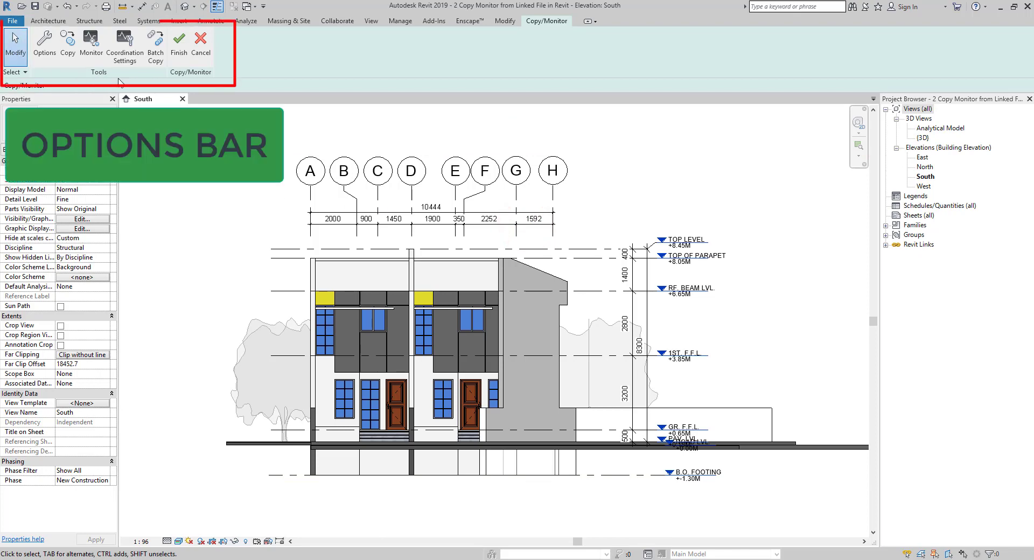
In Copy/Monitor Options, map 0 Head to 0 Head with Offset Level -100 and suffix '- S.S.L.'.
{"action": "left_click", "coordinate": [40, 44]}
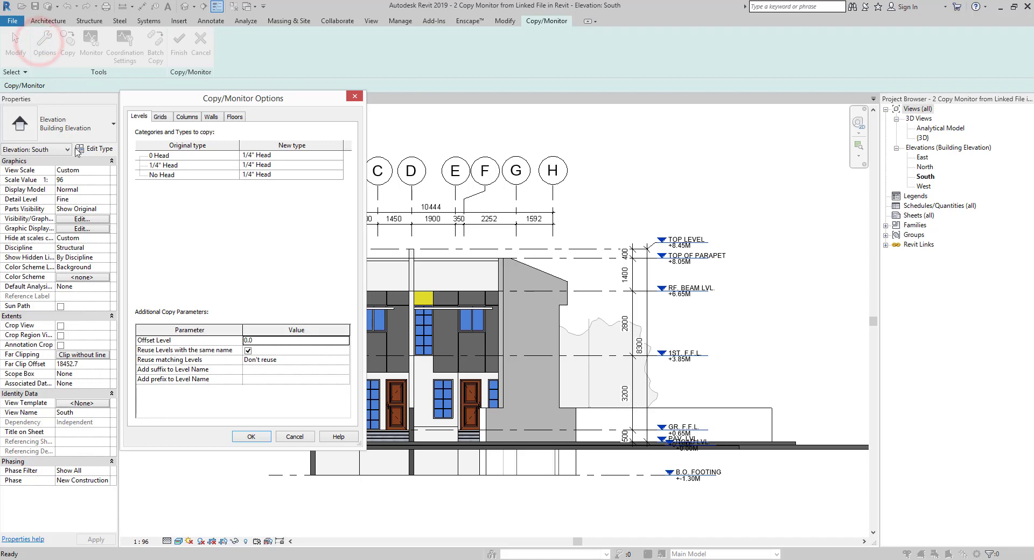
{"action": "left_click_drag", "start_coordinate": [269, 98], "coordinate": [213, 84]}
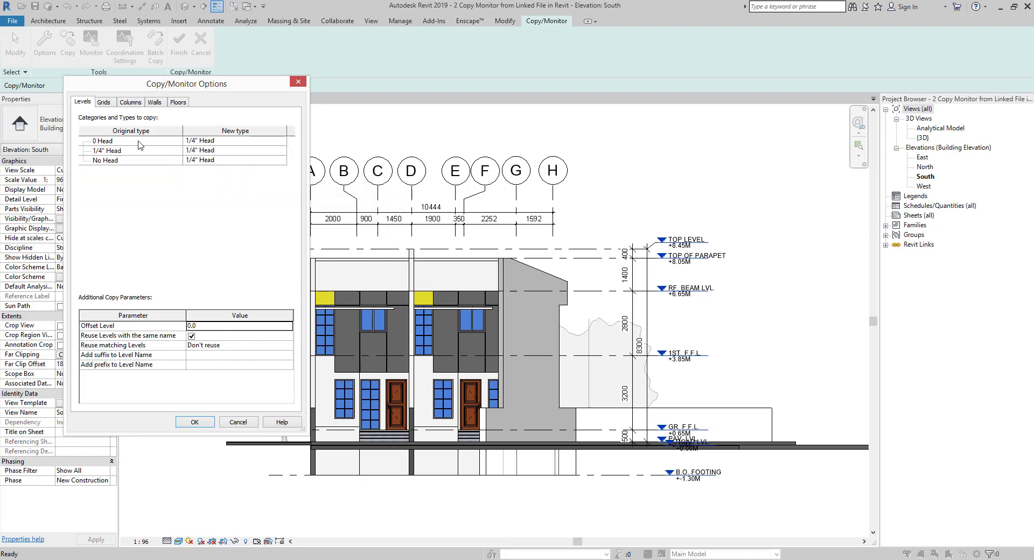
{"action": "left_click", "coordinate": [175, 143]}
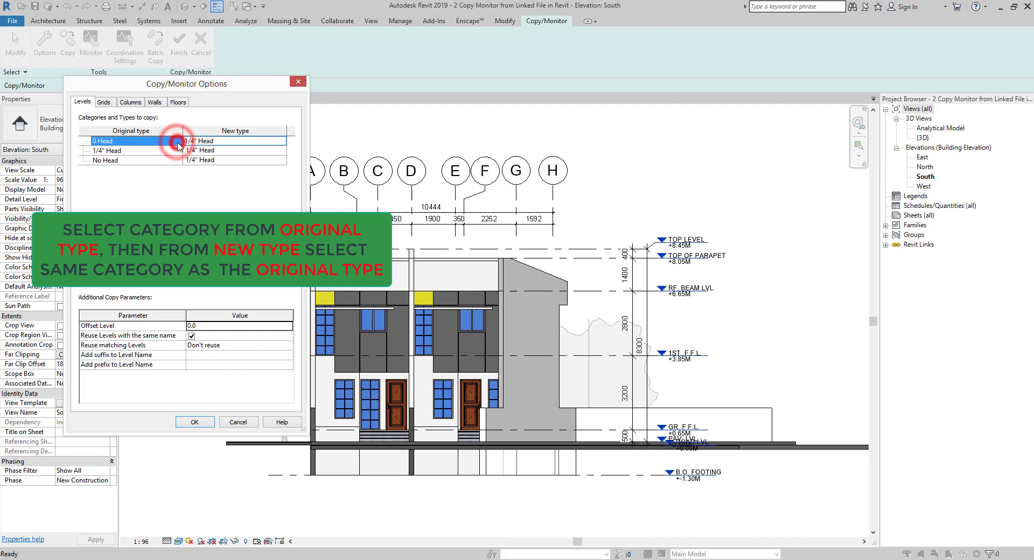
{"action": "left_click", "coordinate": [281, 142]}
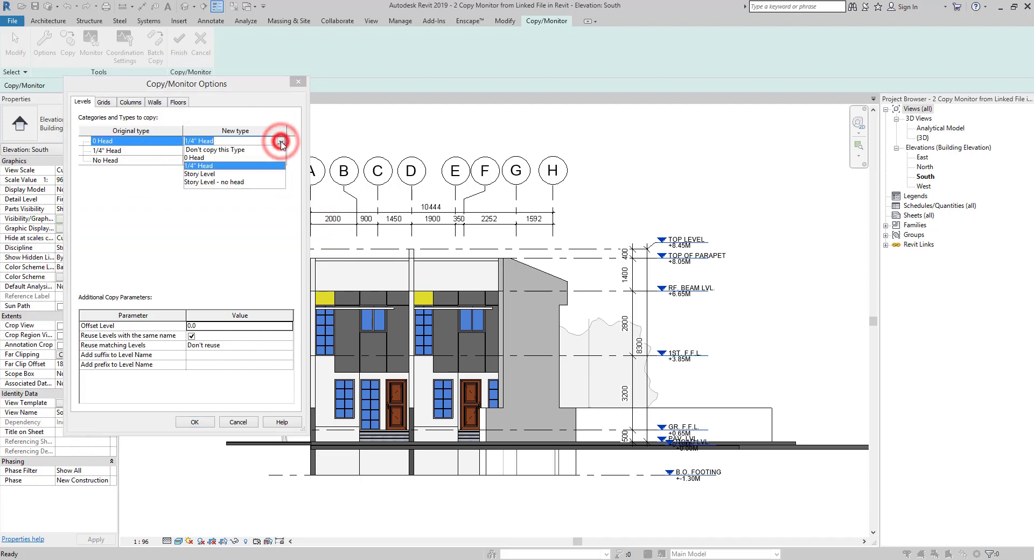
{"action": "left_click", "coordinate": [197, 158]}
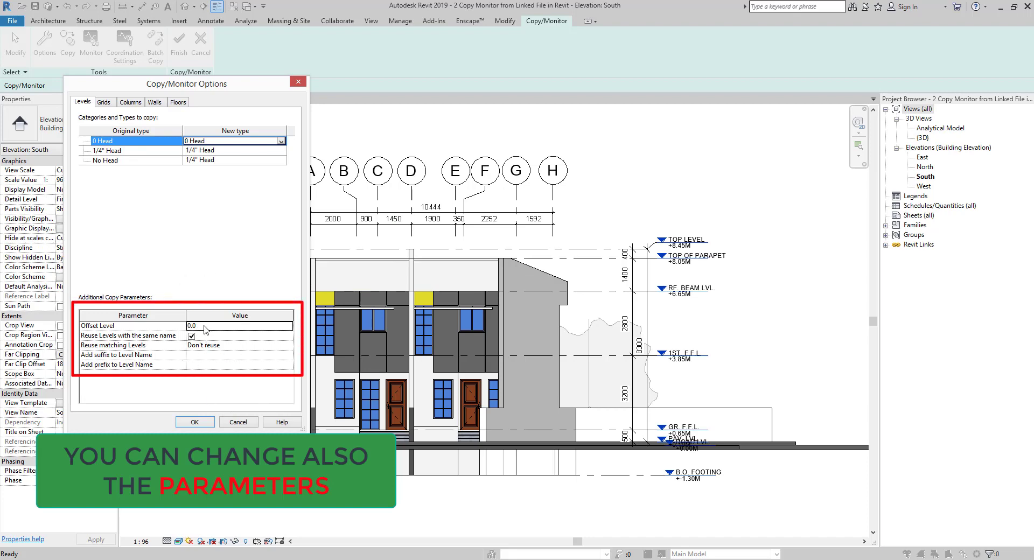
{"action": "left_click", "coordinate": [200, 326]}
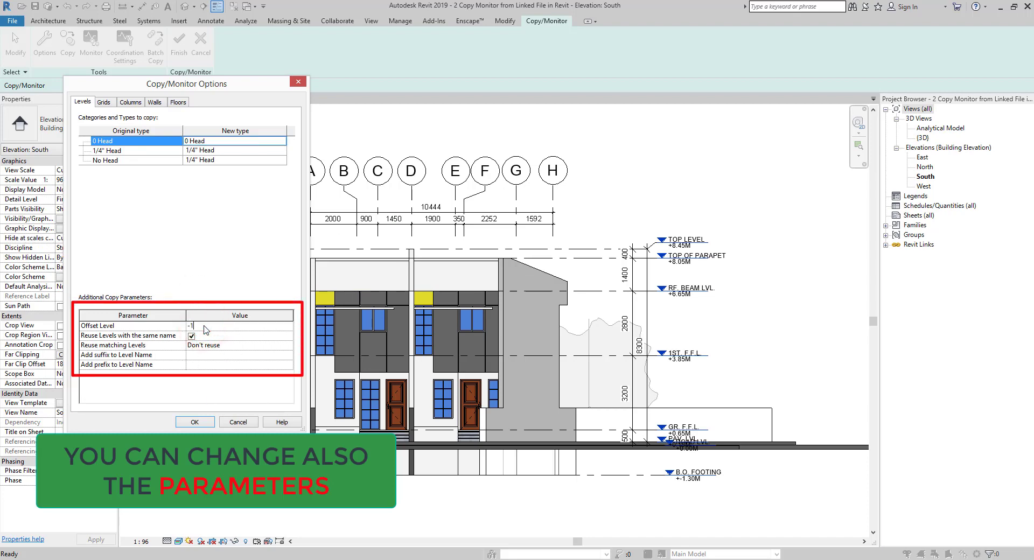
{"action": "type", "text": "00"}
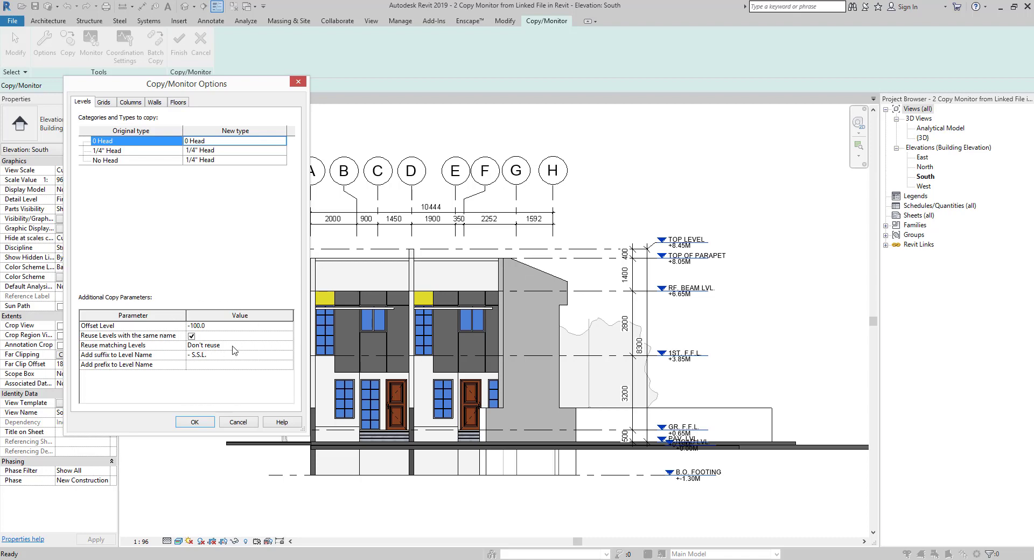
Accept the options, start Copy with Multiple enabled, and crossing-select the elevation.
{"action": "left_click", "coordinate": [195, 422]}
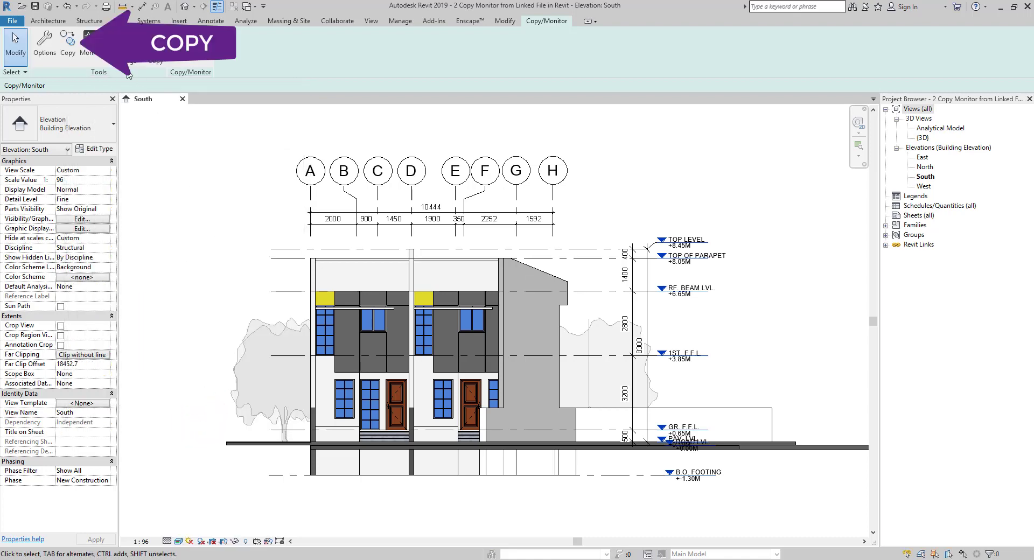
{"action": "left_click", "coordinate": [68, 46]}
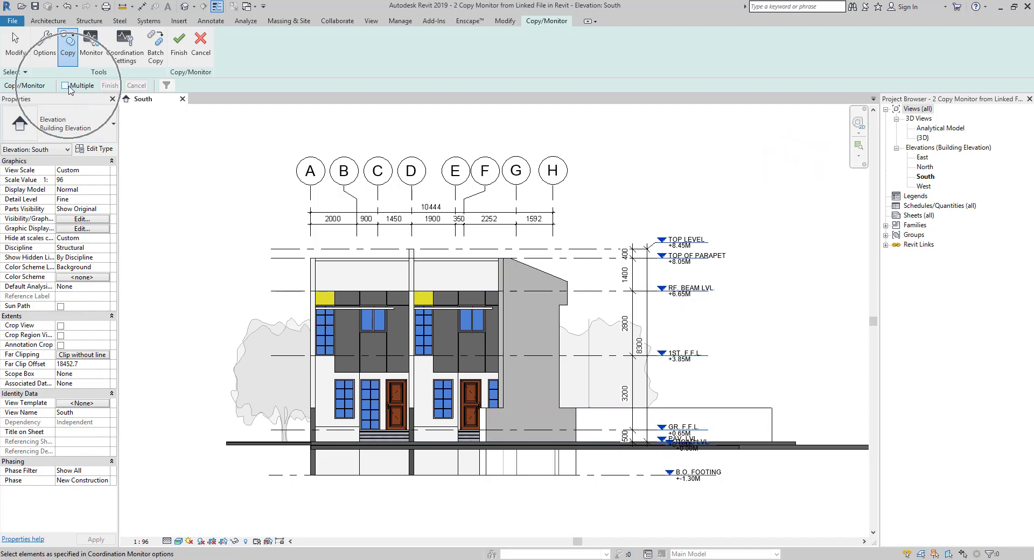
{"action": "left_click", "coordinate": [65, 85]}
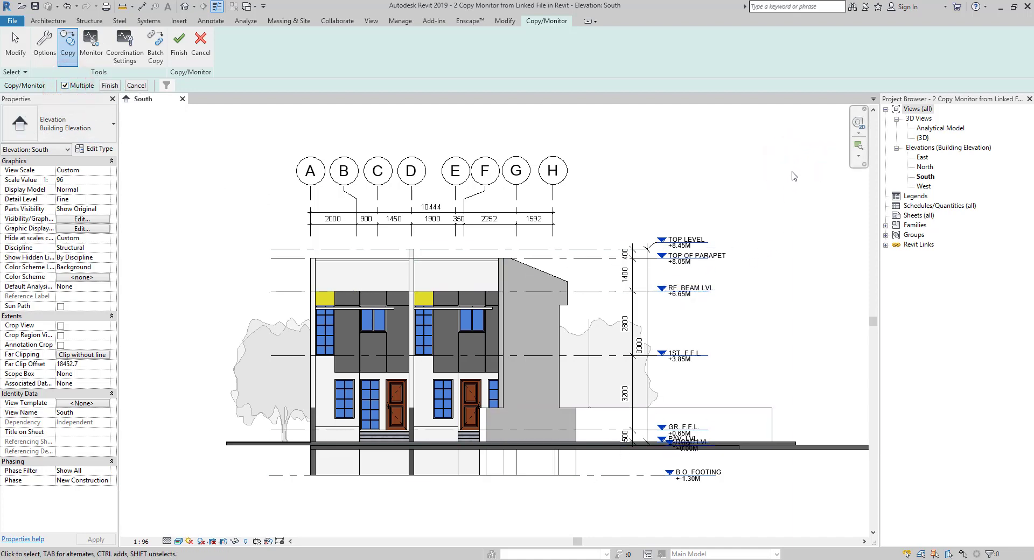
{"action": "mouse_move", "coordinate": [793, 158]}
{"action": "left_mouse_down"}
{"action": "mouse_move", "coordinate": [612, 497]}
{"action": "mouse_move", "coordinate": [621, 486]}
{"action": "left_mouse_up"}
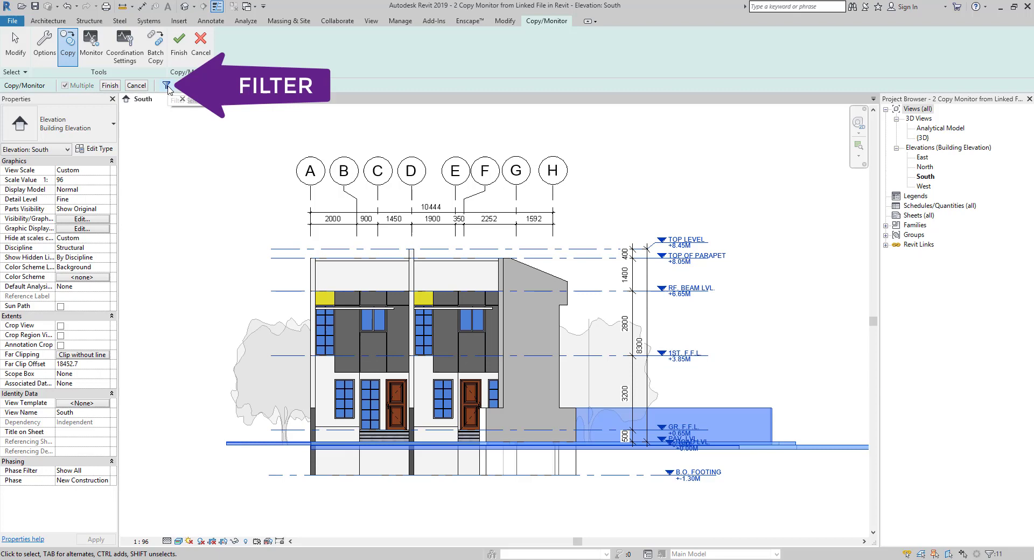
Filter the selection to the 8 Levels by unchecking Walls and Floors.
{"action": "left_click", "coordinate": [167, 88]}
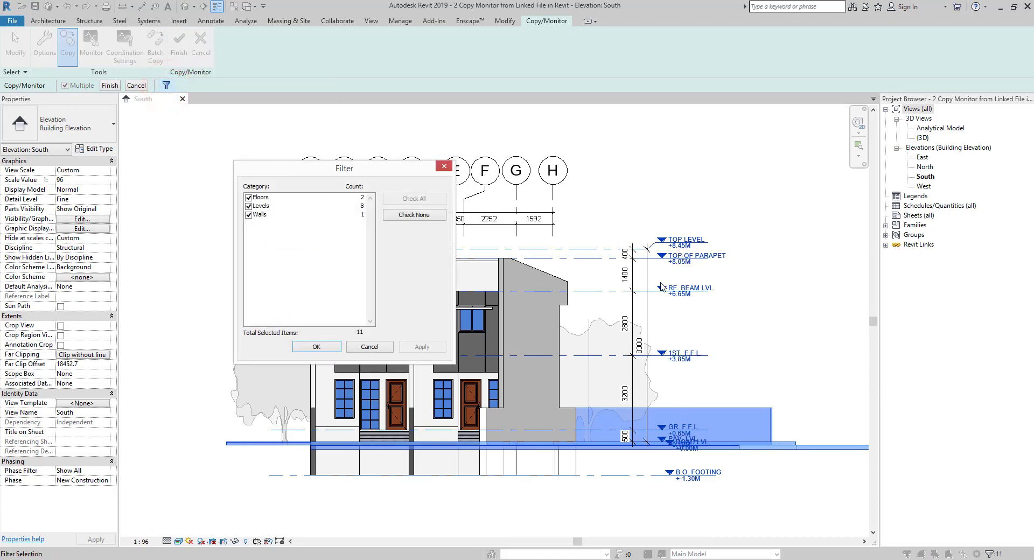
{"action": "left_click", "coordinate": [248, 214]}
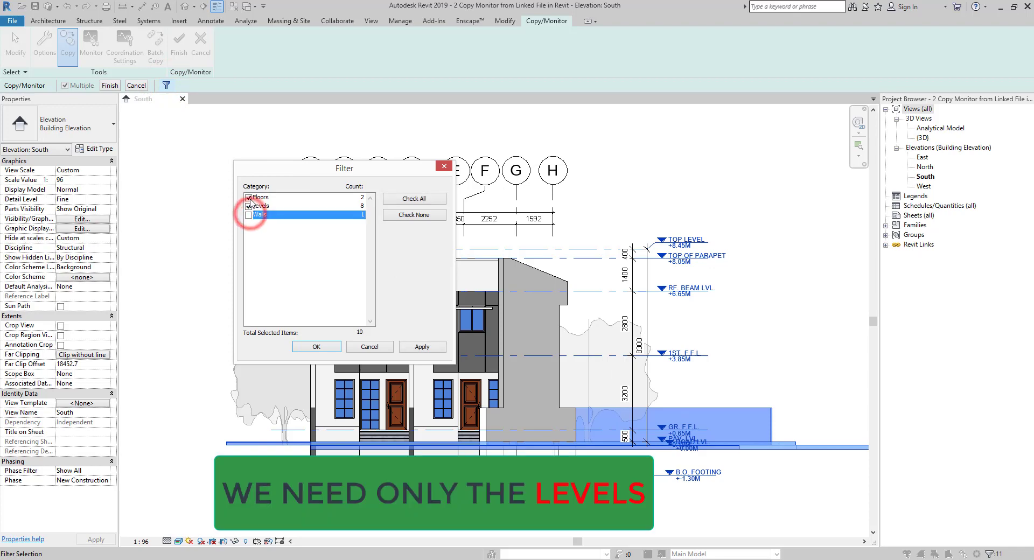
{"action": "left_click", "coordinate": [249, 197]}
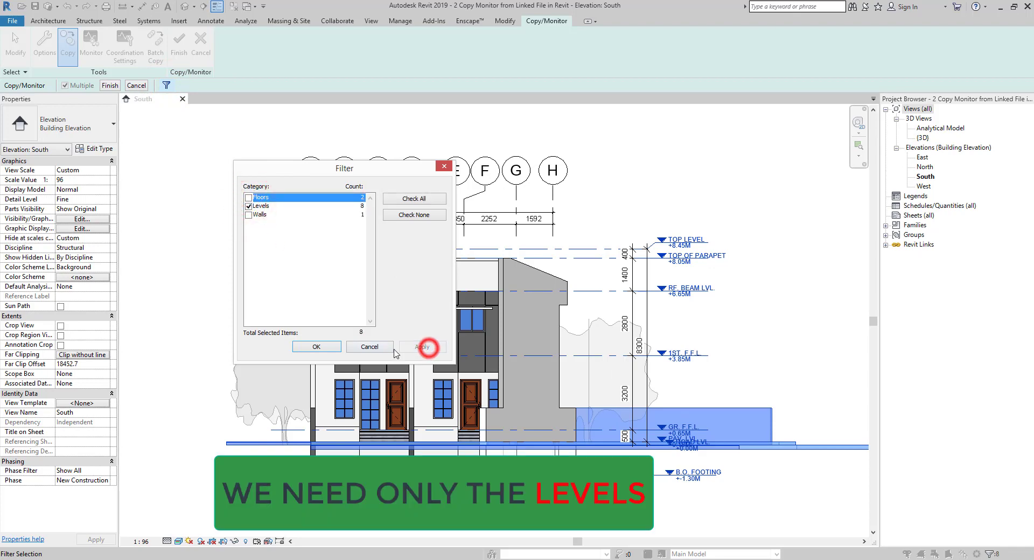
{"action": "left_click", "coordinate": [322, 348]}
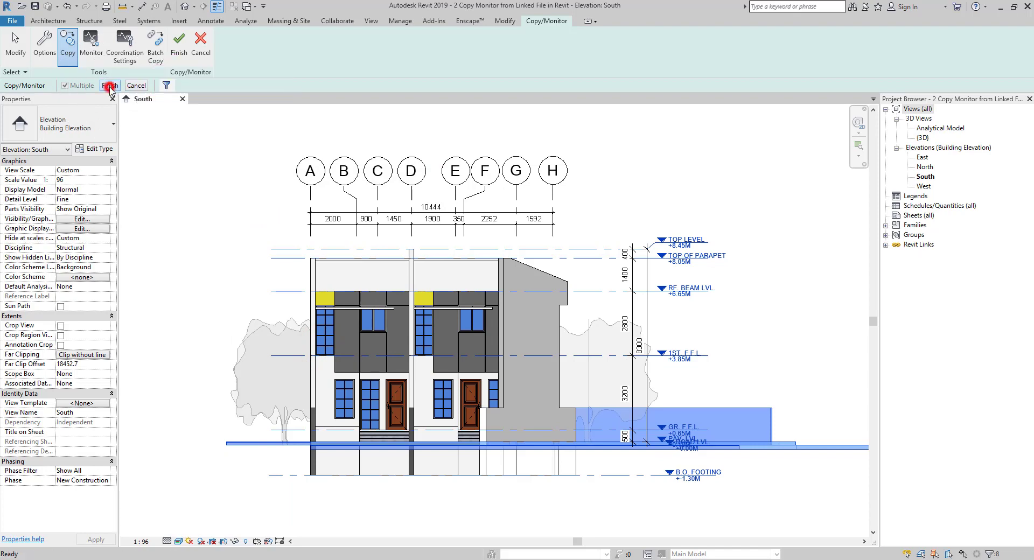
{"action": "left_click", "coordinate": [110, 87]}
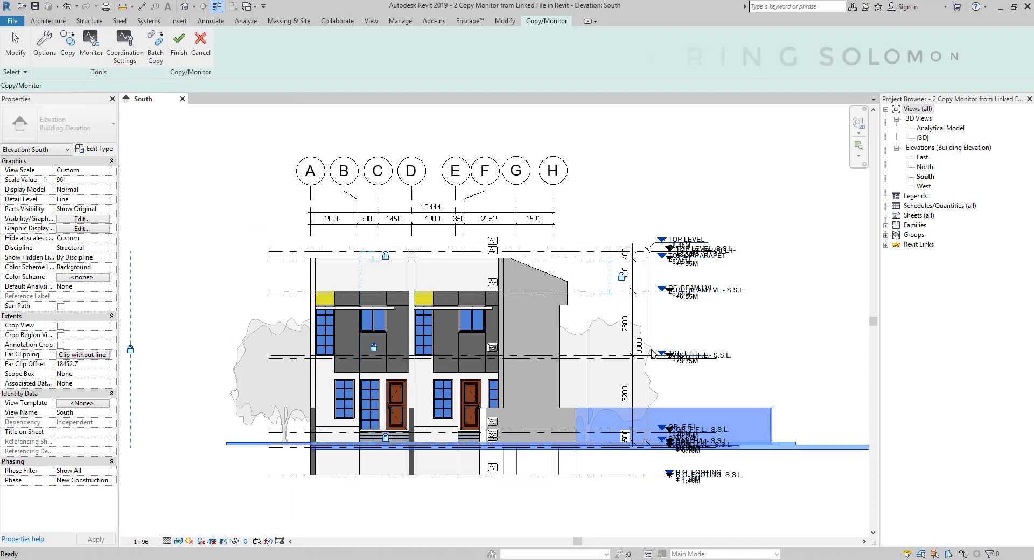
{"action": "left_click", "coordinate": [178, 44]}
{"action": "key", "text": "Escape"}
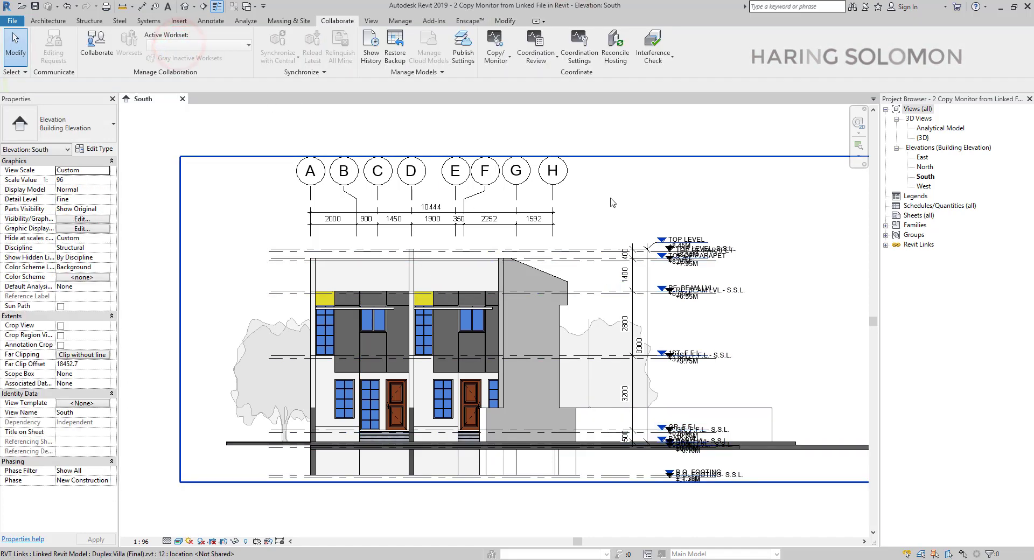
{"action": "middle_click_drag", "start_coordinate": [764, 357], "coordinate": [624, 284]}
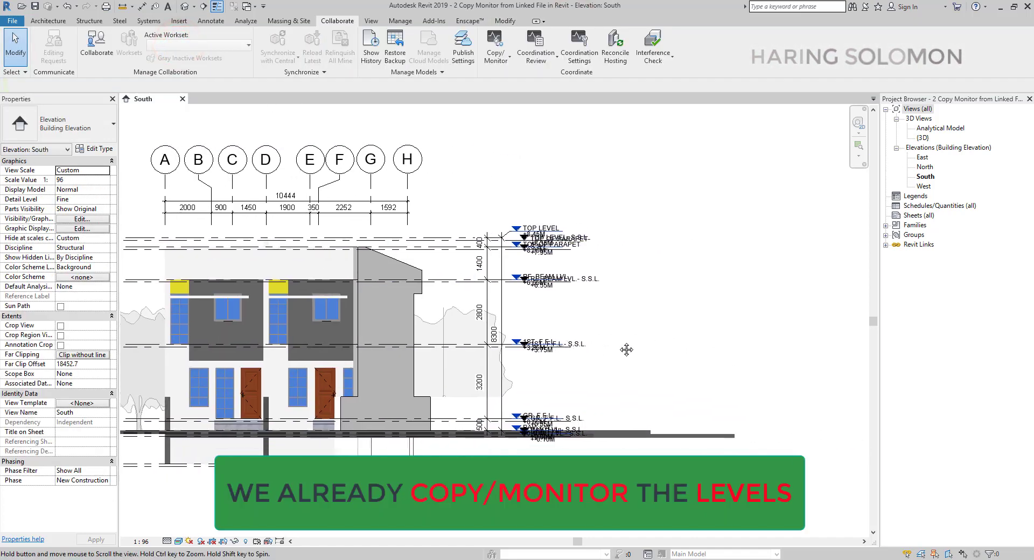
{"action": "scroll", "coordinate": [494, 301], "scroll_direction": "up", "scroll_amount": 2}
{"action": "scroll", "coordinate": [494, 300], "scroll_direction": "up", "scroll_amount": 1}
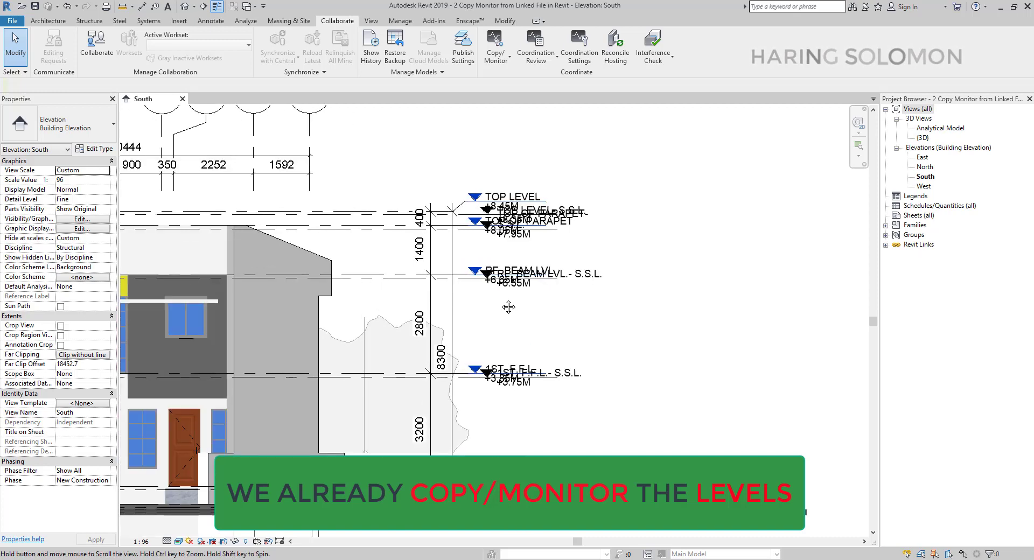
{"action": "middle_click_drag", "start_coordinate": [513, 307], "coordinate": [513, 256]}
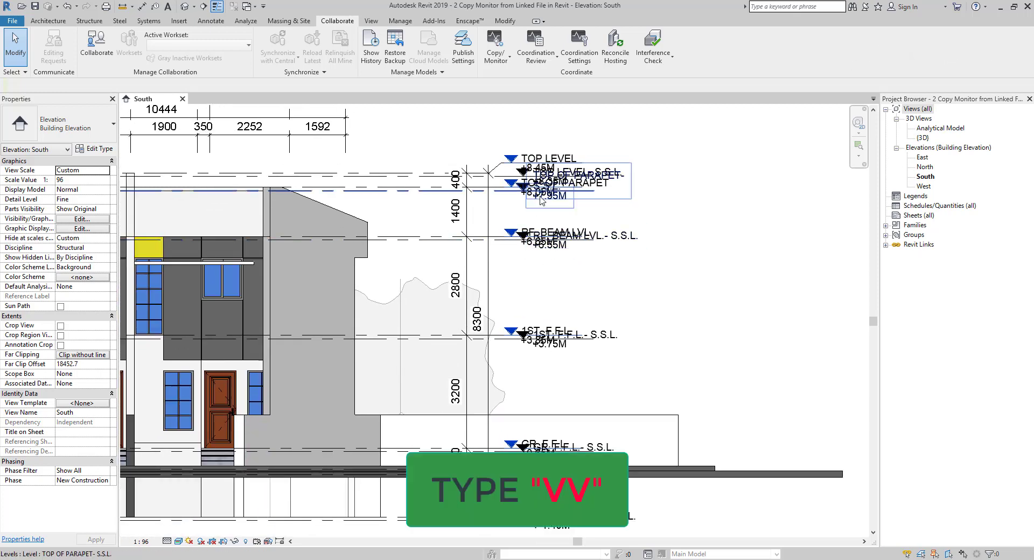
{"action": "key", "text": "v"}
{"action": "key", "text": "v"}
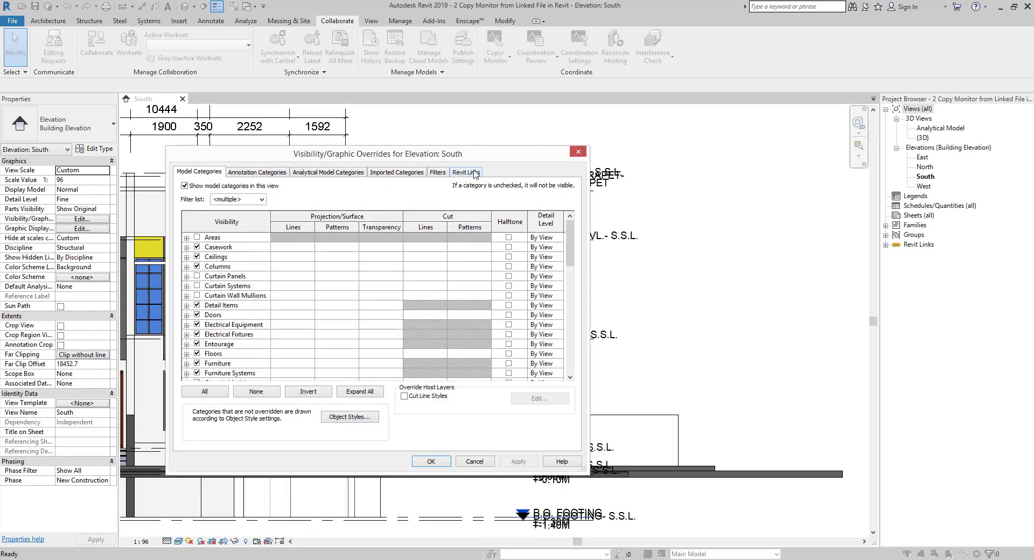
{"action": "left_click", "coordinate": [475, 173]}
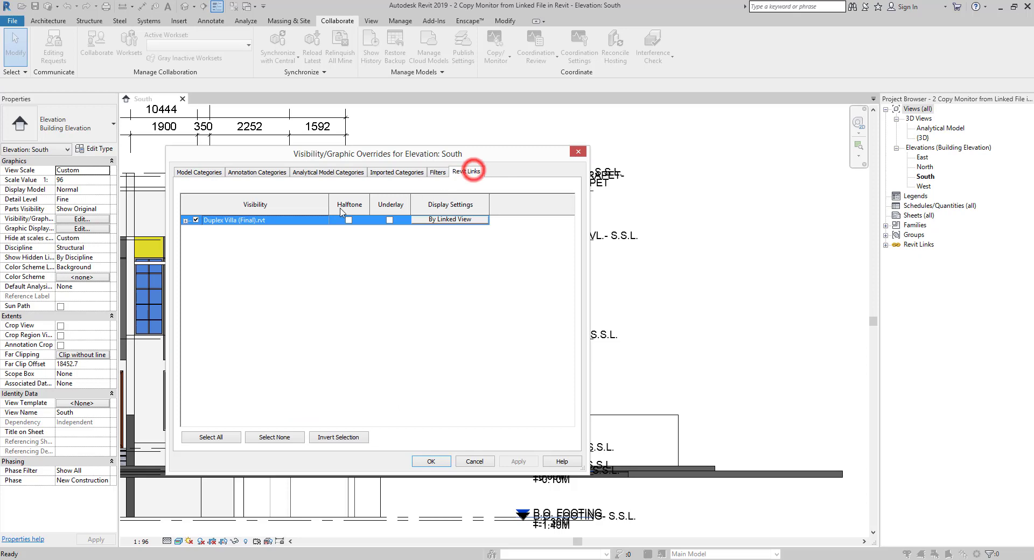
{"action": "left_click", "coordinate": [434, 463]}
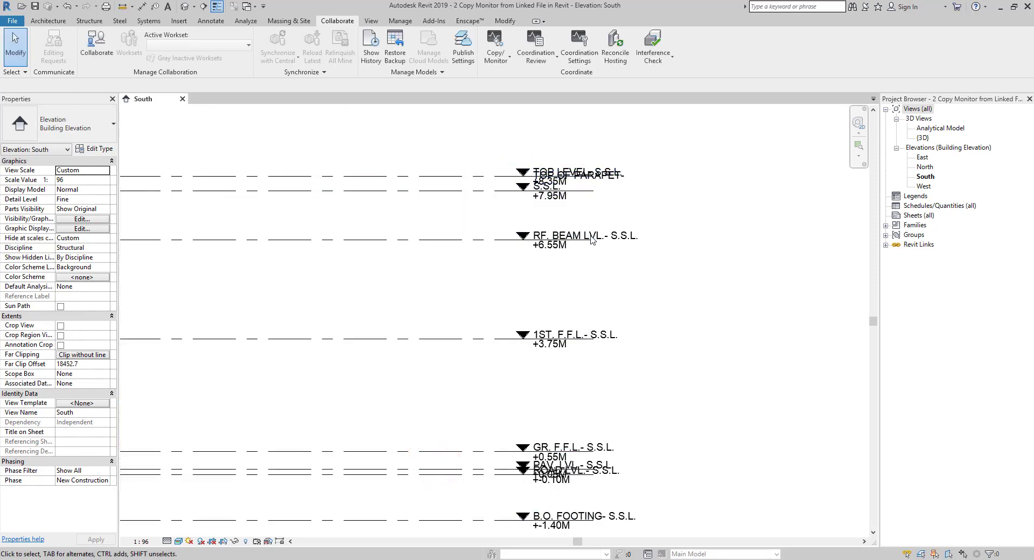
{"action": "scroll", "coordinate": [591, 240], "scroll_direction": "down", "scroll_amount": 2}
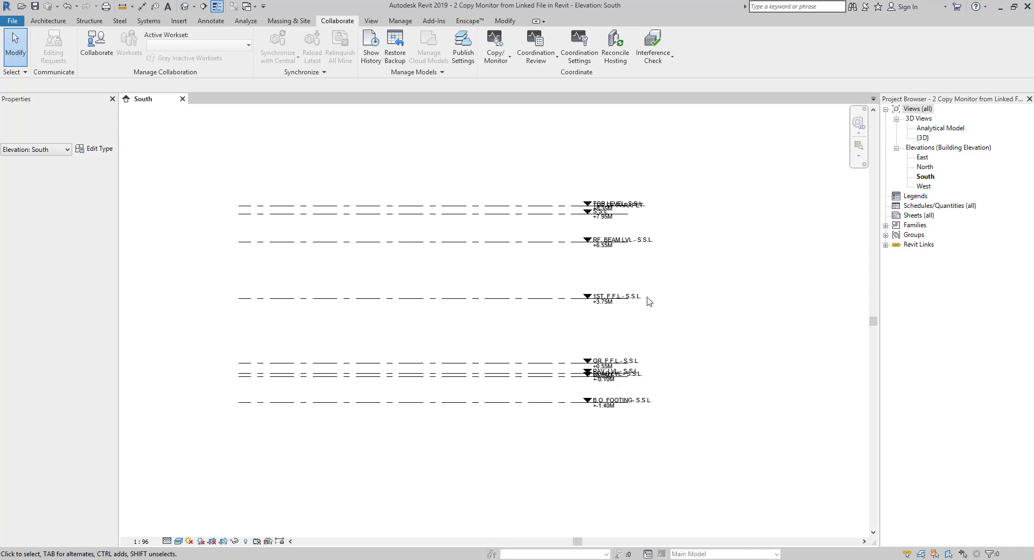
{"action": "left_click_drag", "start_coordinate": [547, 155], "coordinate": [444, 406]}
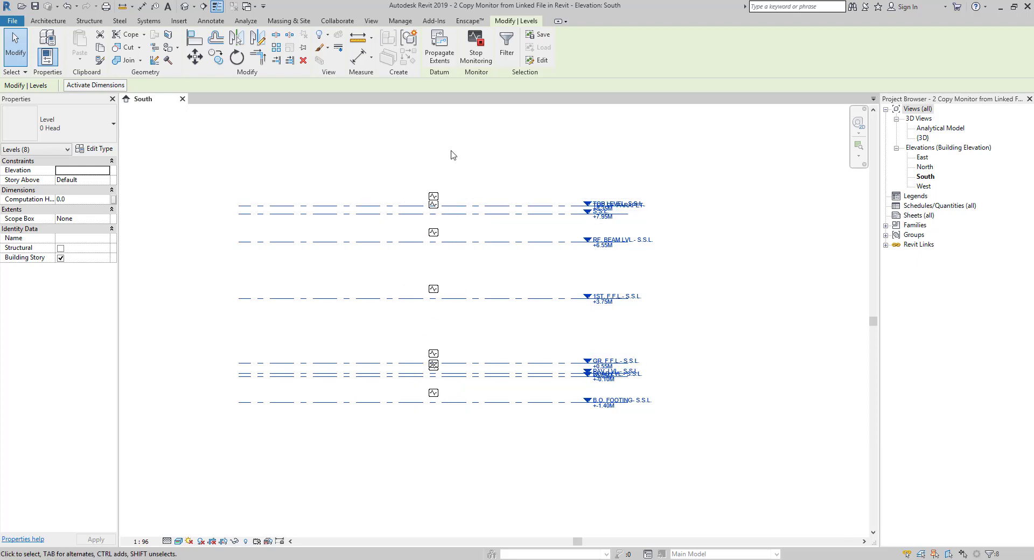
{"action": "left_click", "coordinate": [645, 181]}
{"action": "key", "text": "g"}
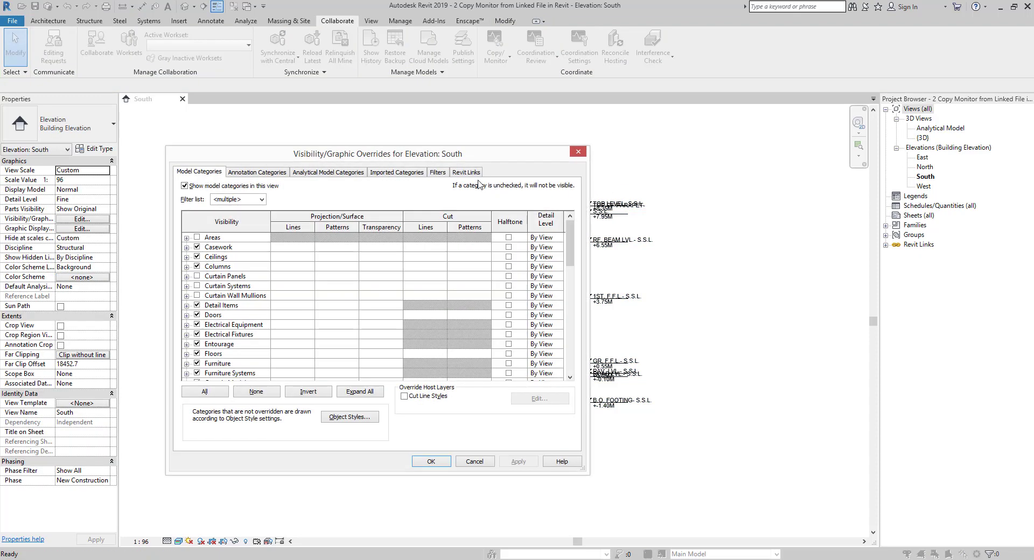
{"action": "left_click", "coordinate": [468, 172]}
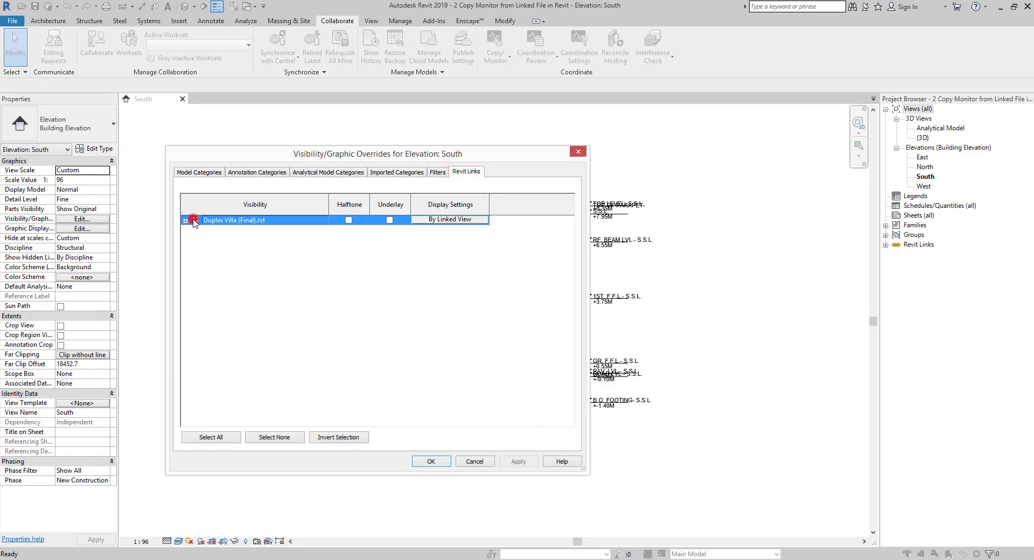
{"action": "left_click", "coordinate": [425, 461]}
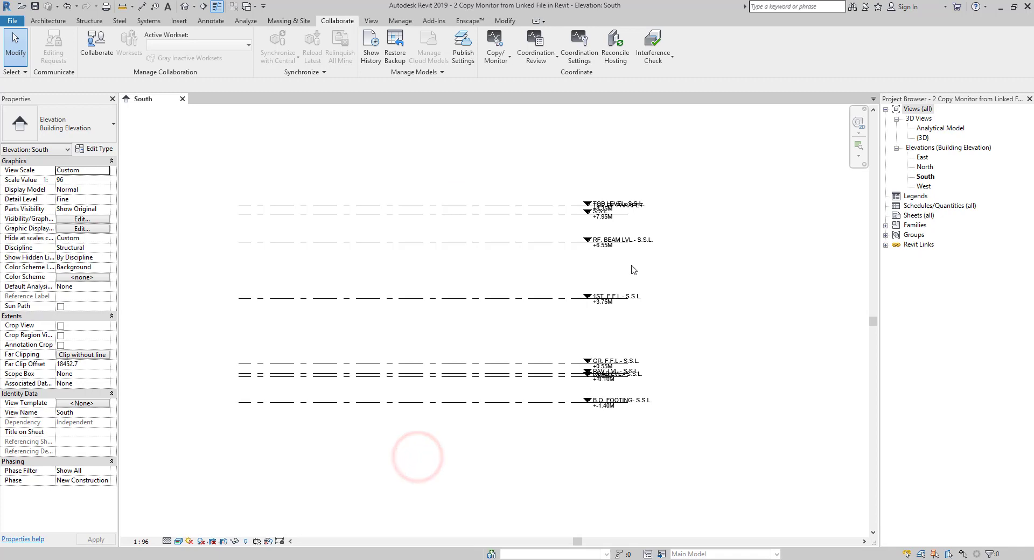
{"action": "scroll", "coordinate": [586, 289], "scroll_direction": "up", "scroll_amount": 1}
Add an elbow to the 1ST. F.F.L.- S.S.L. level head so it drops below the linked label.
{"action": "scroll", "coordinate": [571, 307], "scroll_direction": "up", "scroll_amount": 2}
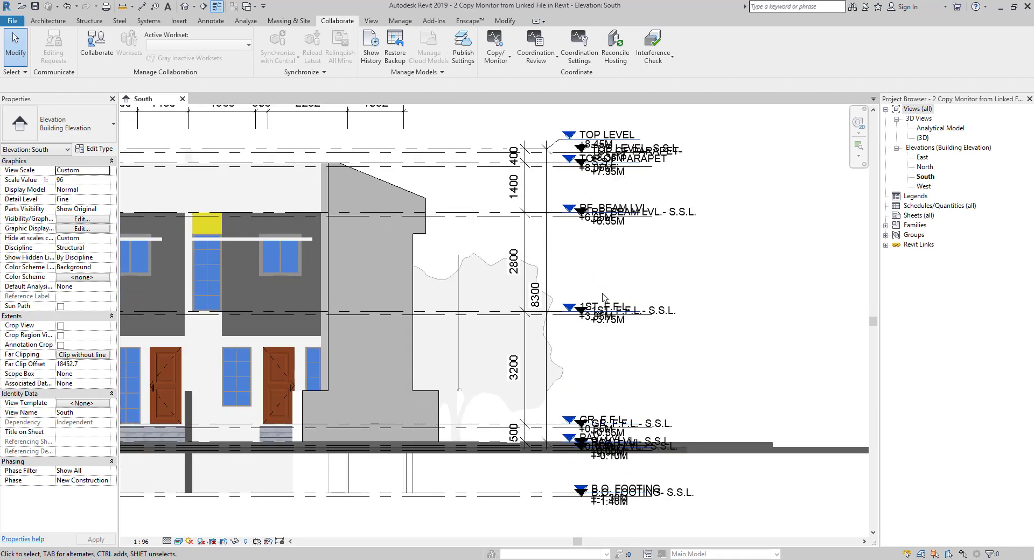
{"action": "scroll", "coordinate": [560, 318], "scroll_direction": "up", "scroll_amount": 2}
{"action": "left_click", "coordinate": [547, 316]}
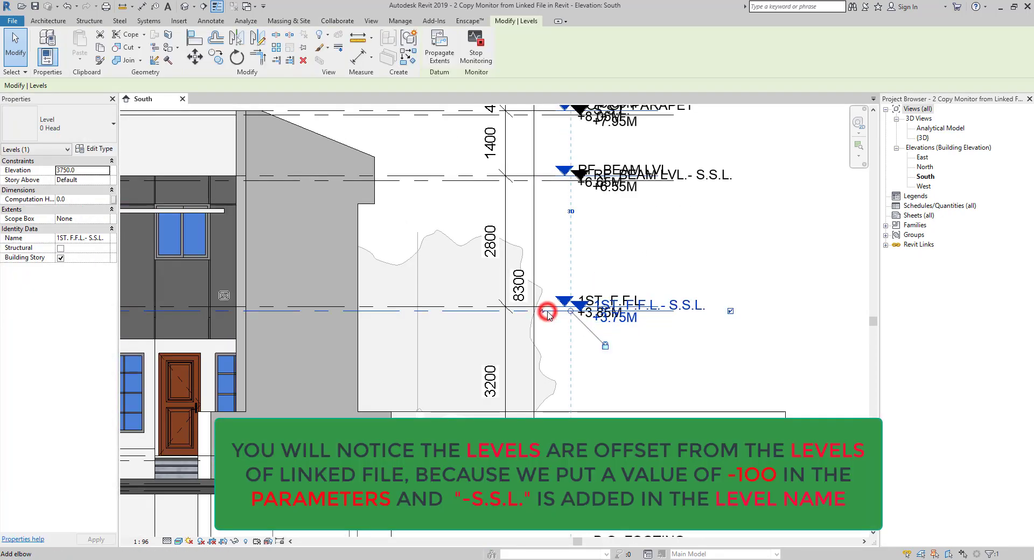
{"action": "left_click", "coordinate": [543, 315]}
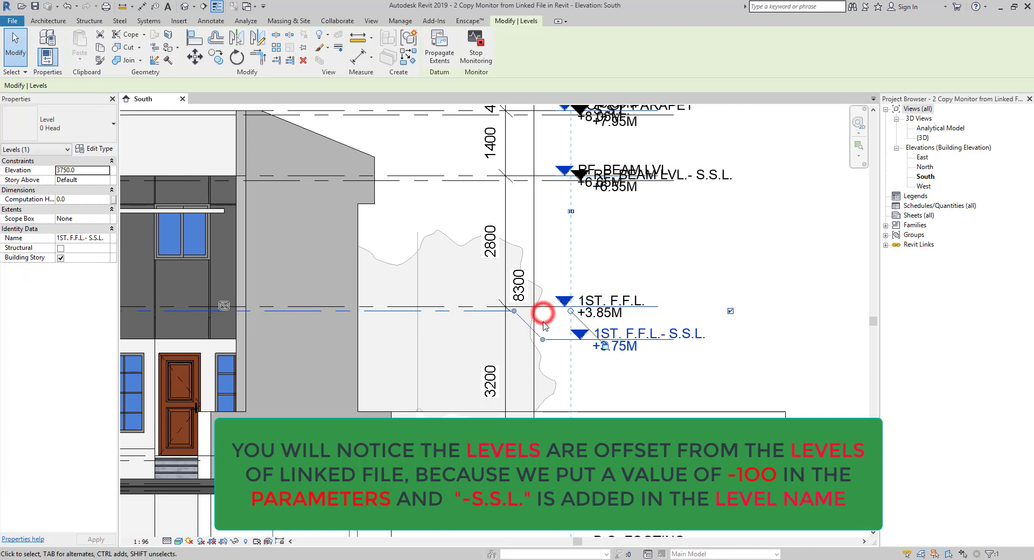
{"action": "left_click", "coordinate": [640, 382]}
Zoom and pan out to review the whole building elevation.
{"action": "scroll", "coordinate": [472, 320], "scroll_direction": "up", "scroll_amount": 2}
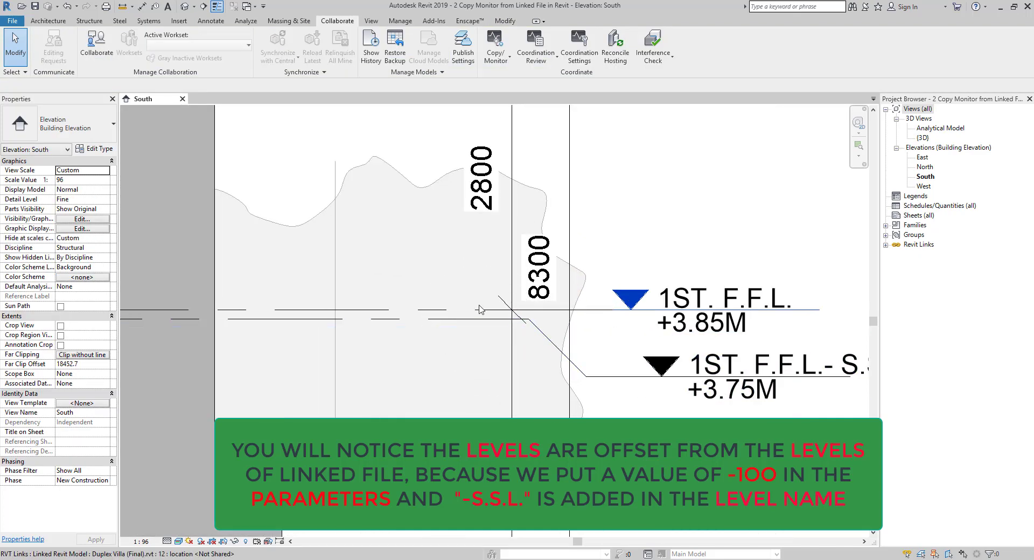
{"action": "scroll", "coordinate": [488, 318], "scroll_direction": "down", "scroll_amount": 1}
{"action": "scroll", "coordinate": [488, 318], "scroll_direction": "down", "scroll_amount": 1}
{"action": "scroll", "coordinate": [488, 318], "scroll_direction": "down", "scroll_amount": 1}
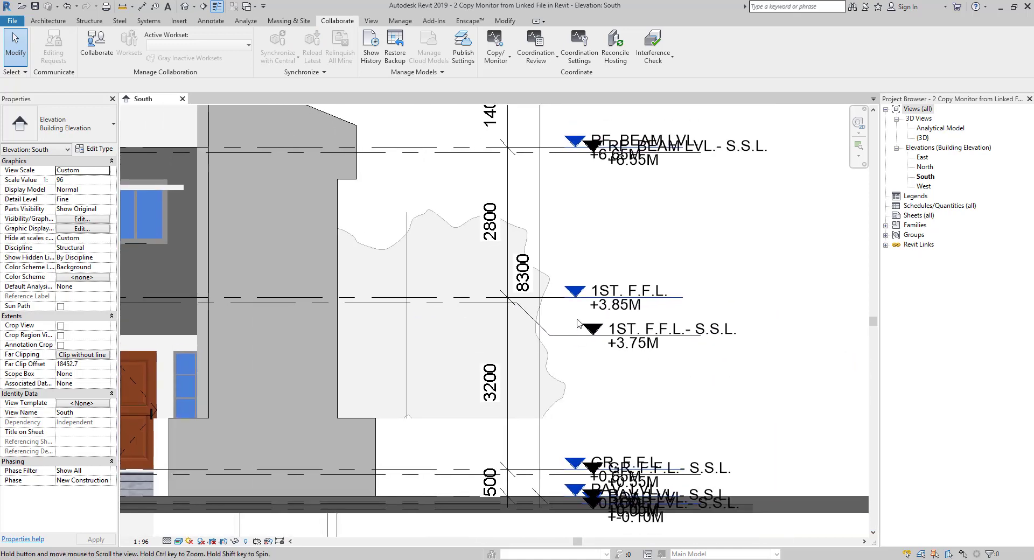
{"action": "scroll", "coordinate": [641, 340], "scroll_direction": "right", "scroll_amount": 2, "text": "shift"}
{"action": "scroll", "coordinate": [662, 340], "scroll_direction": "up", "scroll_amount": 2}
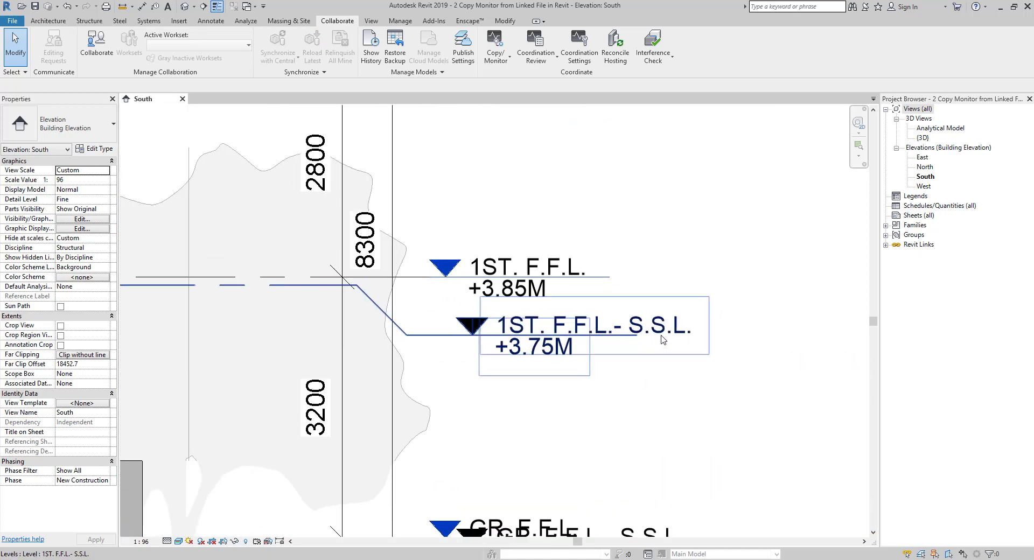
{"action": "scroll", "coordinate": [662, 322], "scroll_direction": "down", "scroll_amount": 1}
{"action": "scroll", "coordinate": [662, 323], "scroll_direction": "down", "scroll_amount": 2}
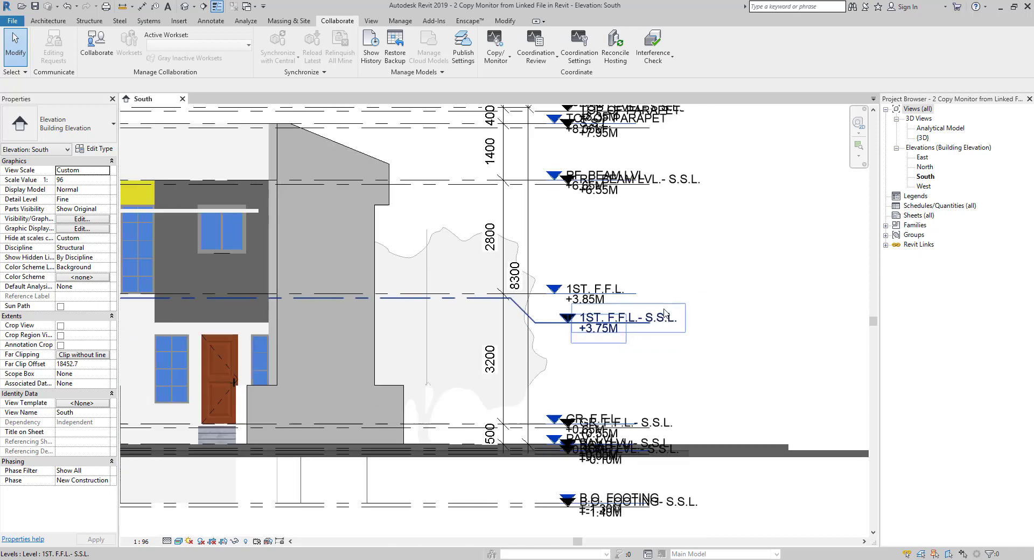
{"action": "scroll", "coordinate": [690, 338], "scroll_direction": "down", "scroll_amount": 2}
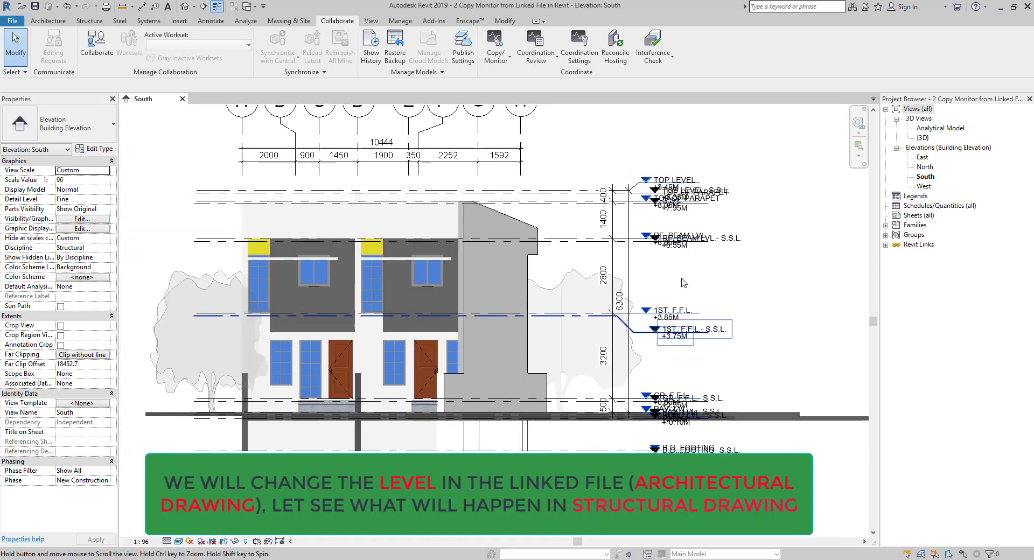
{"action": "mouse_move", "coordinate": [538, 272]}
{"action": "middle_mouse_down"}
{"action": "mouse_move", "coordinate": [650, 302]}
{"action": "mouse_move", "coordinate": [620, 300]}
{"action": "middle_mouse_up"}
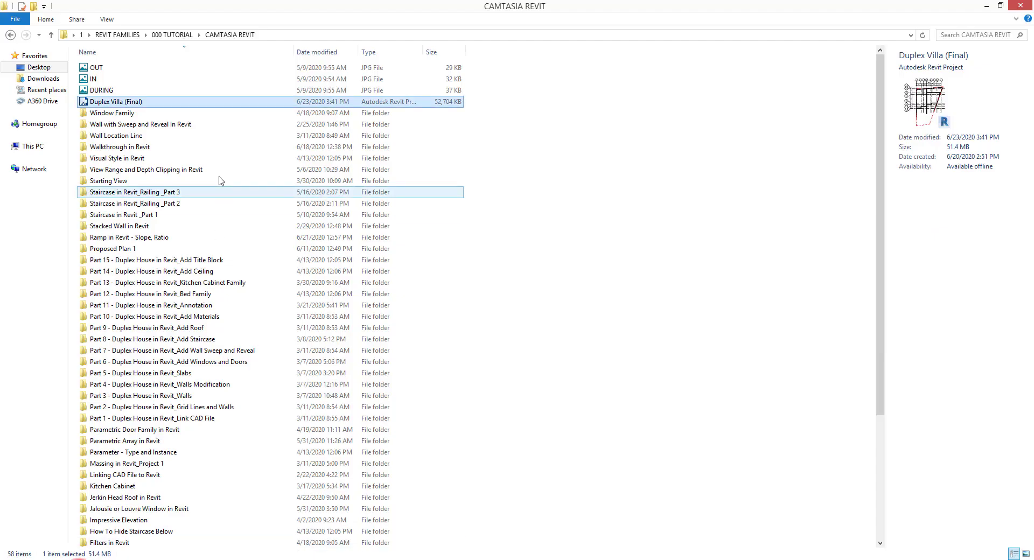
Open Duplex Villa (Final).rvt from File Explorer, accepting the prompt and unloading the link.
{"action": "double_click", "coordinate": [111, 101]}
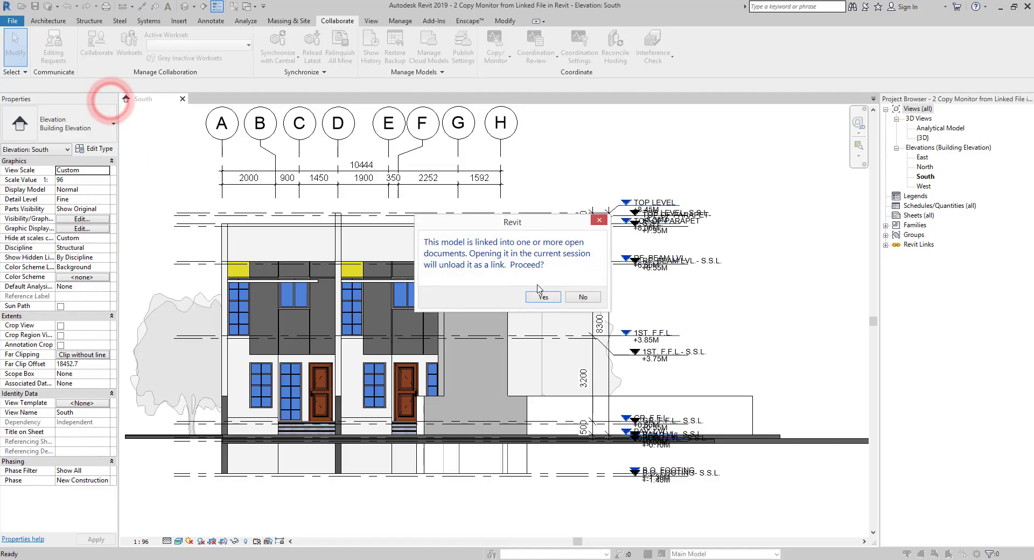
{"action": "left_click", "coordinate": [550, 298]}
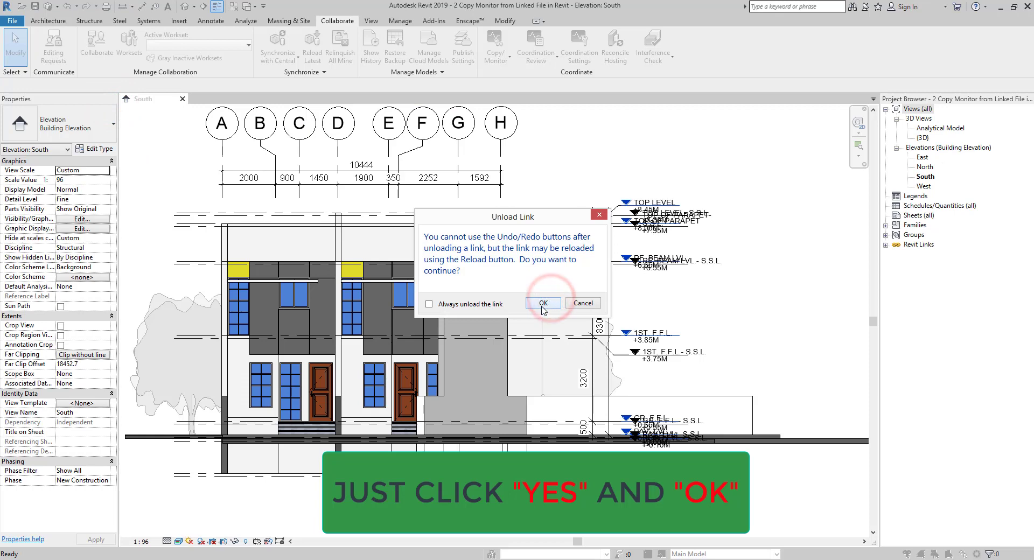
{"action": "left_click", "coordinate": [552, 301]}
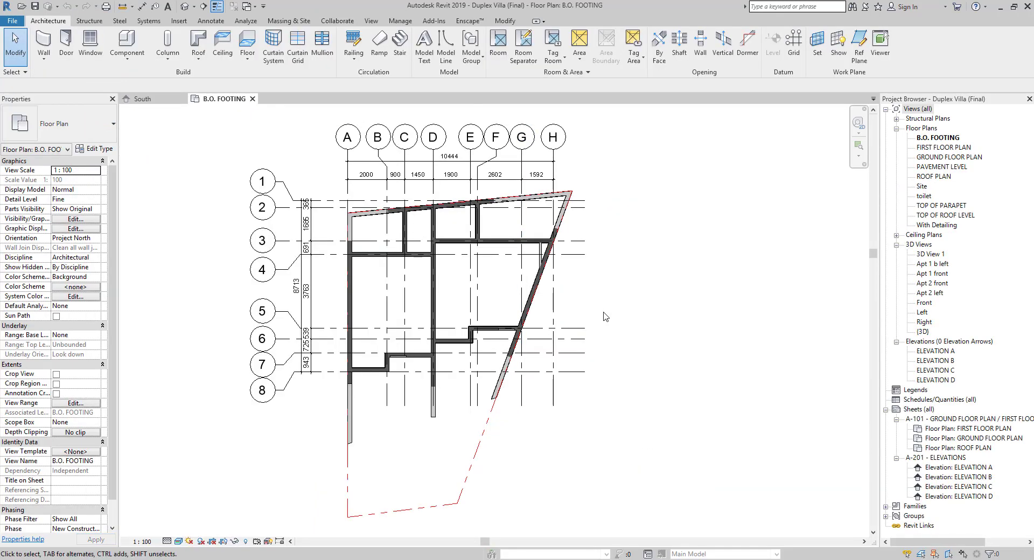
Open the Duplex Villa's ELEVATION A view in place of the B.O. FOOTING plan.
{"action": "double_click", "coordinate": [933, 357]}
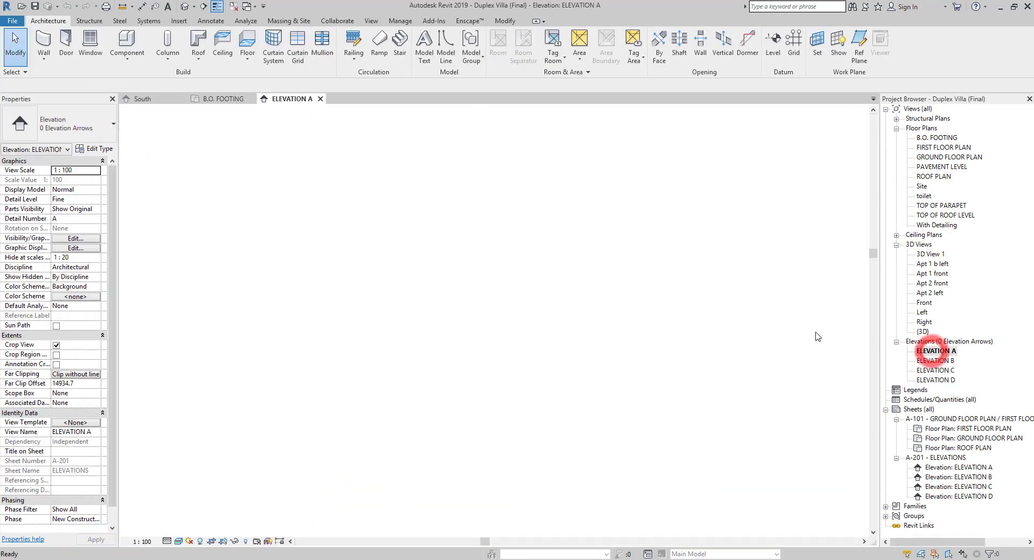
{"action": "left_click", "coordinate": [251, 99]}
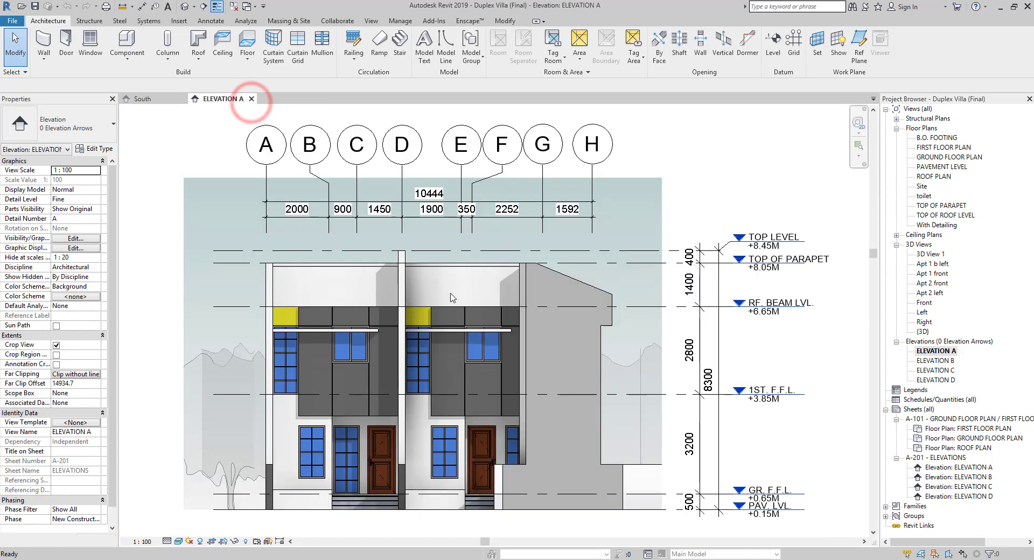
{"action": "middle_click_drag", "start_coordinate": [504, 312], "coordinate": [459, 259]}
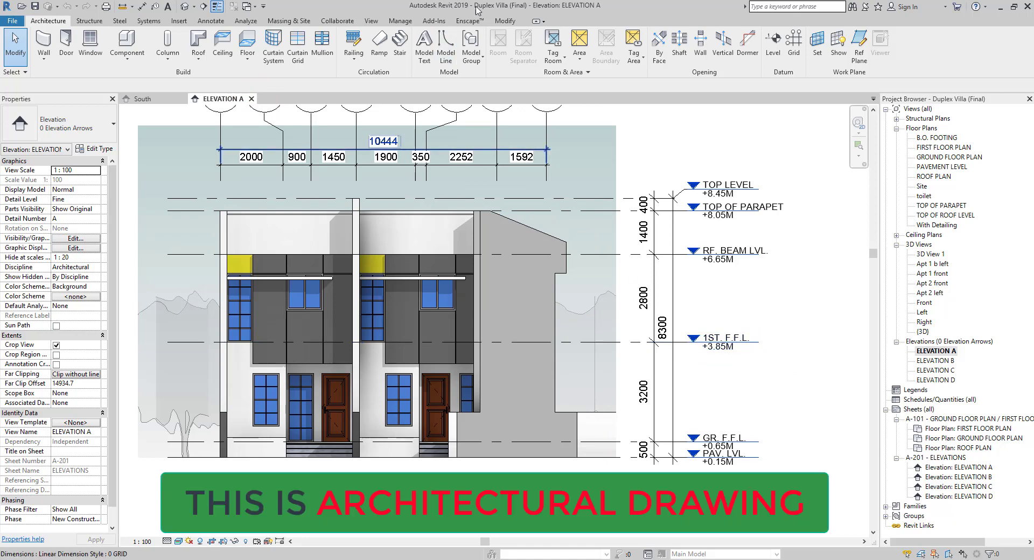
Change the 1ST. F.F.L. elevation to 3650, save the project, and close ELEVATION A.
{"action": "double_click", "coordinate": [722, 348]}
{"action": "type", "text": "3.65"}
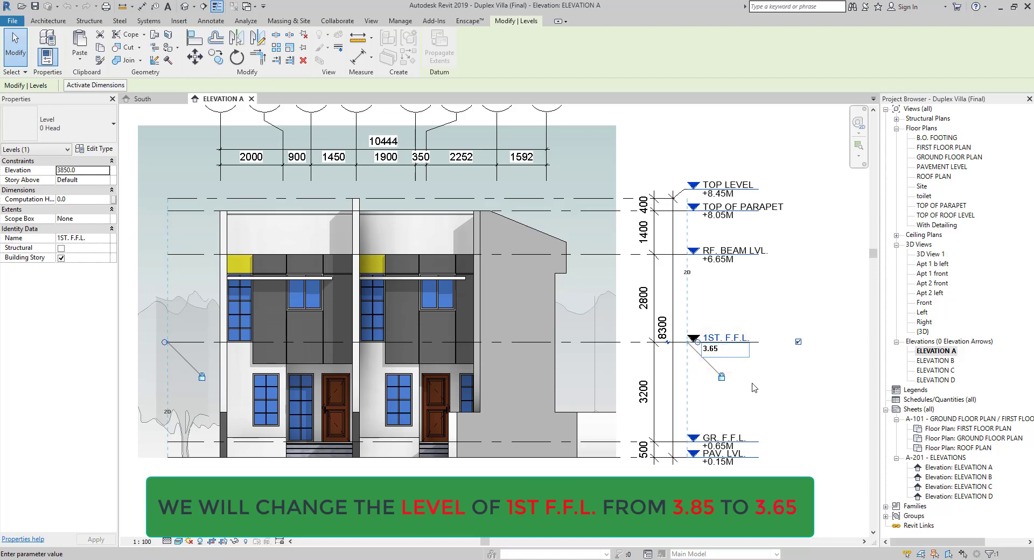
{"action": "left_click", "coordinate": [752, 384]}
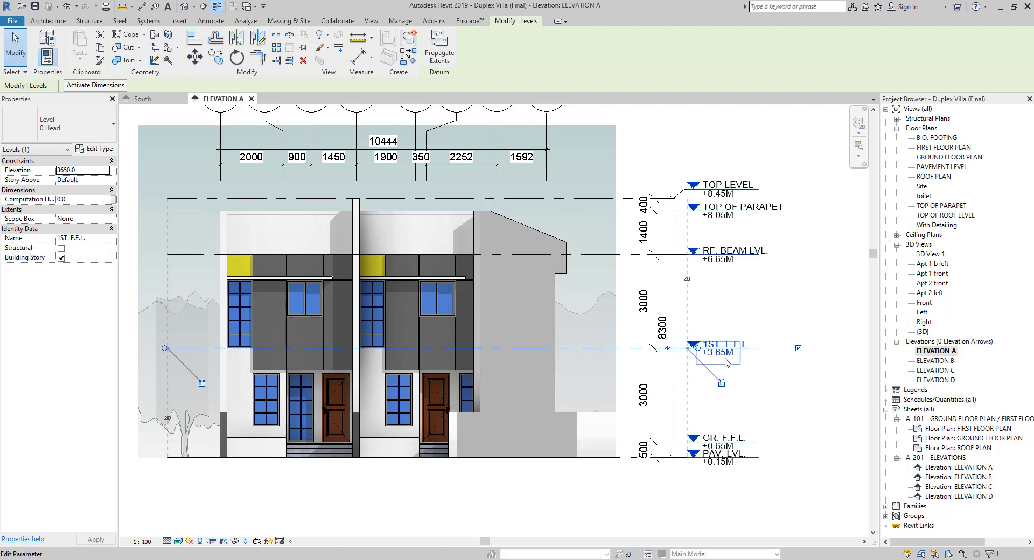
{"action": "key", "text": "Escape"}
{"action": "left_click", "coordinate": [34, 6]}
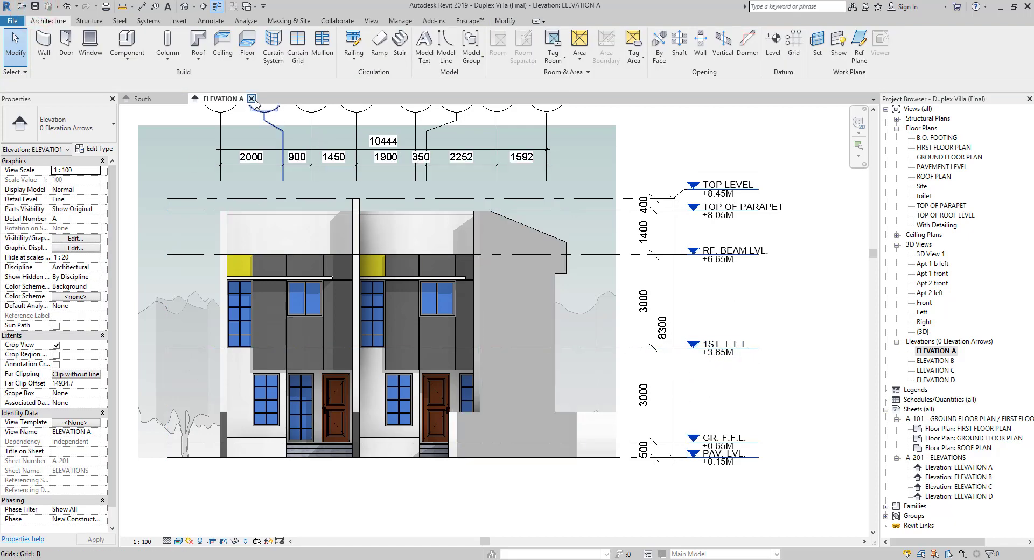
{"action": "left_click", "coordinate": [251, 98]}
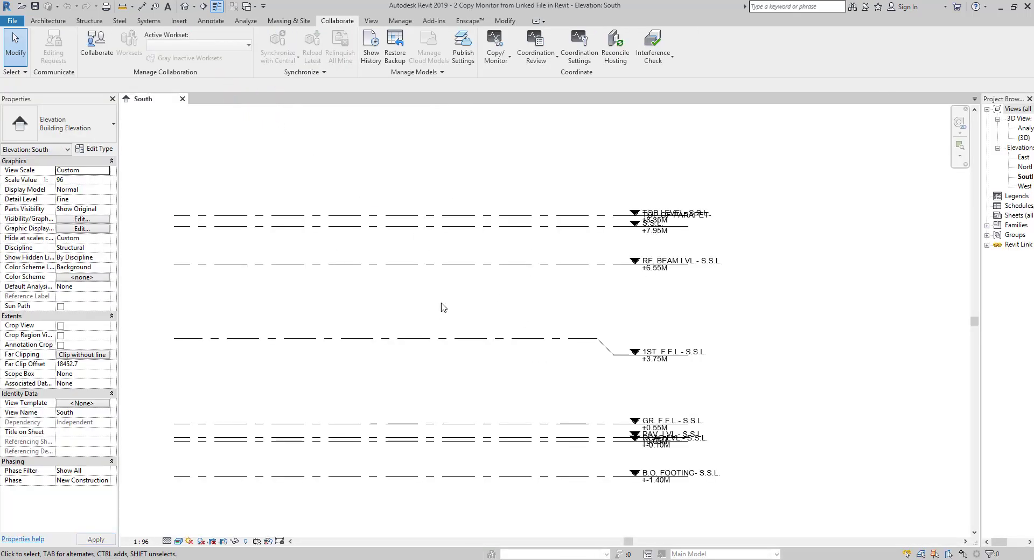
Reload Duplex Villa (Final).rvt from Manage Links, accepting the Coordination Review warning.
{"action": "left_click", "coordinate": [401, 22]}
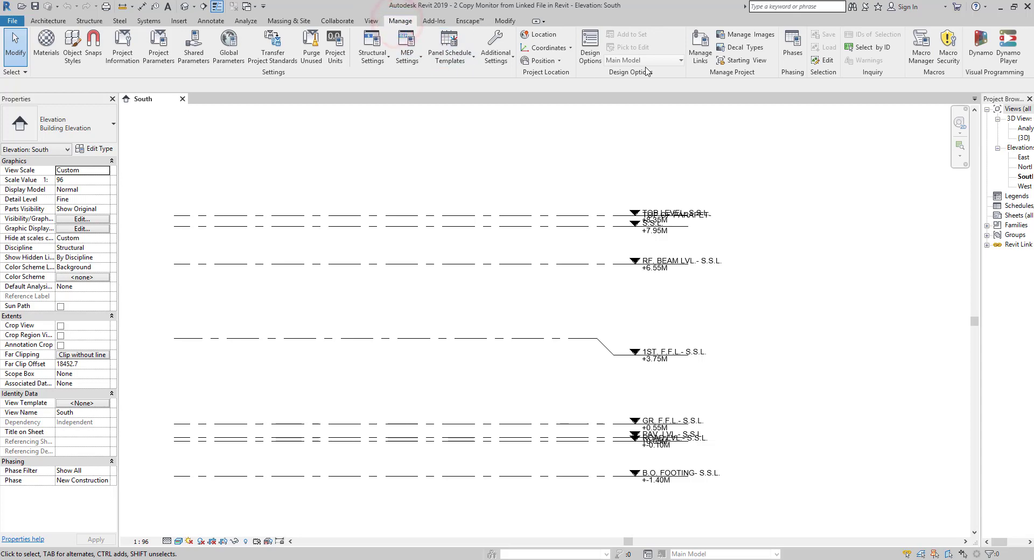
{"action": "left_click", "coordinate": [700, 49]}
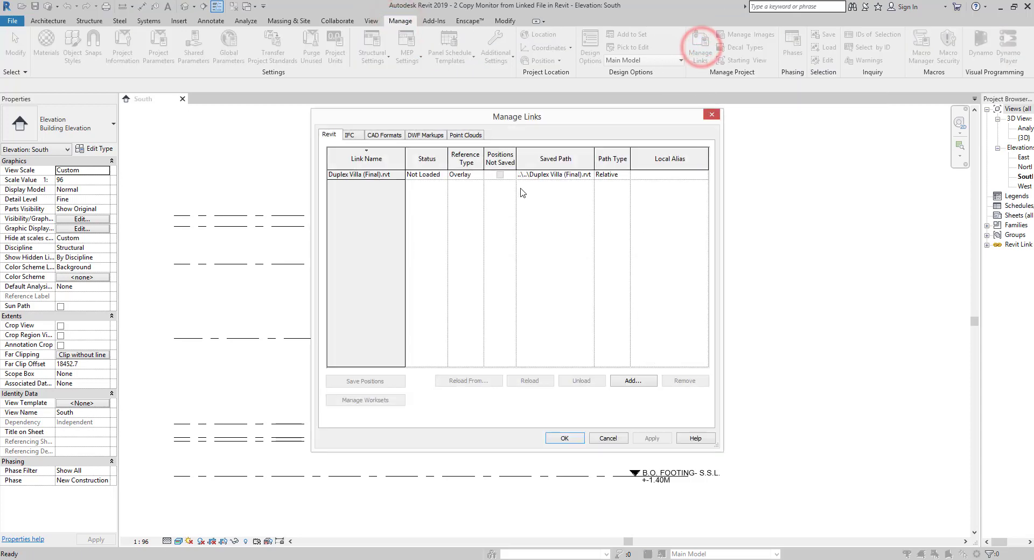
{"action": "left_click", "coordinate": [375, 175]}
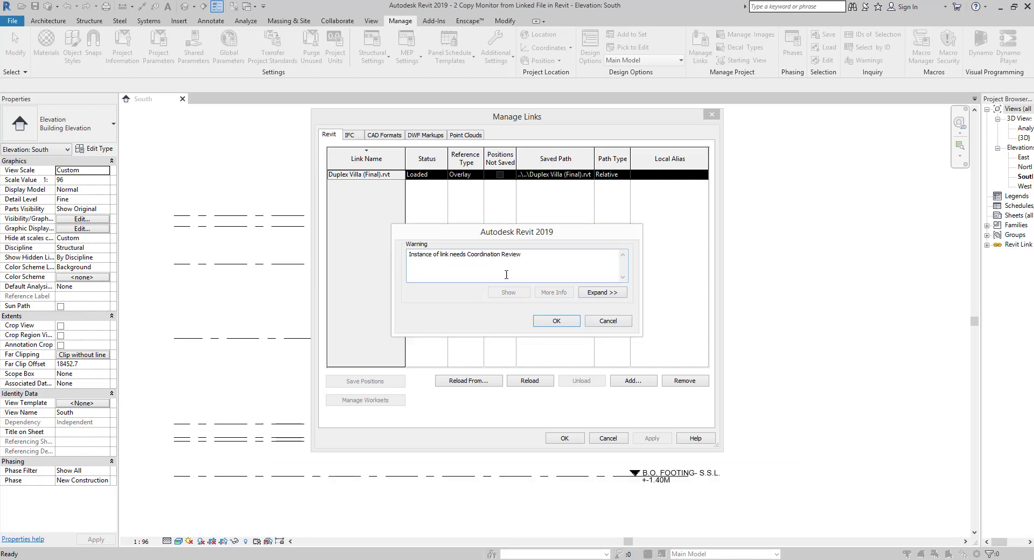
{"action": "left_click", "coordinate": [557, 323]}
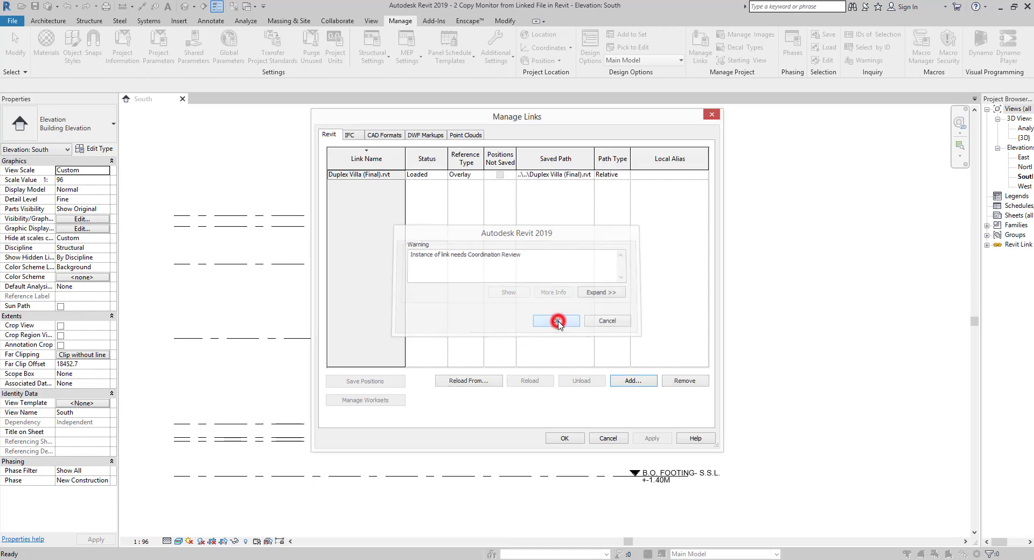
{"action": "left_click", "coordinate": [564, 439]}
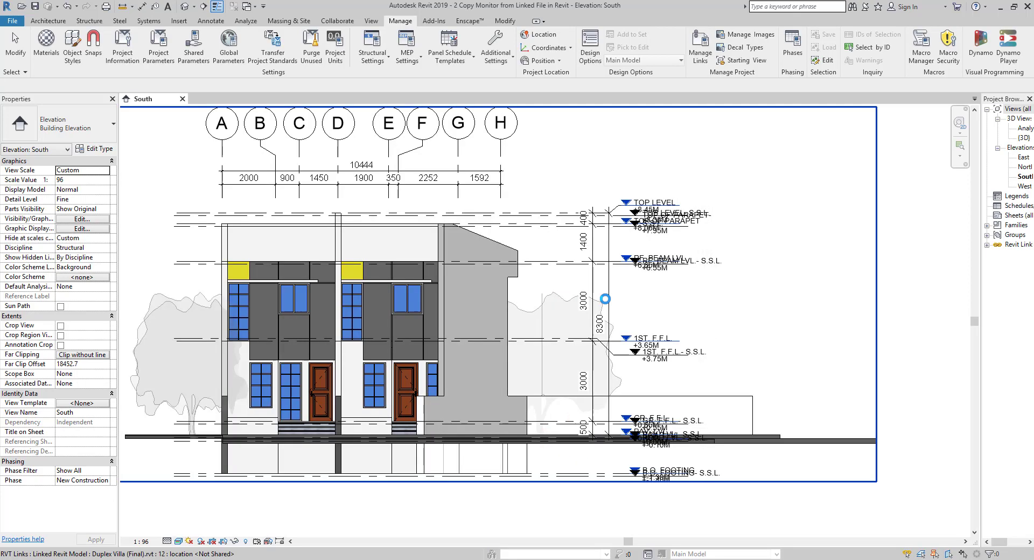
{"action": "middle_click_drag", "start_coordinate": [656, 312], "coordinate": [686, 287]}
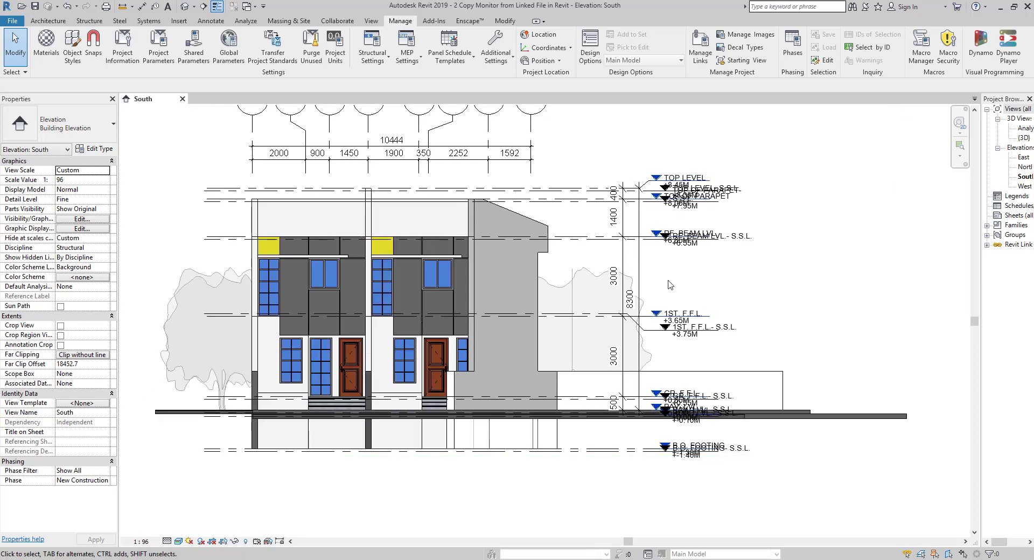
{"action": "scroll", "coordinate": [643, 328], "scroll_direction": "up", "scroll_amount": 1}
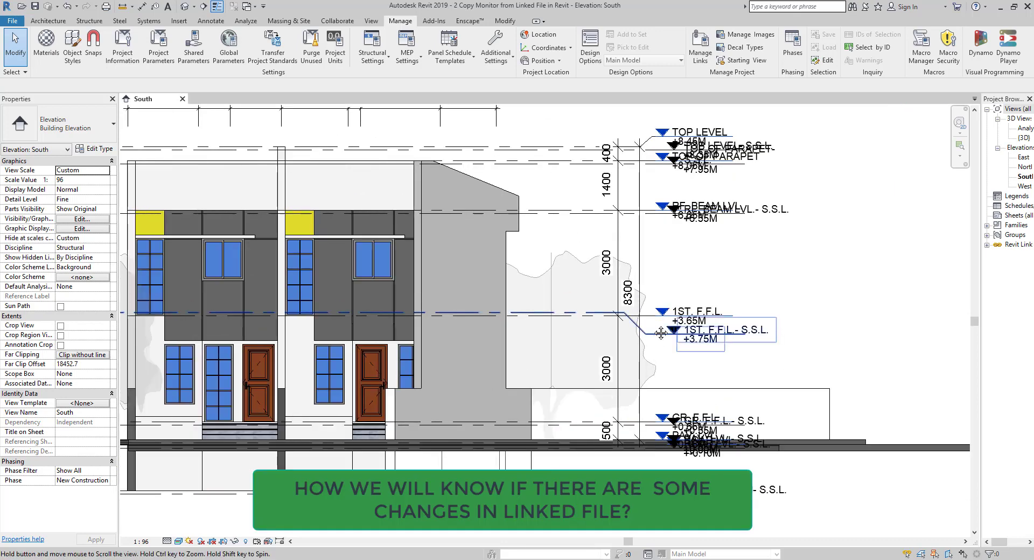
{"action": "scroll", "coordinate": [659, 320], "scroll_direction": "up", "scroll_amount": 1}
{"action": "scroll", "coordinate": [660, 319], "scroll_direction": "up", "scroll_amount": 1}
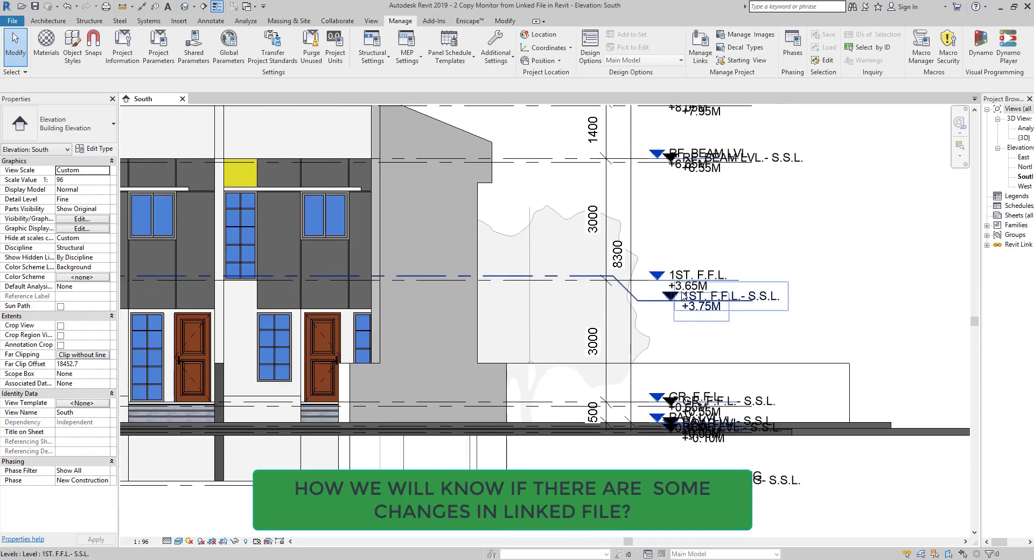
{"action": "scroll", "coordinate": [736, 305], "scroll_direction": "up", "scroll_amount": 1}
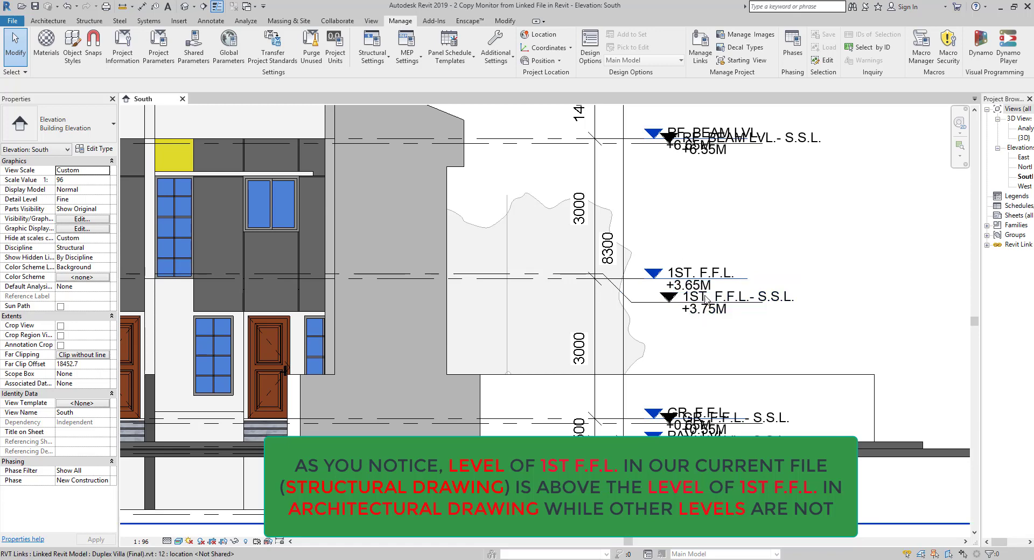
{"action": "scroll", "coordinate": [692, 291], "scroll_direction": "down", "scroll_amount": 1}
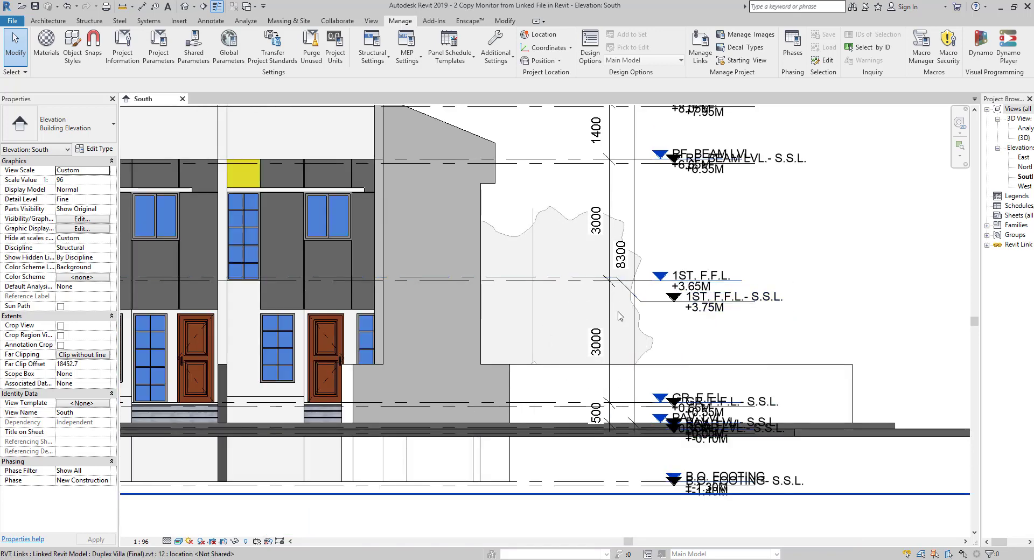
{"action": "scroll", "coordinate": [678, 485], "scroll_direction": "down", "scroll_amount": 1}
{"action": "scroll", "coordinate": [679, 485], "scroll_direction": "down", "scroll_amount": 1}
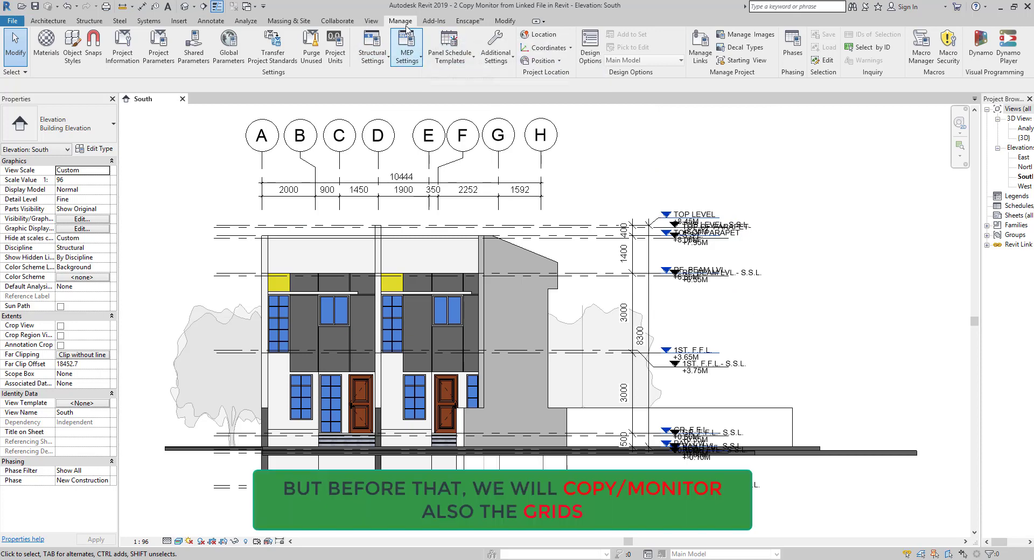
Start Copy/Monitor > Select Link and pick the linked Duplex Villa model.
{"action": "left_click", "coordinate": [338, 22]}
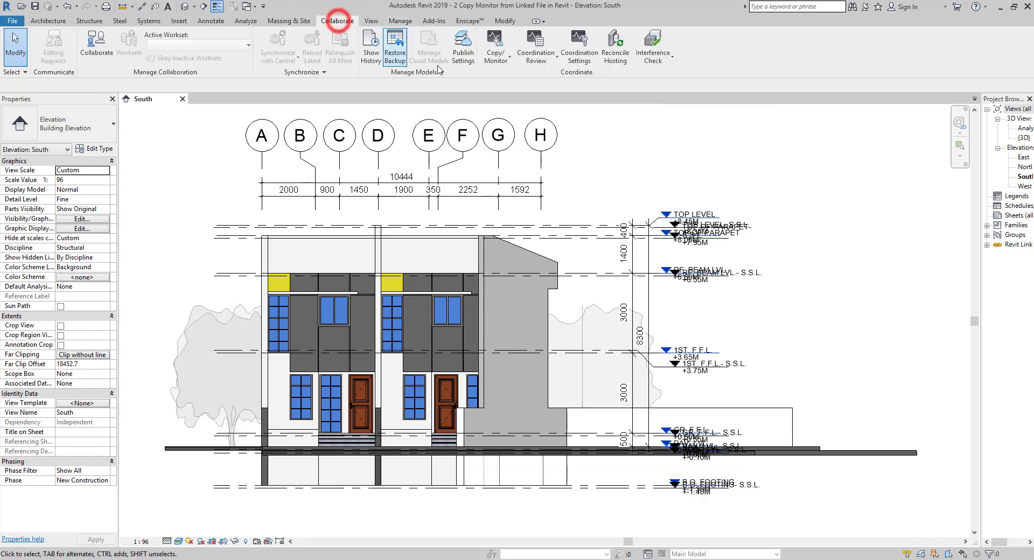
{"action": "left_click", "coordinate": [496, 62]}
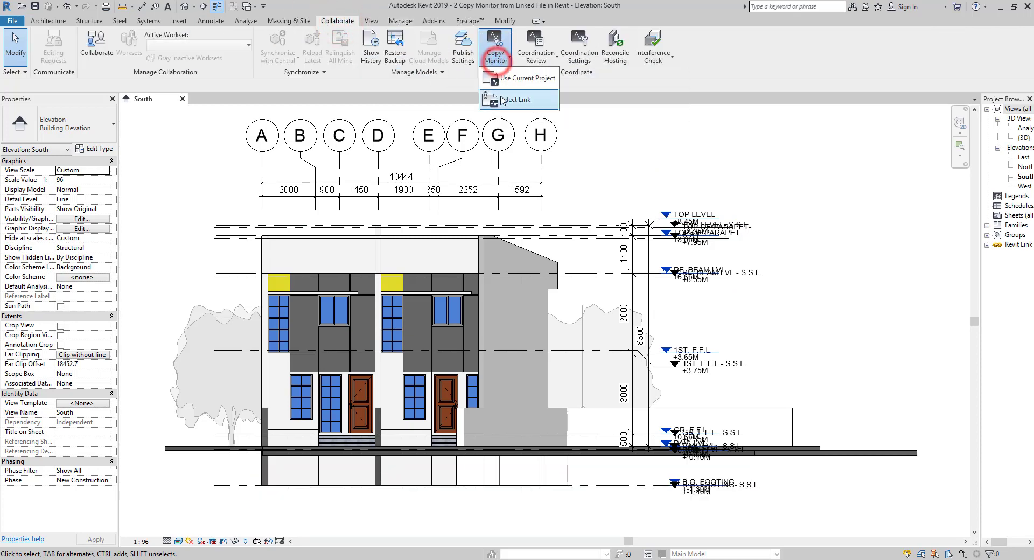
{"action": "left_click", "coordinate": [501, 100]}
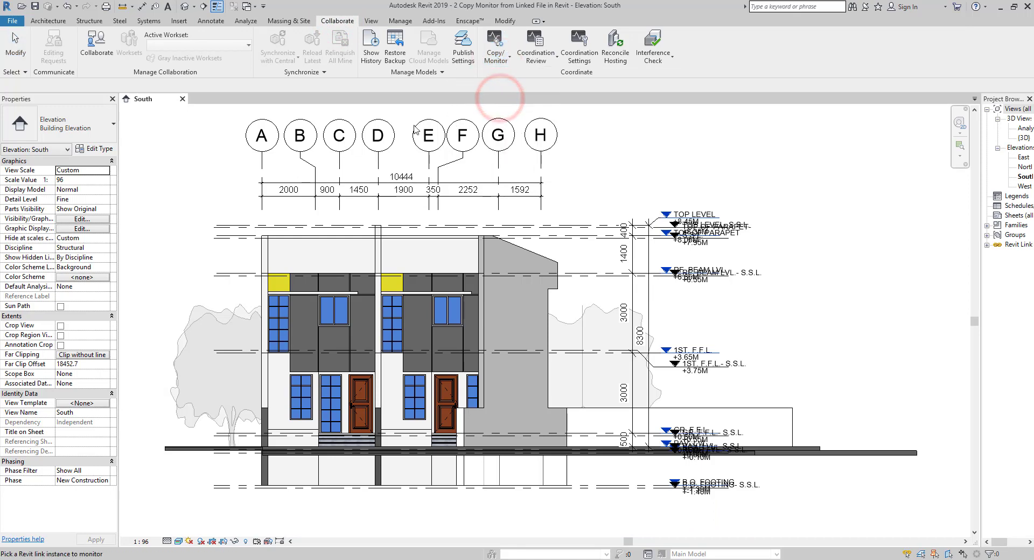
{"action": "left_click", "coordinate": [540, 180]}
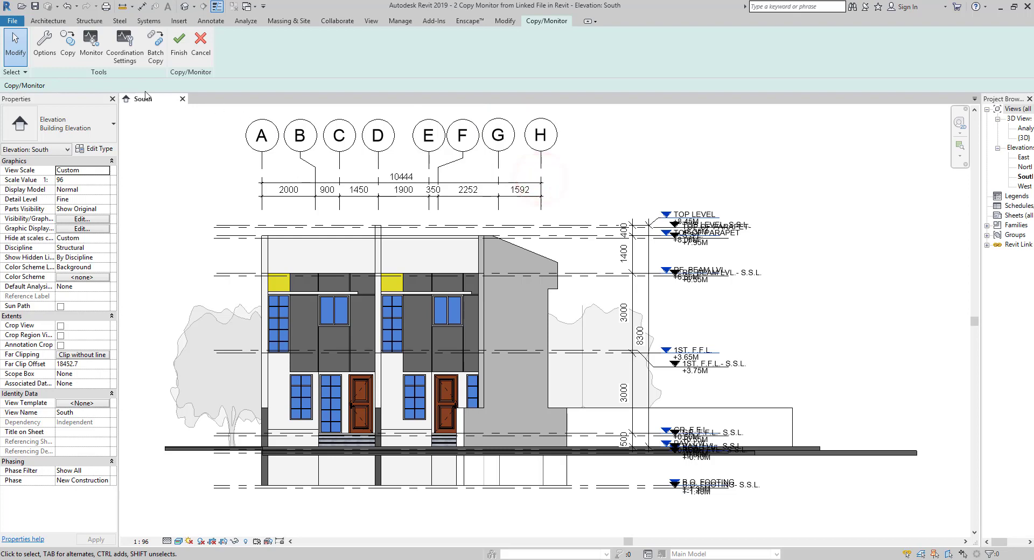
In Copy/Monitor Options' Grids tab, keep 1/4" Bubble as the new grid type and confirm.
{"action": "left_click", "coordinate": [46, 46]}
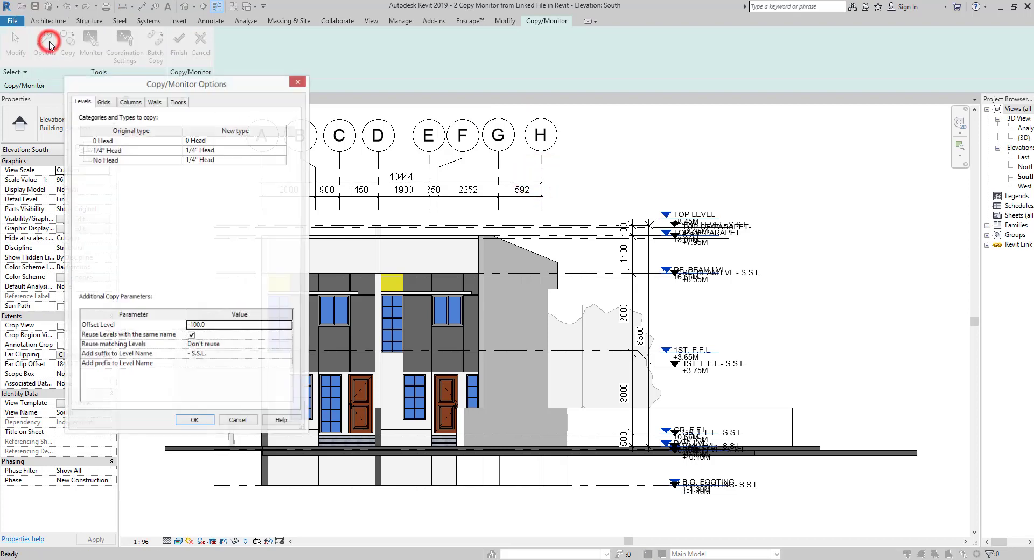
{"action": "left_click", "coordinate": [108, 103]}
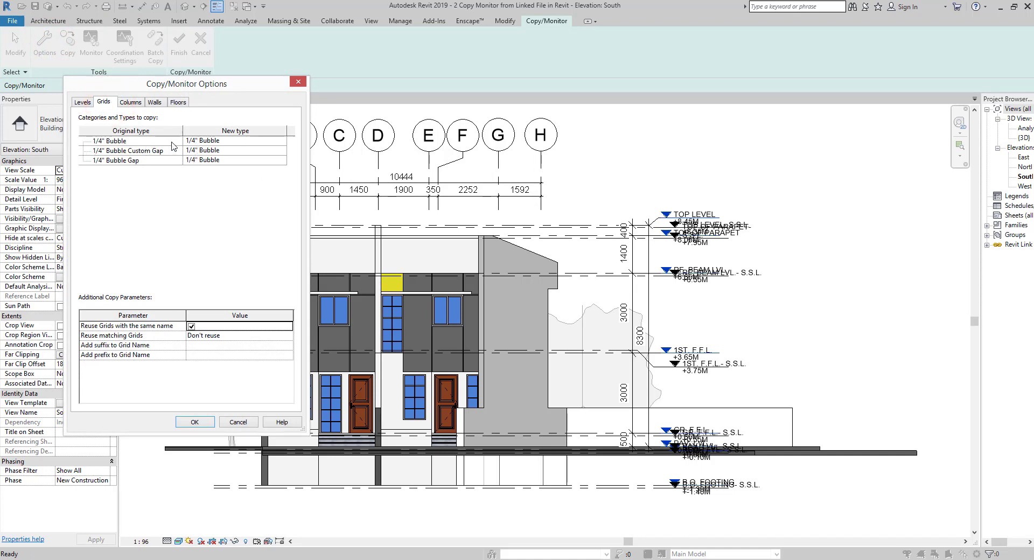
{"action": "left_click", "coordinate": [280, 142]}
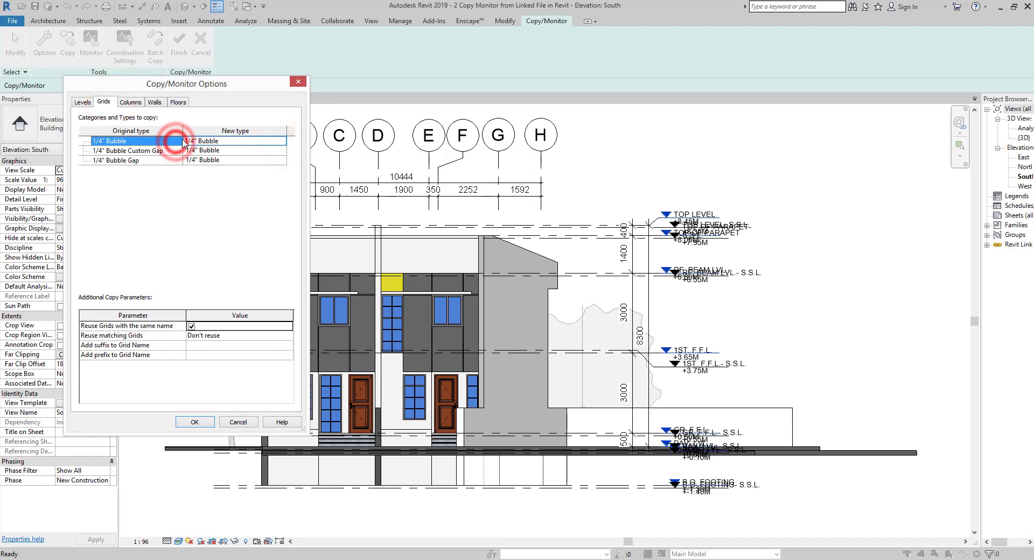
{"action": "left_click", "coordinate": [280, 141]}
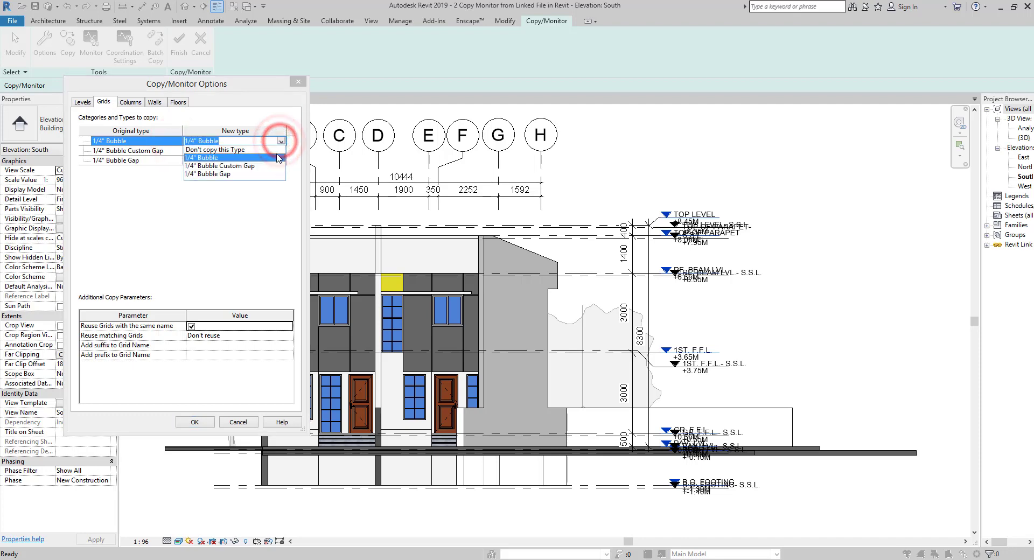
{"action": "left_click", "coordinate": [233, 210]}
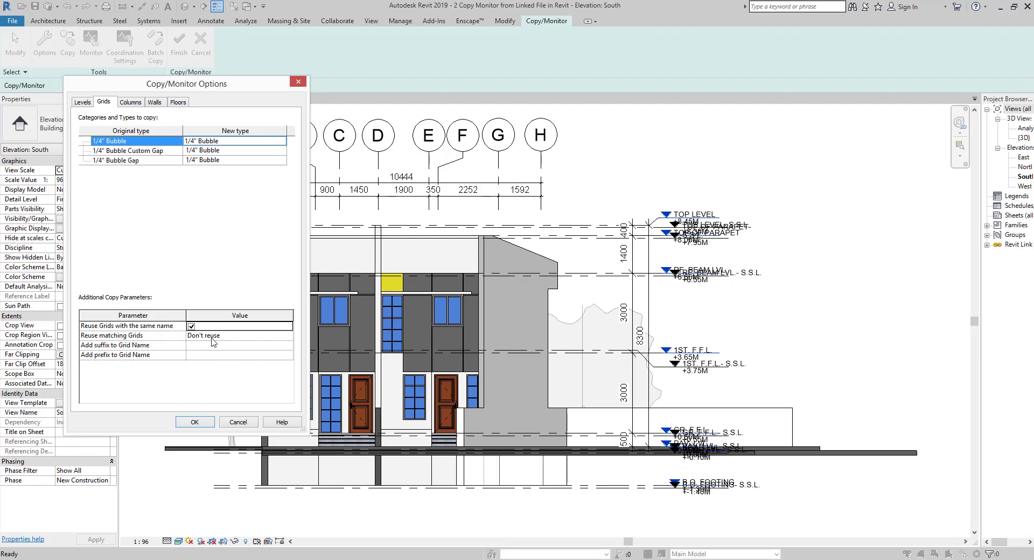
{"action": "left_click", "coordinate": [194, 423]}
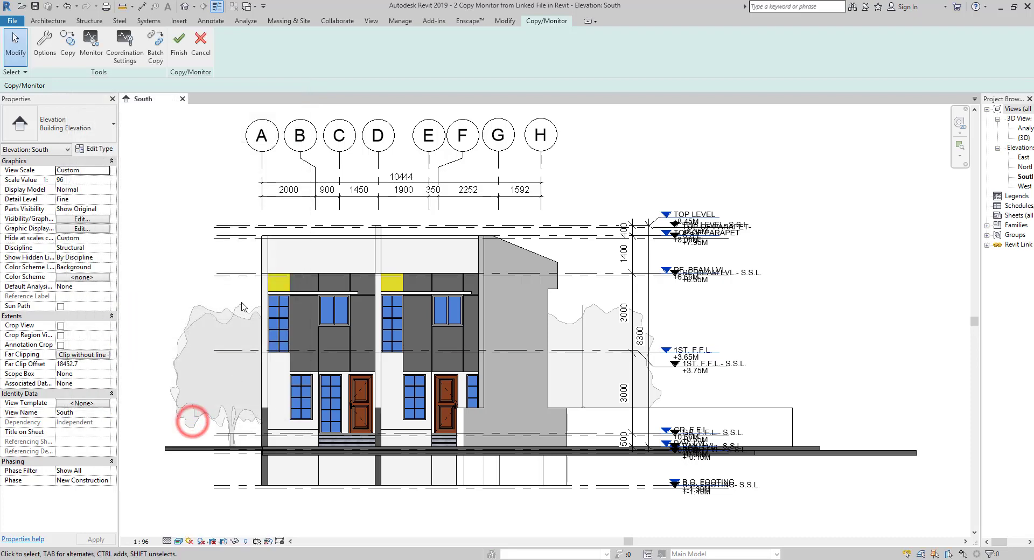
Copy the linked grids A–H into the project with multiple selection and finish the copy.
{"action": "left_click", "coordinate": [72, 50]}
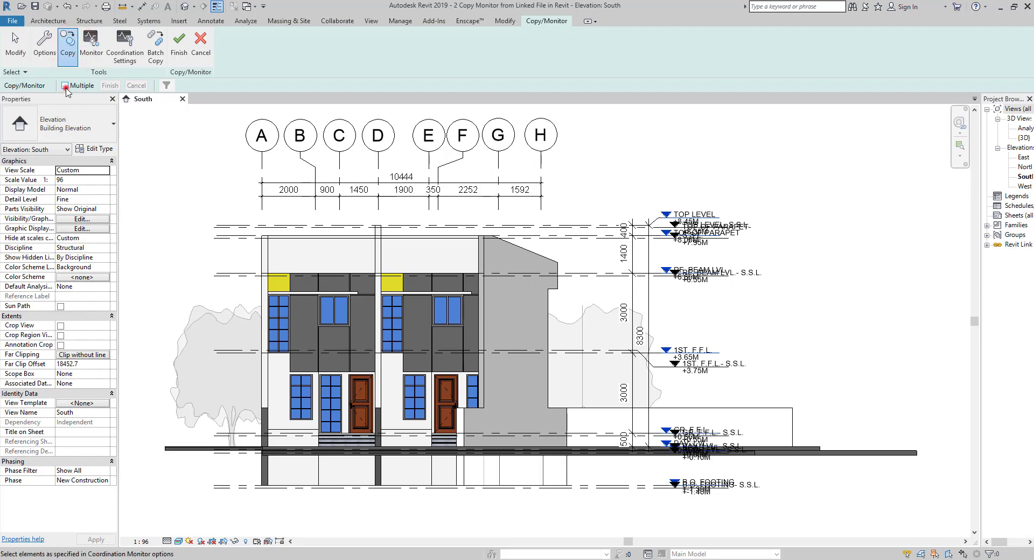
{"action": "left_click", "coordinate": [65, 86]}
{"action": "middle_click_drag", "start_coordinate": [377, 270], "coordinate": [491, 305]}
{"action": "left_click_drag", "start_coordinate": [740, 134], "coordinate": [344, 189]}
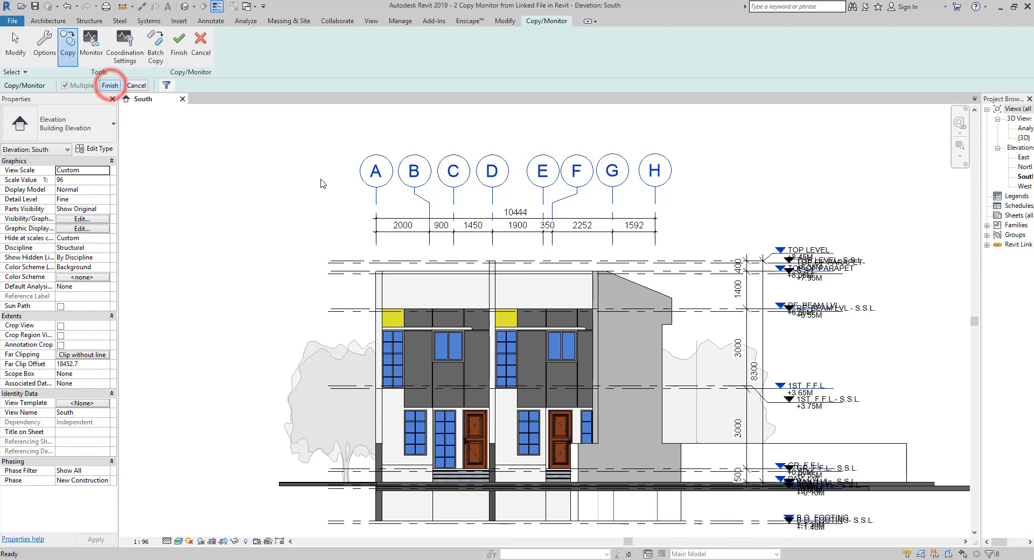
{"action": "left_click", "coordinate": [182, 47]}
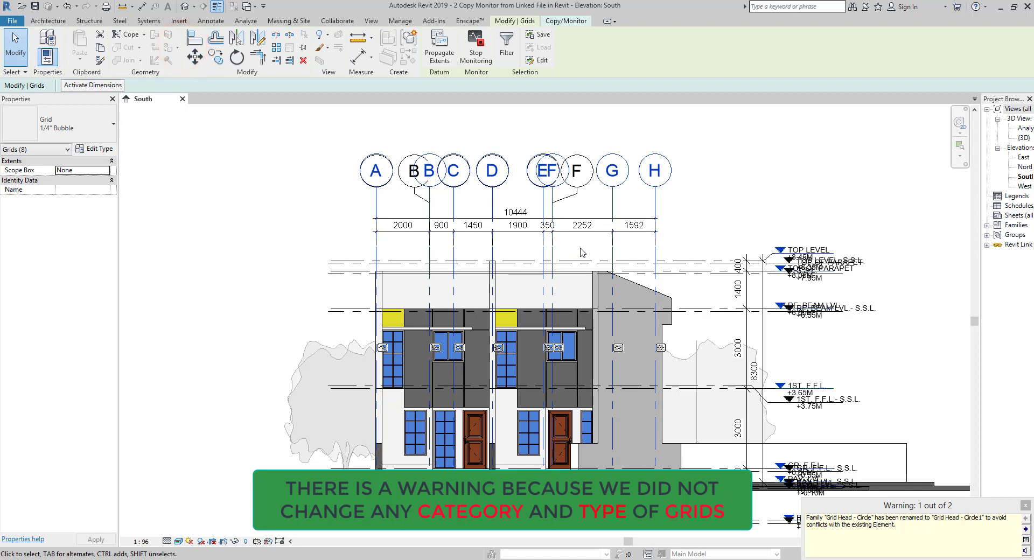
Hide the Duplex Villa link in the view's Visibility/Graphic Overrides.
{"action": "key", "text": "v"}
{"action": "key", "text": "v"}
{"action": "left_click", "coordinate": [458, 172]}
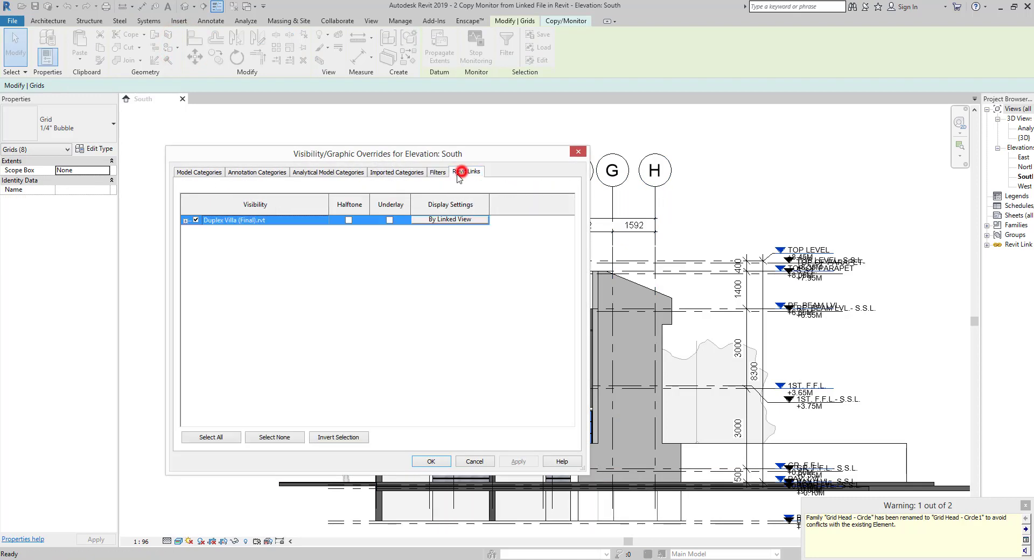
{"action": "left_click", "coordinate": [196, 220]}
{"action": "left_click", "coordinate": [432, 462]}
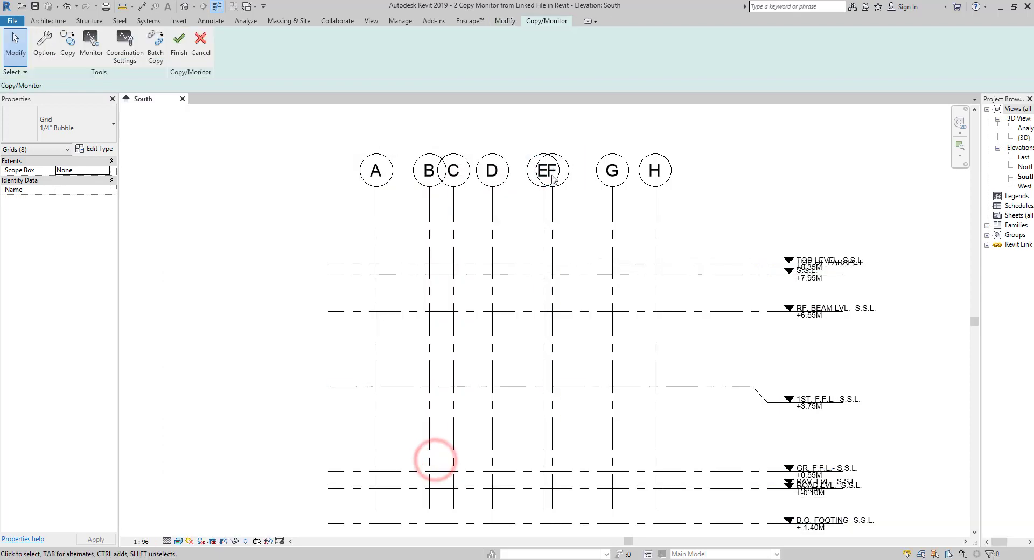
Select the copied grids A–H to check them, then exit Copy/Monitor.
{"action": "left_click_drag", "start_coordinate": [693, 145], "coordinate": [368, 243]}
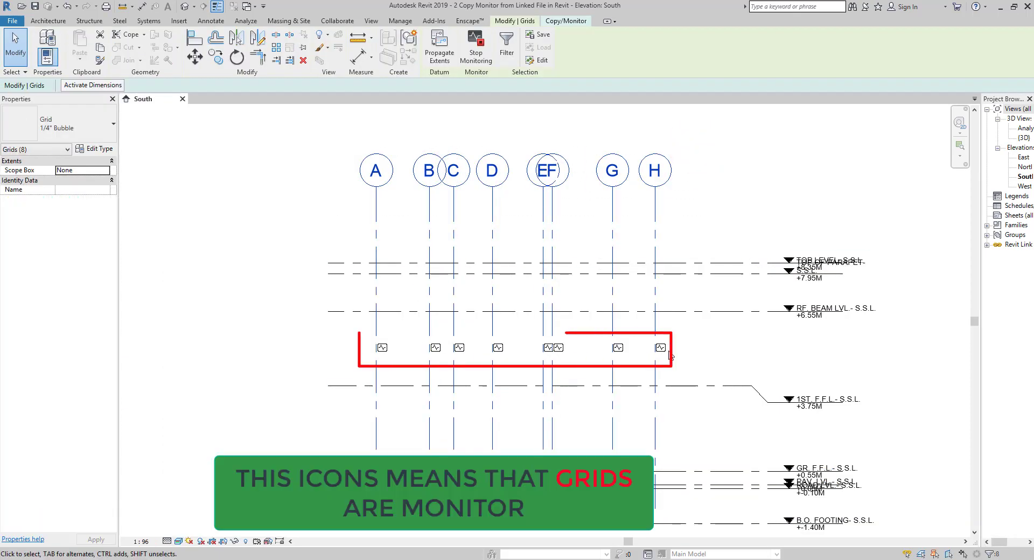
{"action": "left_click", "coordinate": [582, 237]}
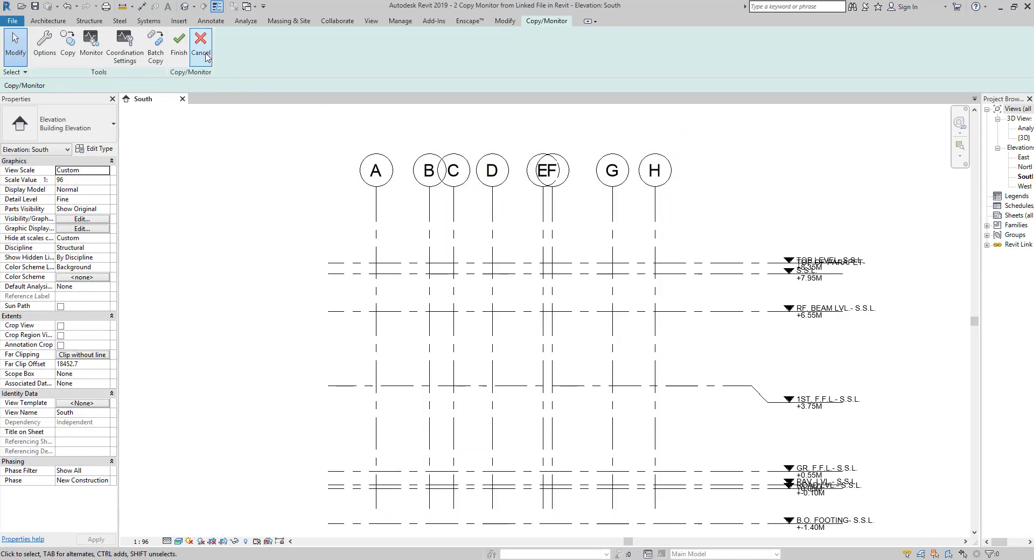
{"action": "left_click", "coordinate": [202, 53]}
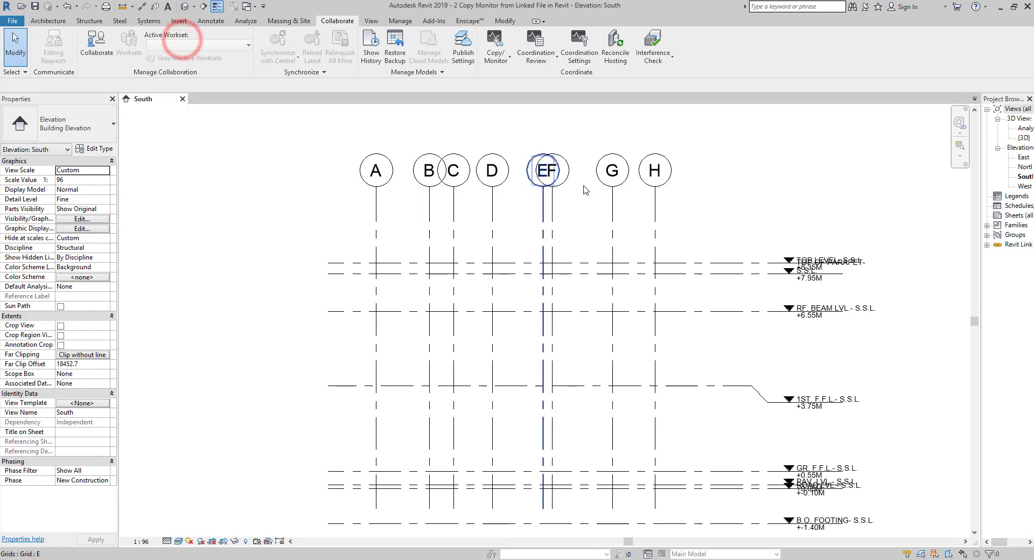
Tick Duplex Villa (Final).rvt in the South elevation's Revit Links overrides to show it.
{"action": "key", "text": "v"}
{"action": "key", "text": "g"}
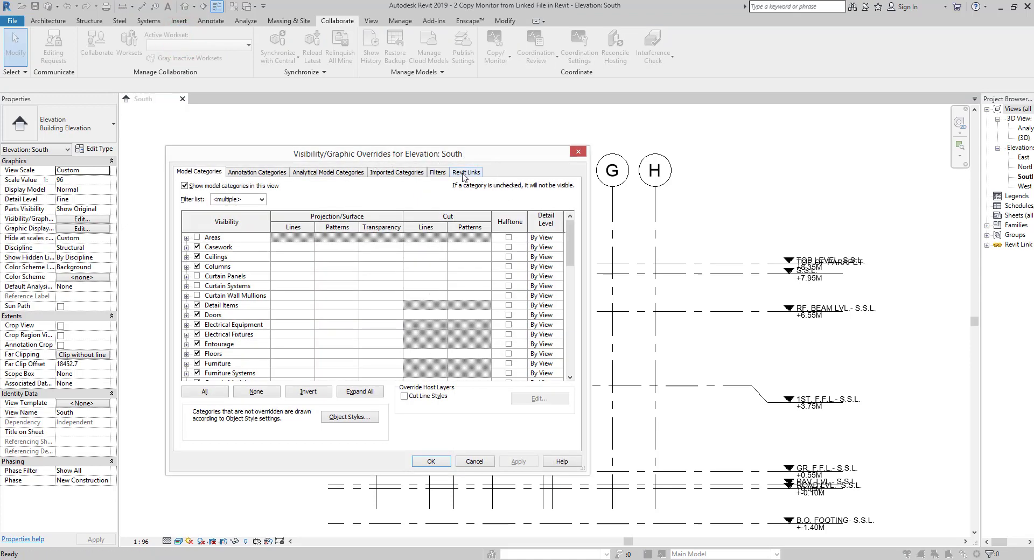
{"action": "left_click", "coordinate": [463, 174]}
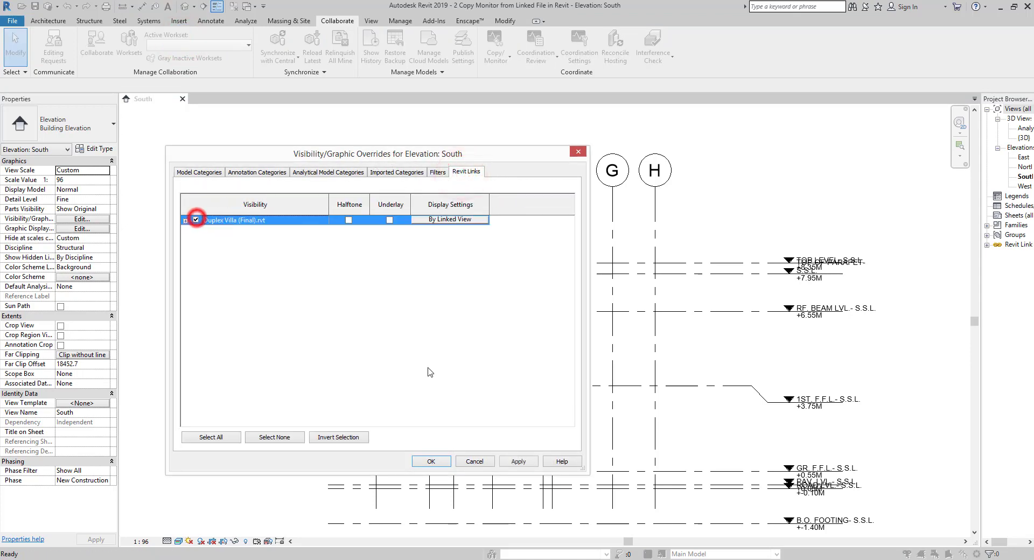
{"action": "left_click", "coordinate": [447, 464]}
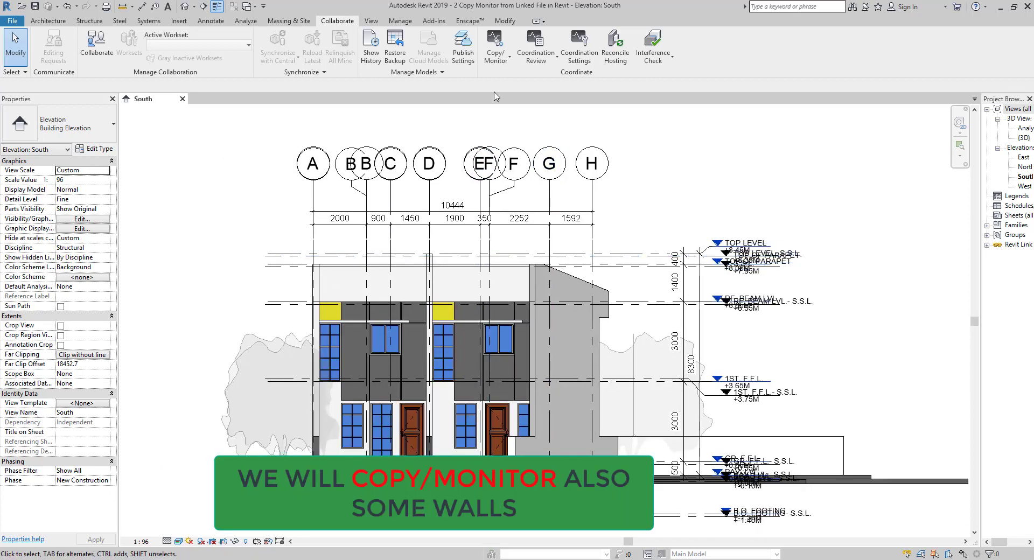
{"action": "left_click", "coordinate": [509, 60]}
Close the Copy/Monitor dropdown and open the default {3D} view.
{"action": "left_click", "coordinate": [509, 61]}
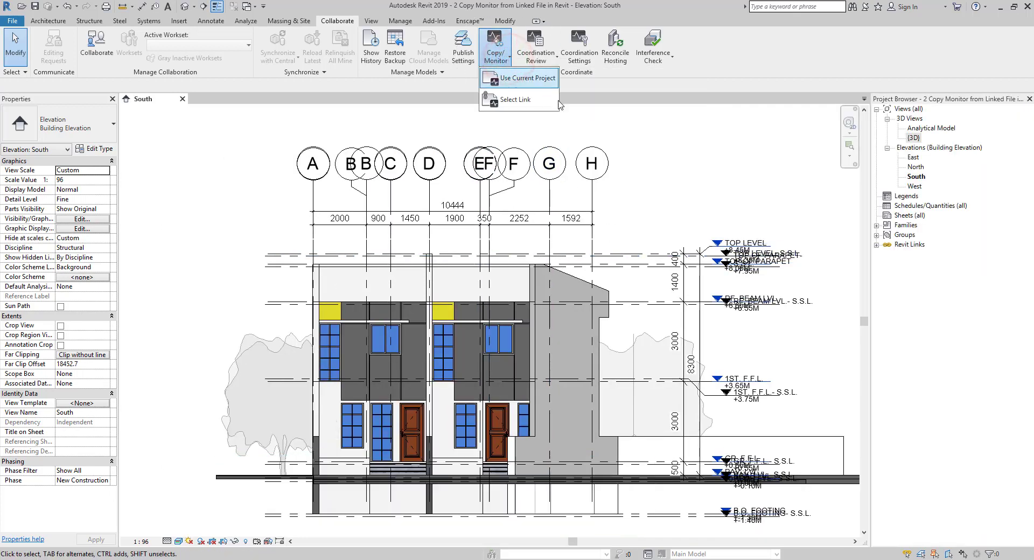
{"action": "left_click", "coordinate": [705, 175]}
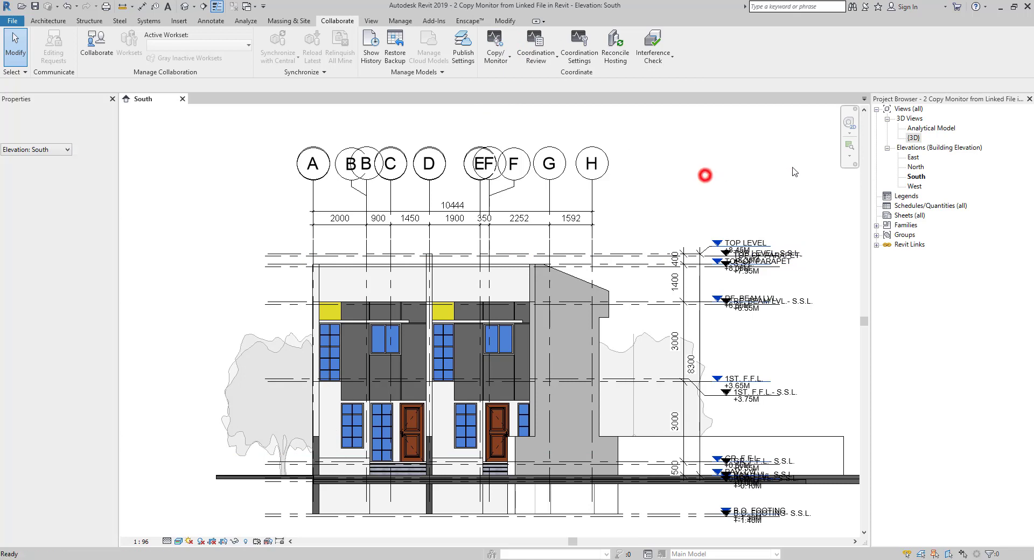
{"action": "double_click", "coordinate": [914, 137]}
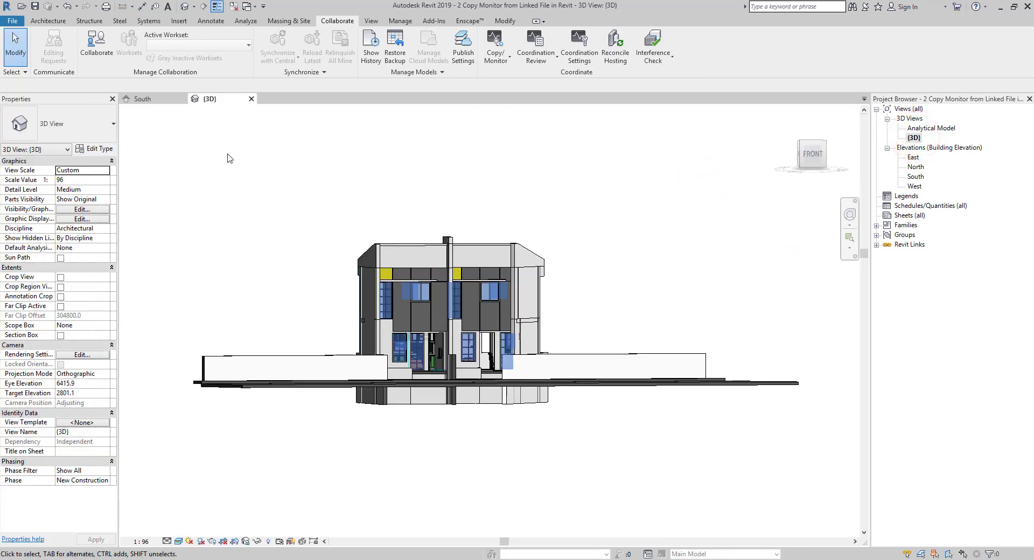
Orbit the linked duplex to higher, flatter and slightly elevated front angles.
{"action": "mouse_move", "coordinate": [463, 290]}
{"action": "middle_mouse_down", "text": "shift"}
{"action": "mouse_move", "coordinate": [505, 373]}
{"action": "mouse_move", "coordinate": [490, 459]}
{"action": "mouse_move", "coordinate": [476, 394]}
{"action": "middle_mouse_up", "text": "shift"}
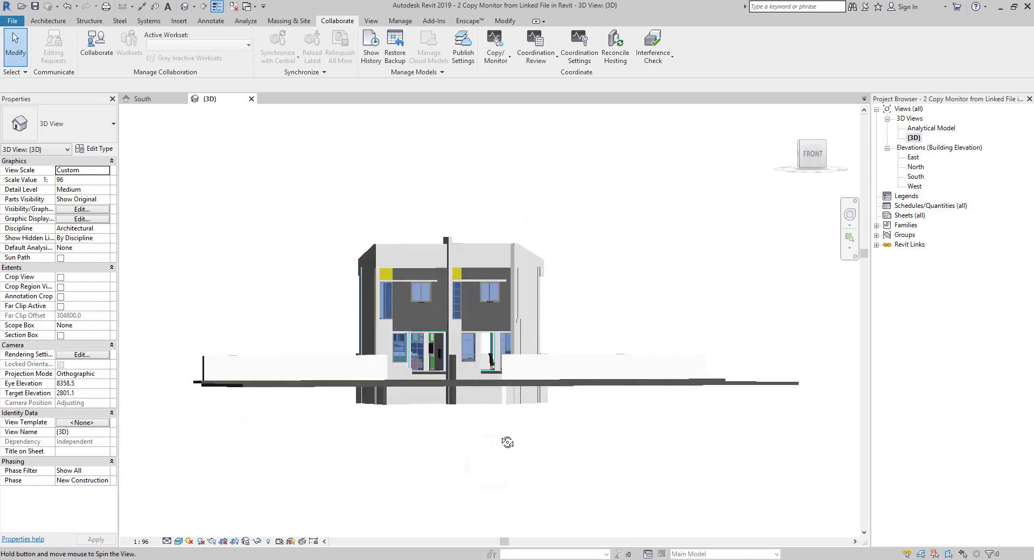
{"action": "middle_click_drag", "start_coordinate": [453, 434], "coordinate": [409, 370], "text": "shift"}
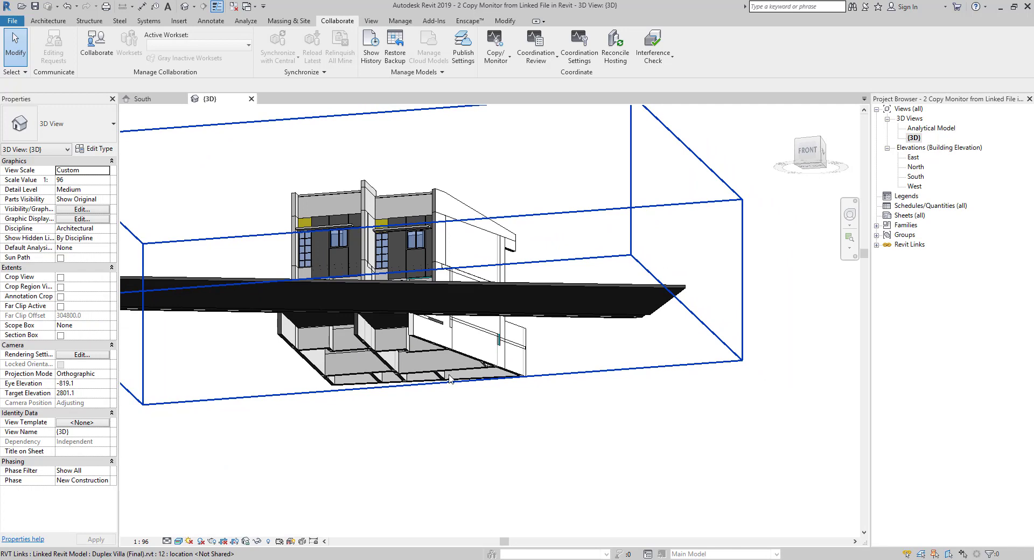
{"action": "middle_click_drag", "start_coordinate": [432, 364], "coordinate": [302, 367], "text": "shift"}
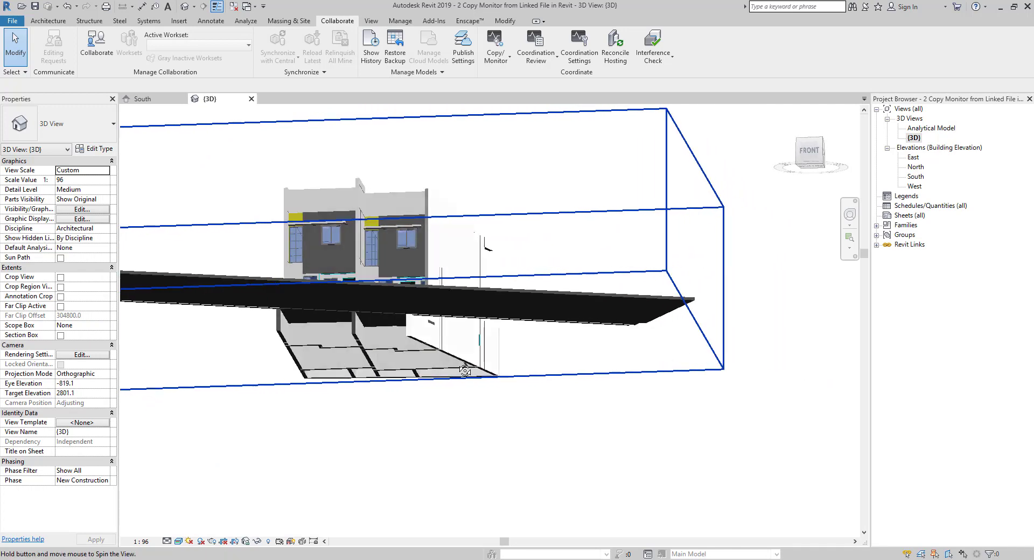
{"action": "middle_click_drag", "start_coordinate": [469, 305], "coordinate": [518, 287], "text": "shift"}
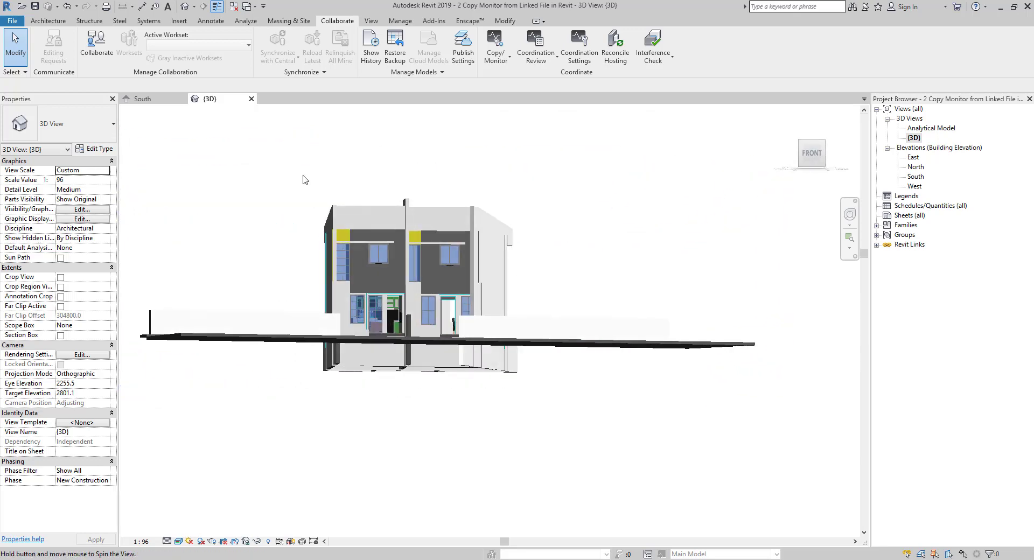
Start Copy/Monitor with Select Link on the Duplex Villa and open the wall Options.
{"action": "left_click", "coordinate": [498, 57]}
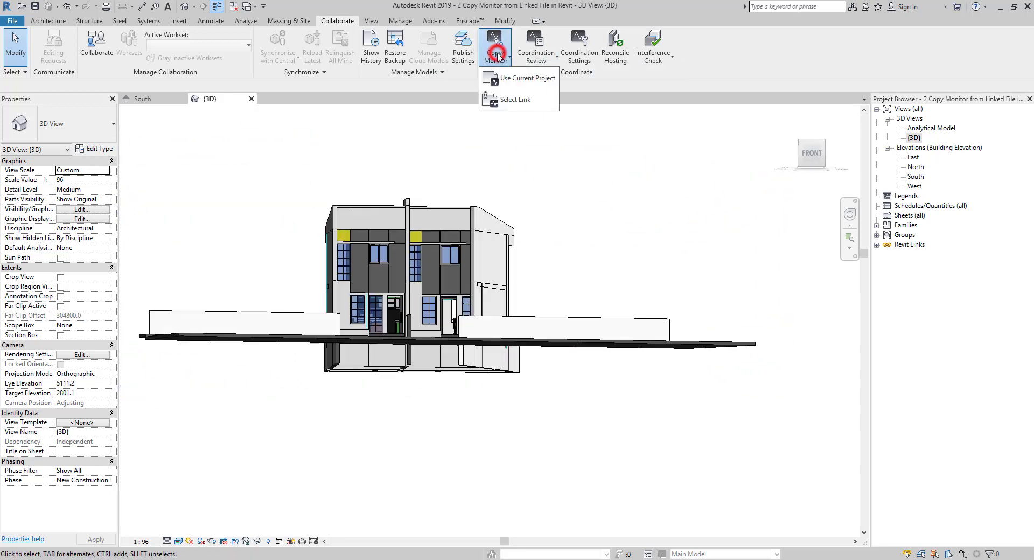
{"action": "left_click", "coordinate": [503, 100]}
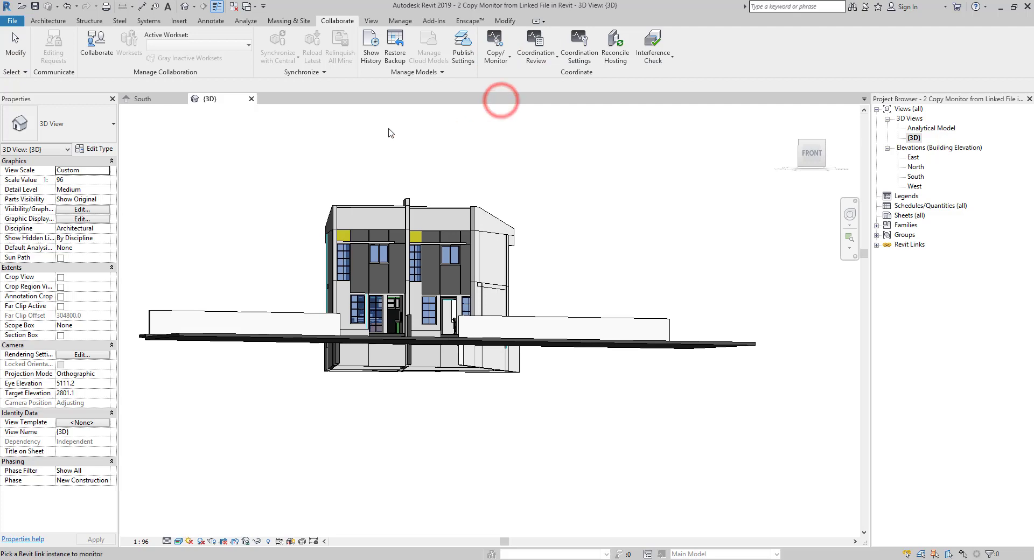
{"action": "left_click", "coordinate": [393, 231]}
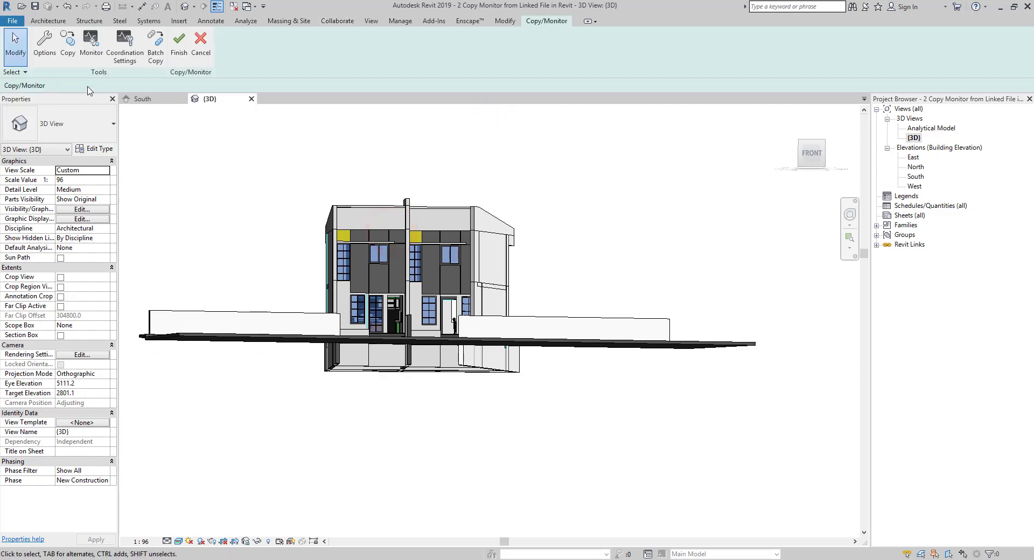
{"action": "left_click", "coordinate": [43, 51]}
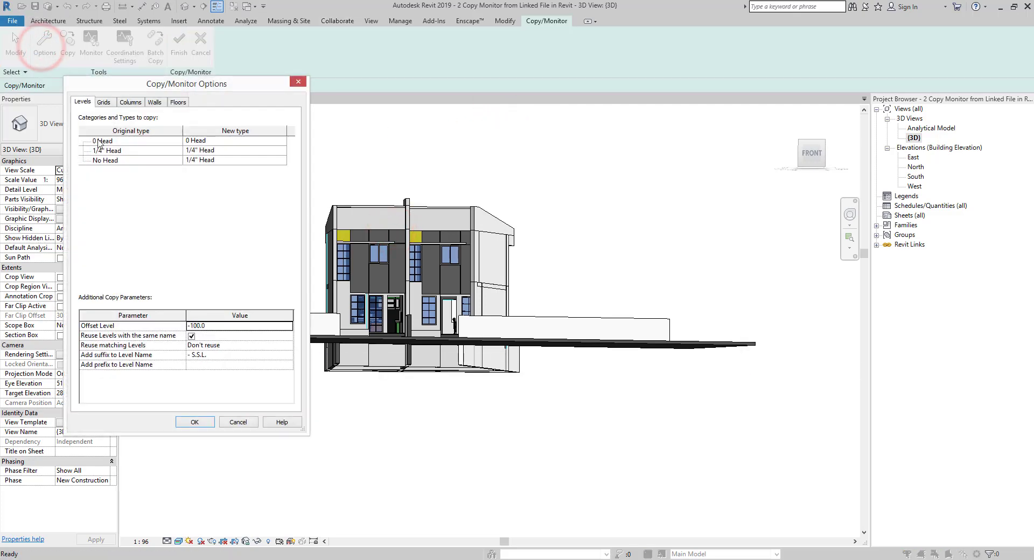
{"action": "left_click", "coordinate": [153, 102]}
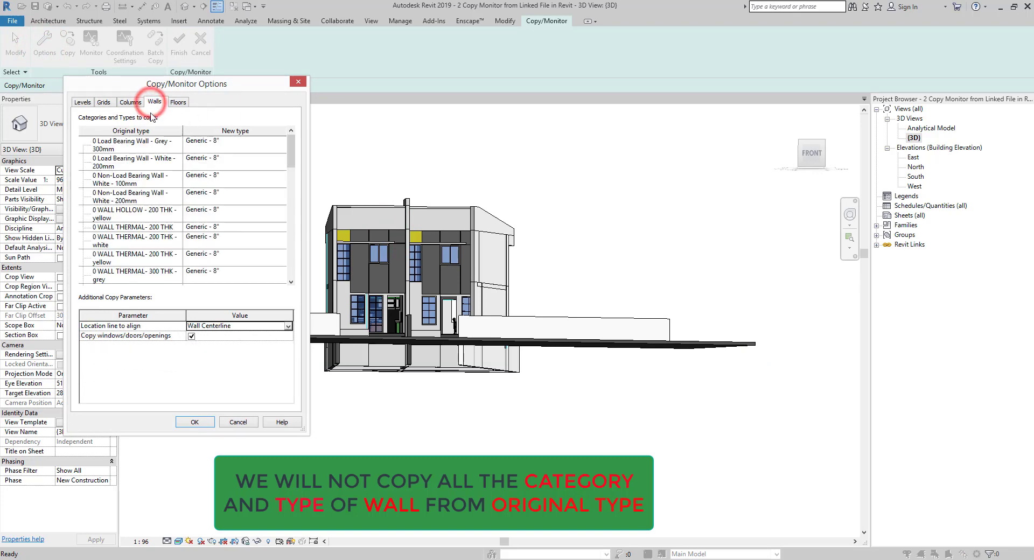
Set the New type of every linked wall type to Don't copy.
{"action": "left_click", "coordinate": [143, 144]}
{"action": "left_click_drag", "start_coordinate": [291, 156], "coordinate": [291, 256]}
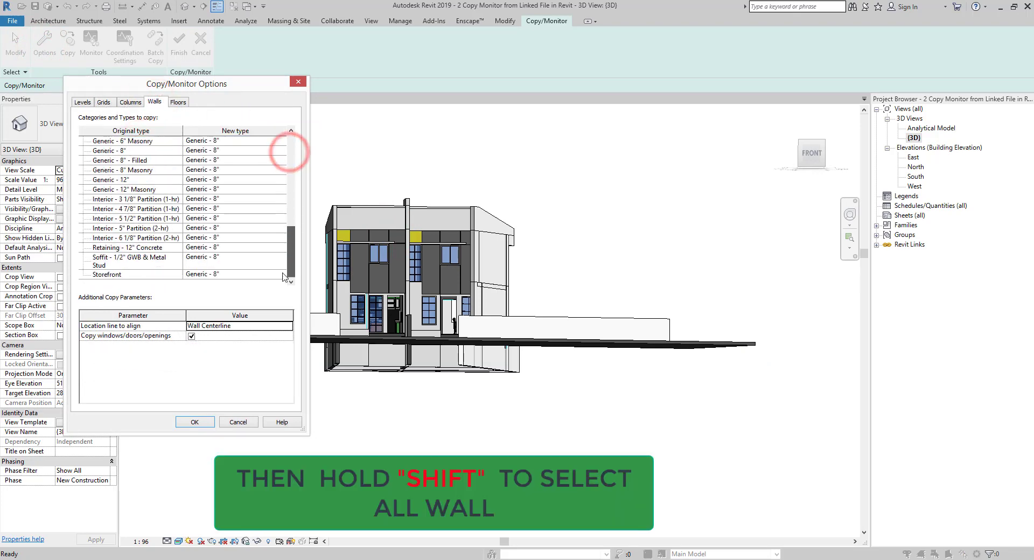
{"action": "left_click", "coordinate": [125, 275], "text": "shift"}
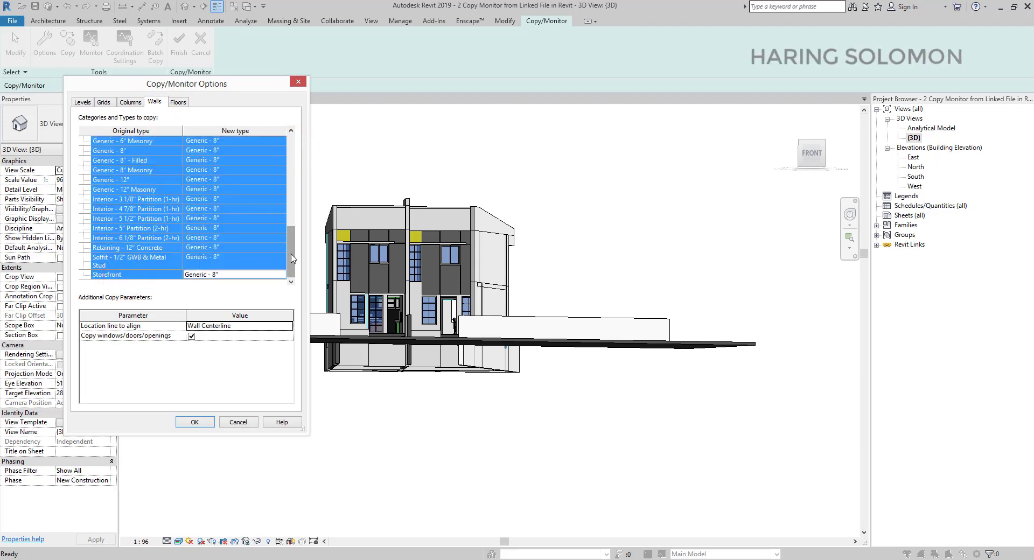
{"action": "left_click_drag", "start_coordinate": [291, 254], "coordinate": [294, 164]}
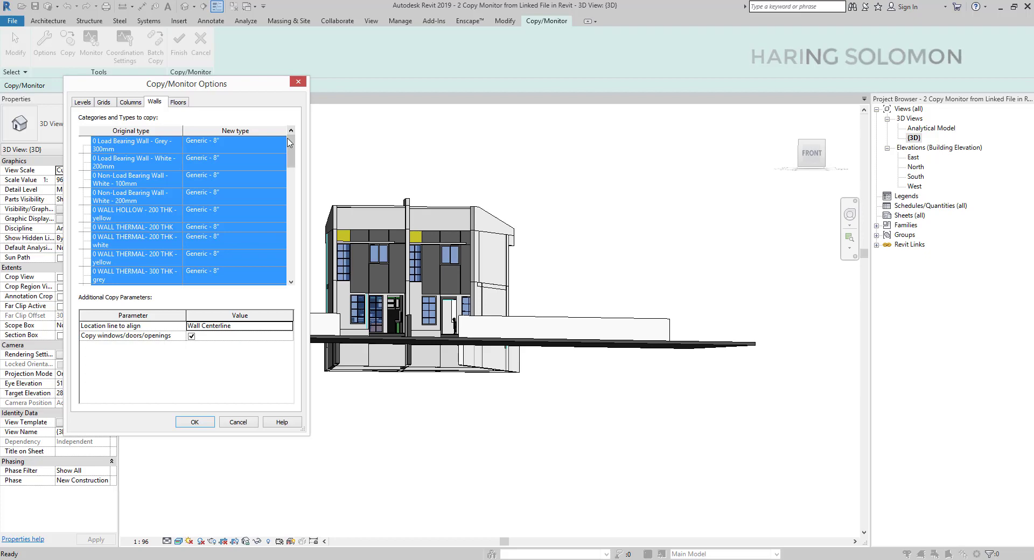
{"action": "left_click", "coordinate": [278, 144]}
{"action": "left_click", "coordinate": [281, 144]}
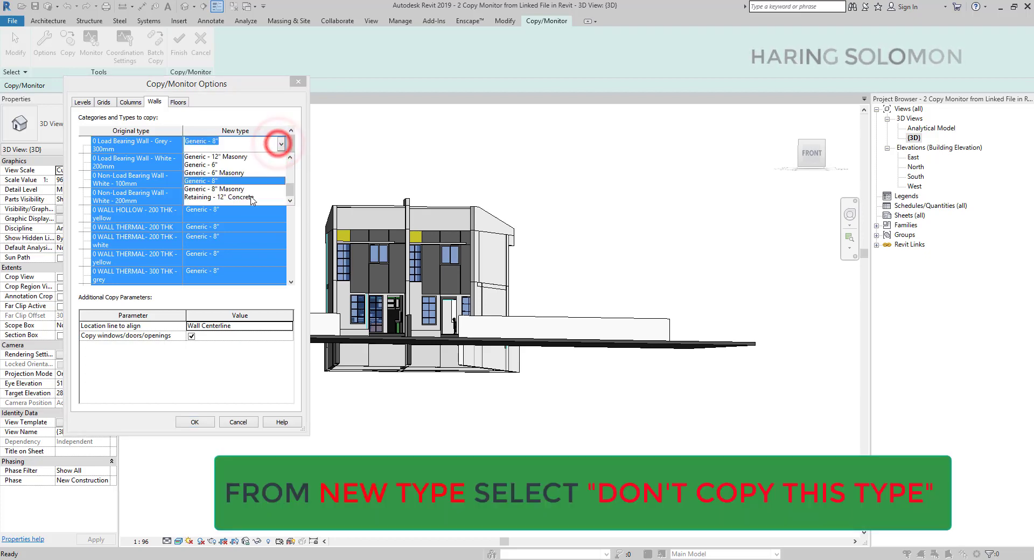
{"action": "left_click_drag", "start_coordinate": [290, 189], "coordinate": [290, 167]}
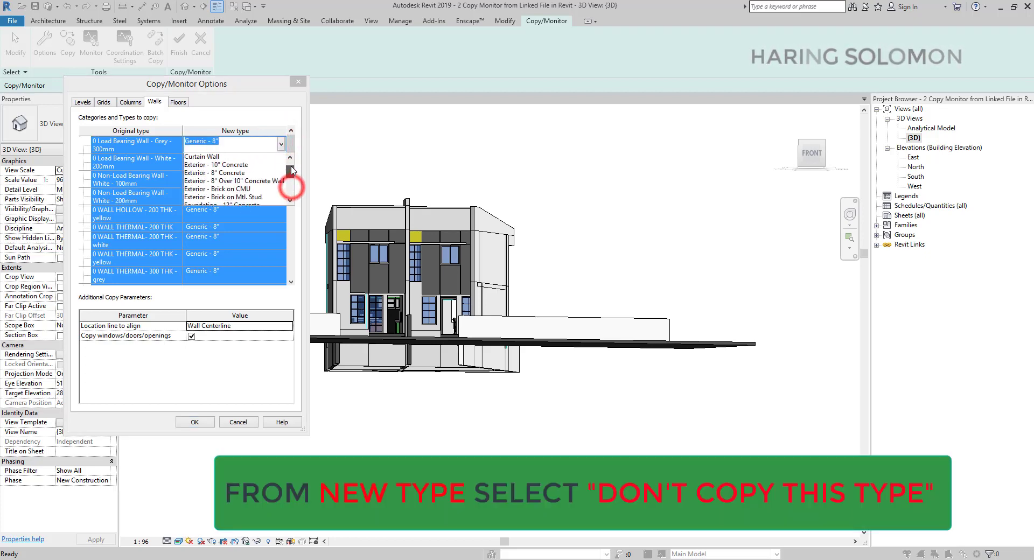
{"action": "left_click", "coordinate": [240, 165]}
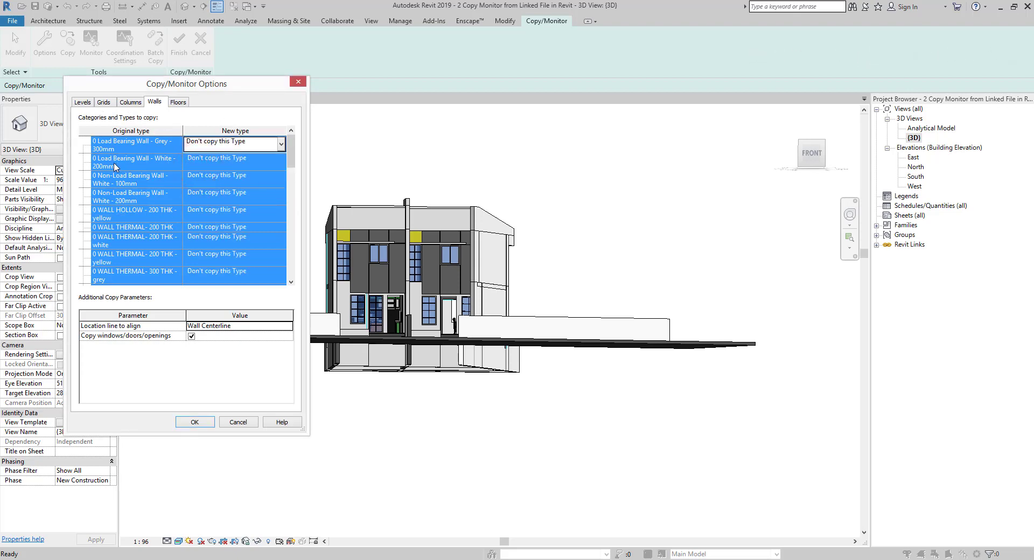
Set 0 Load Bearing Wall - White - 200mm to Copy original Type and accept.
{"action": "left_click", "coordinate": [114, 167]}
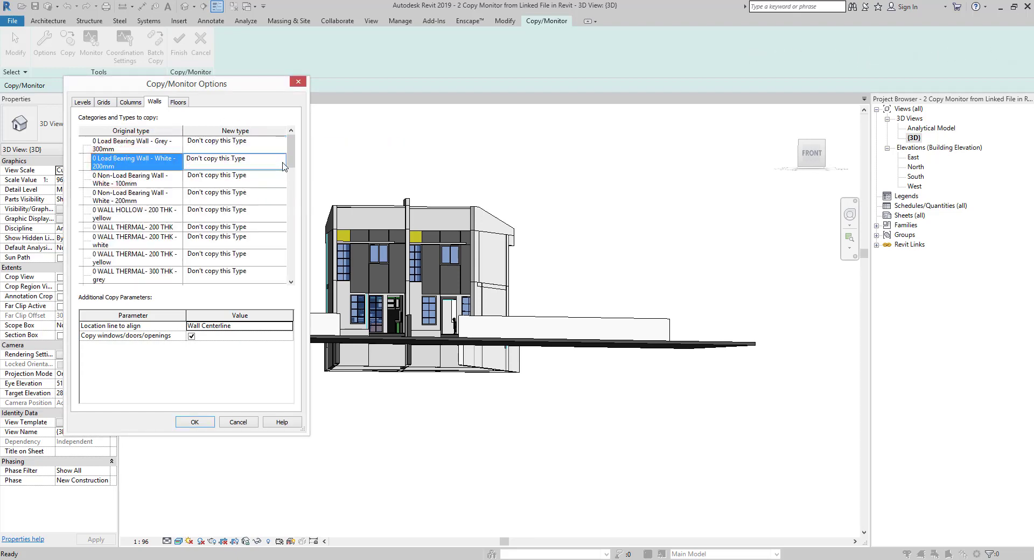
{"action": "left_click", "coordinate": [281, 161]}
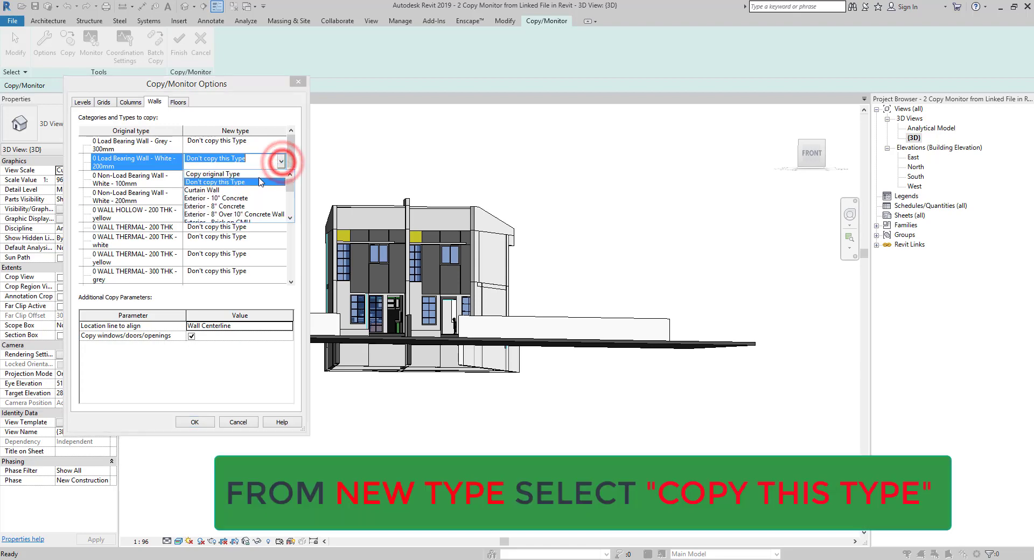
{"action": "left_click", "coordinate": [212, 174]}
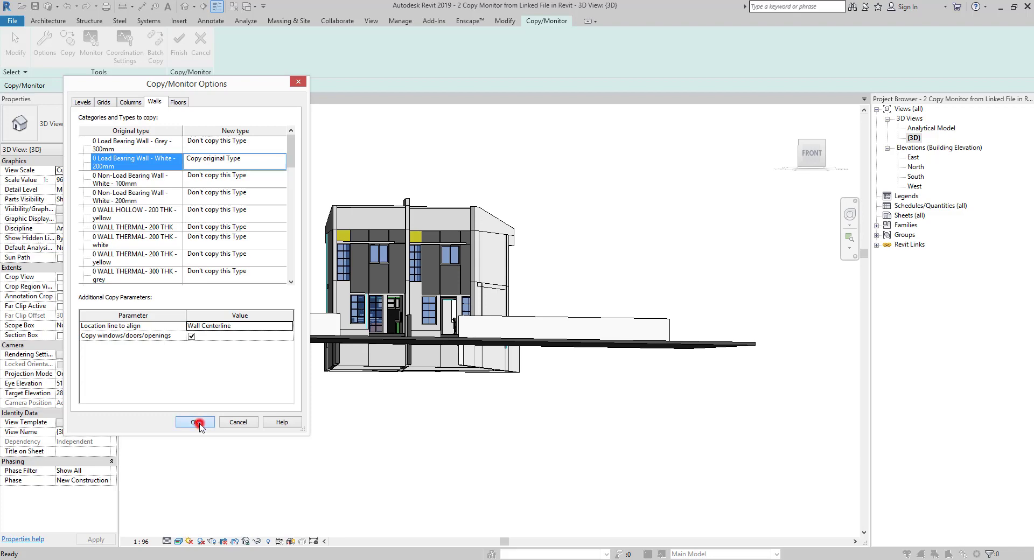
{"action": "left_click", "coordinate": [197, 422]}
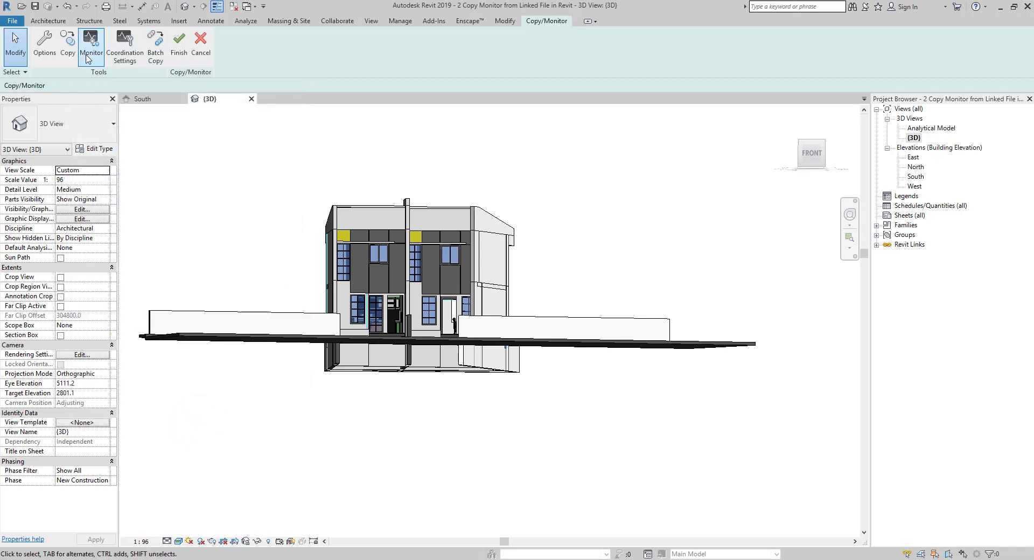
Multi-select the link's foundation walls below the building for copying.
{"action": "left_click", "coordinate": [69, 45]}
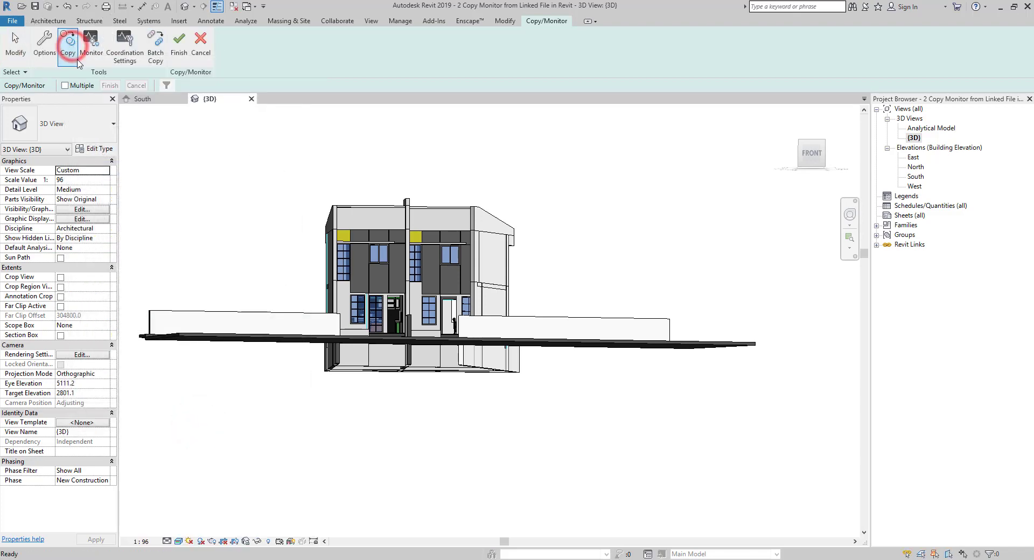
{"action": "left_click", "coordinate": [66, 87]}
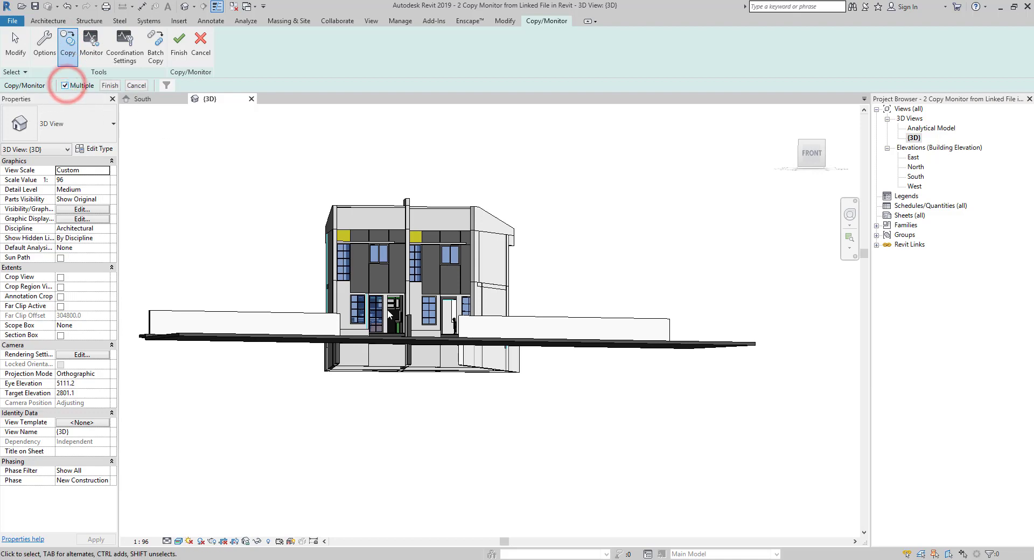
{"action": "middle_click_drag", "start_coordinate": [462, 384], "coordinate": [471, 396], "text": "shift"}
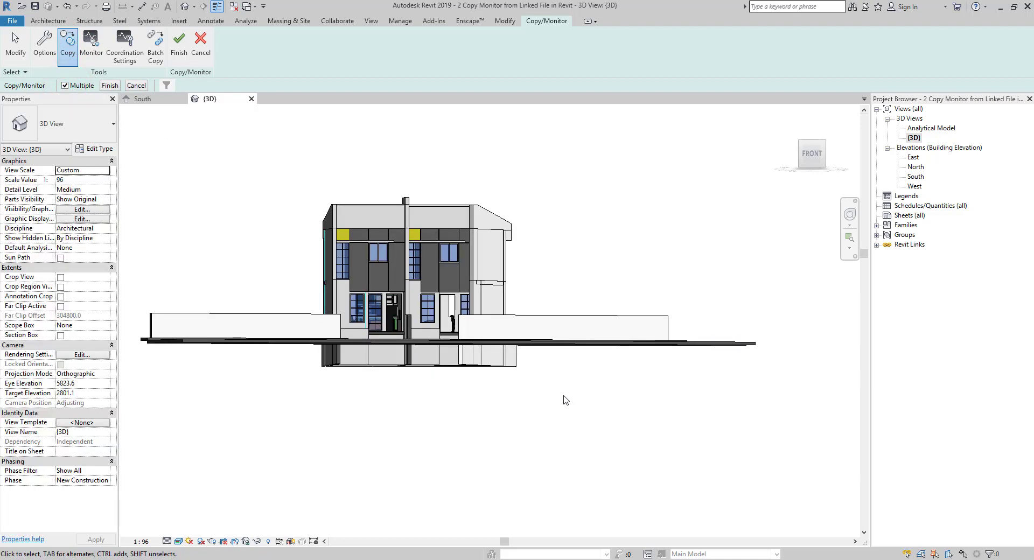
{"action": "left_click_drag", "start_coordinate": [563, 395], "coordinate": [476, 390]}
{"action": "left_click_drag", "start_coordinate": [308, 368], "coordinate": [307, 371]}
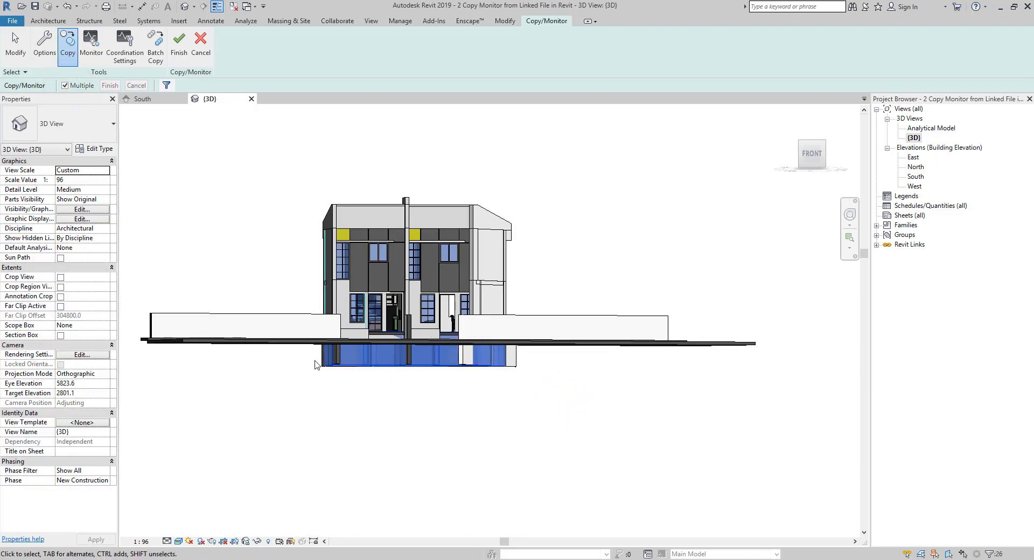
{"action": "mouse_move", "coordinate": [484, 412]}
{"action": "middle_mouse_down", "text": "shift"}
{"action": "mouse_move", "coordinate": [490, 387]}
{"action": "mouse_move", "coordinate": [546, 388]}
{"action": "mouse_move", "coordinate": [597, 426]}
{"action": "mouse_move", "coordinate": [355, 386]}
{"action": "middle_mouse_up", "text": "shift"}
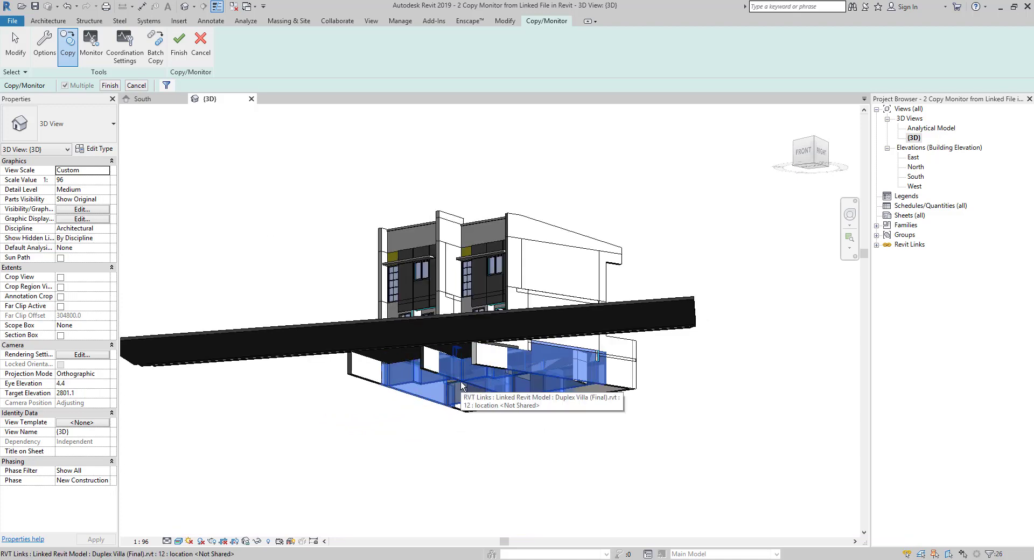
Orbit to check the selected walls, then finish the copy and the Copy/Monitor session.
{"action": "mouse_move", "coordinate": [705, 447]}
{"action": "middle_mouse_down", "text": "shift"}
{"action": "mouse_move", "coordinate": [594, 403]}
{"action": "mouse_move", "coordinate": [652, 392]}
{"action": "mouse_move", "coordinate": [441, 376]}
{"action": "mouse_move", "coordinate": [316, 404]}
{"action": "middle_mouse_up", "text": "shift"}
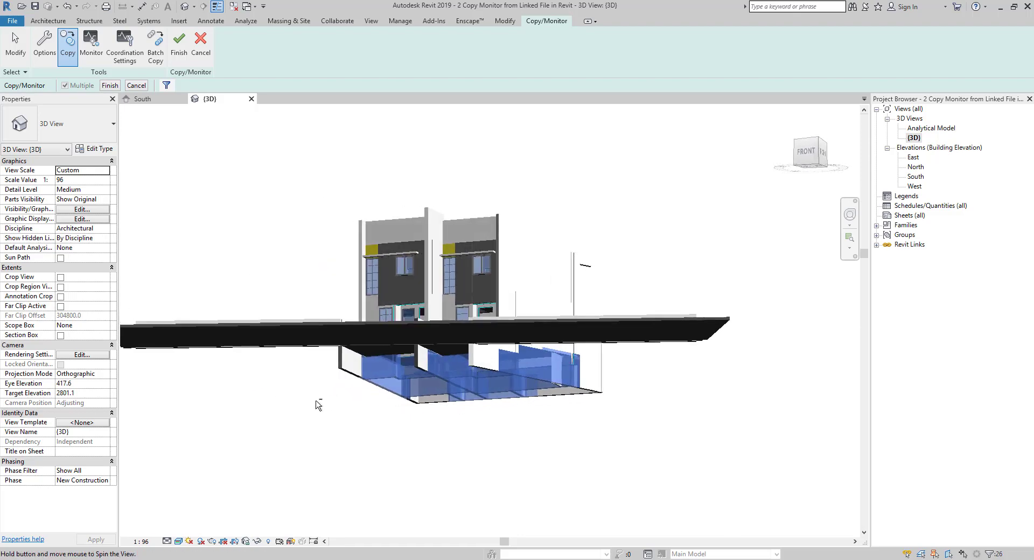
{"action": "middle_click_drag", "start_coordinate": [429, 383], "coordinate": [426, 371], "text": "shift"}
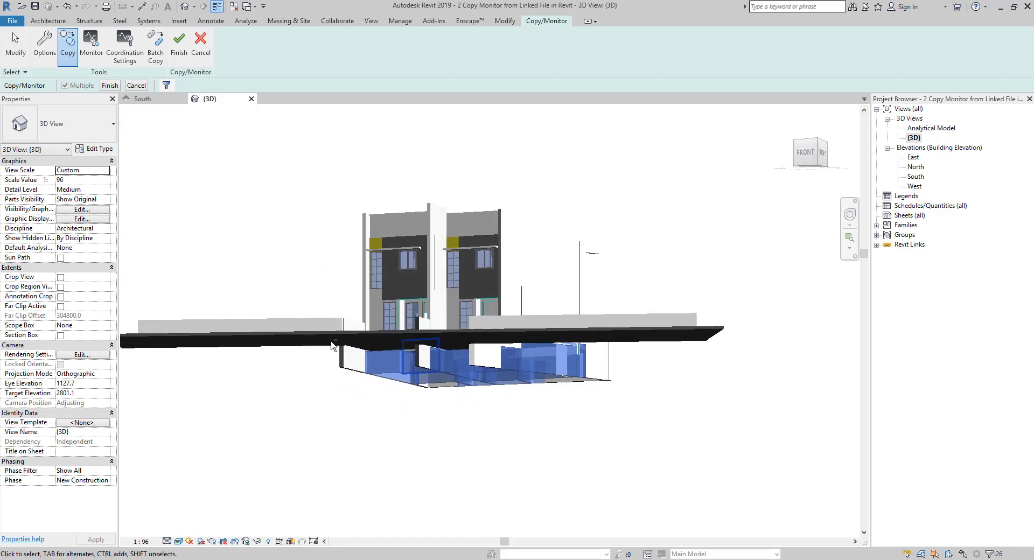
{"action": "left_click", "coordinate": [109, 86]}
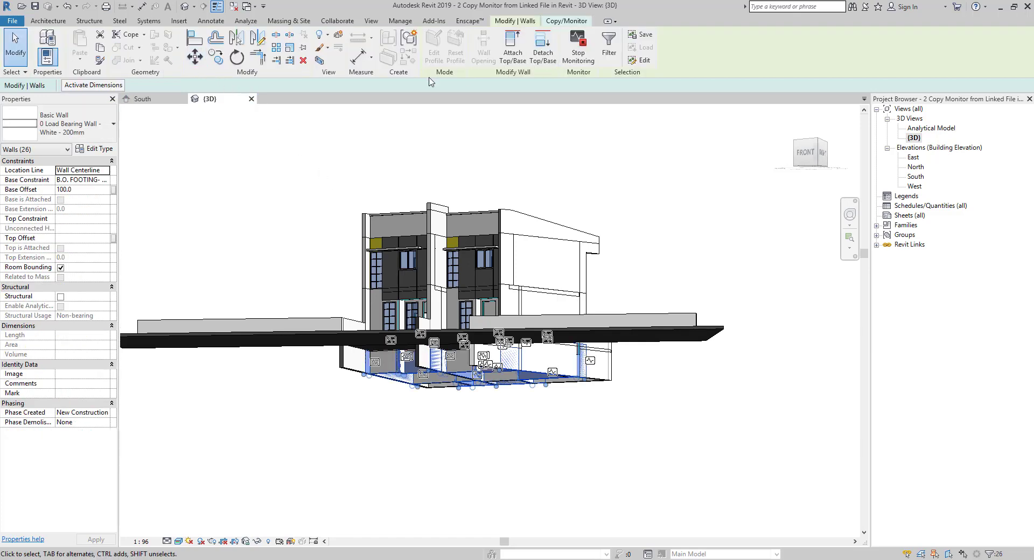
{"action": "left_click", "coordinate": [572, 24]}
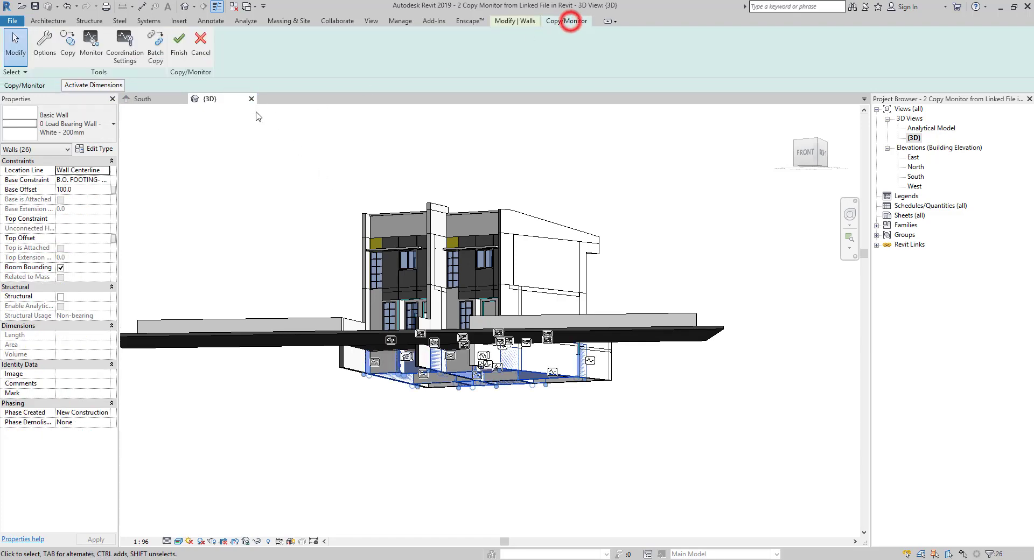
{"action": "left_click", "coordinate": [180, 46]}
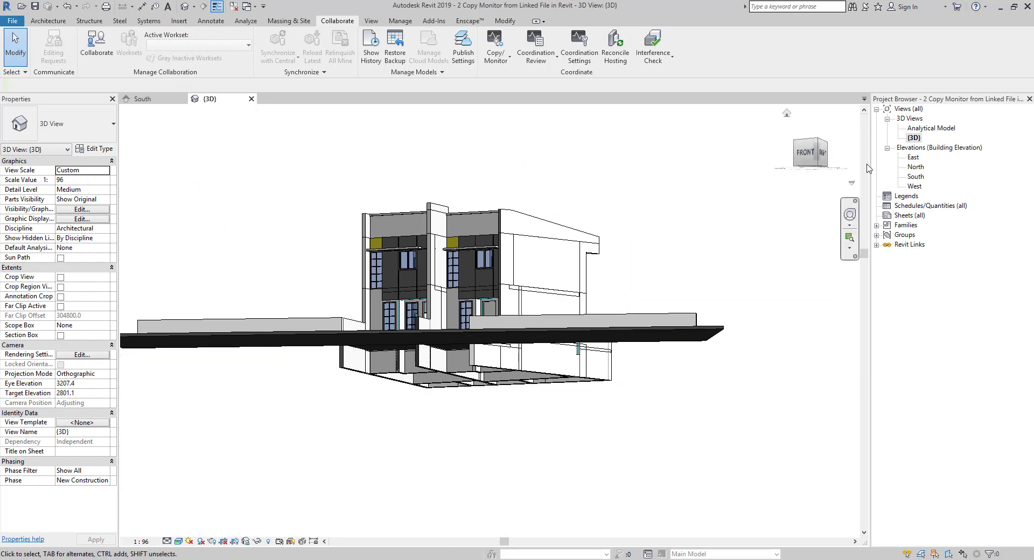
Set a front ViewCube view, open the South elevation, and select the levels with the link.
{"action": "left_click", "coordinate": [806, 153]}
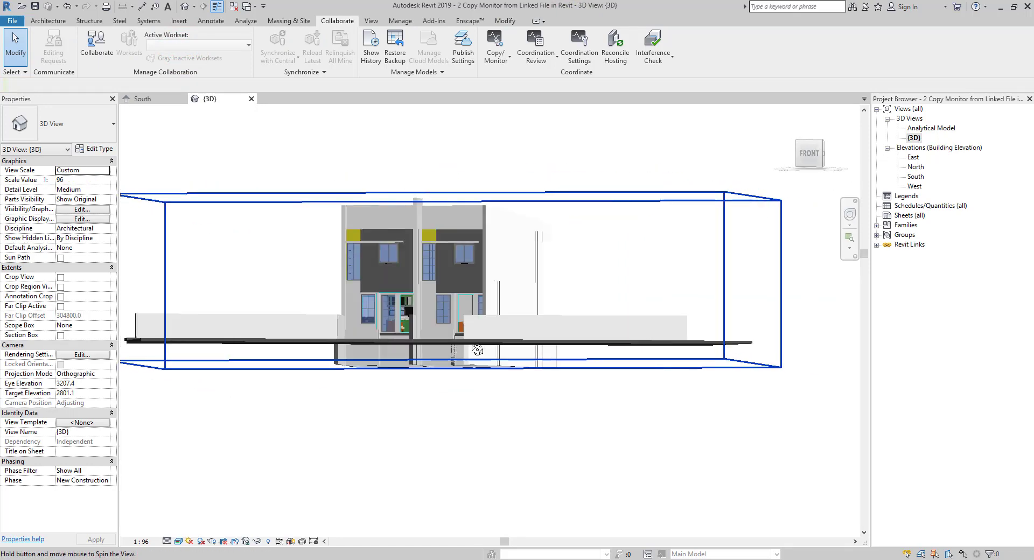
{"action": "left_click", "coordinate": [161, 100]}
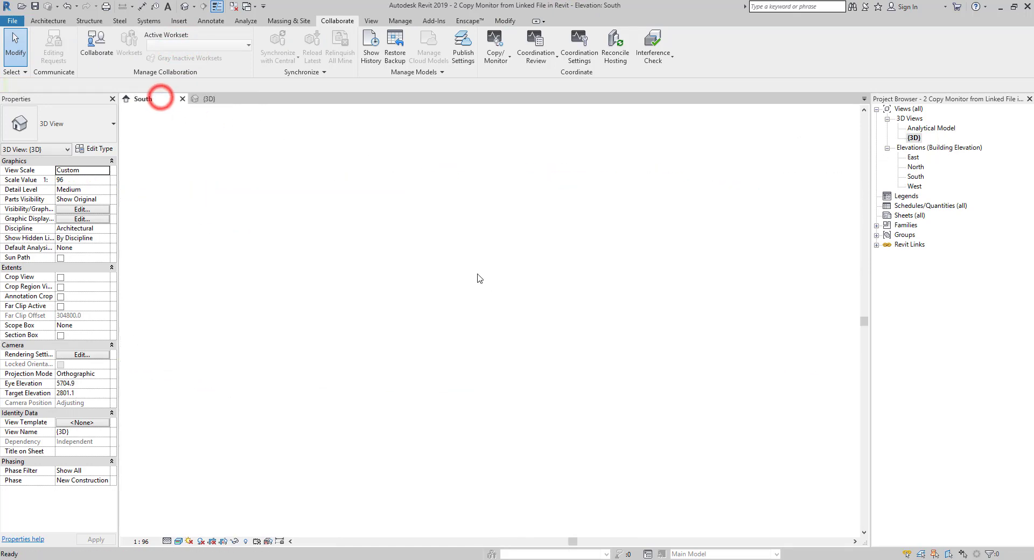
{"action": "scroll", "coordinate": [573, 317], "scroll_direction": "right", "scroll_amount": 2, "text": "shift"}
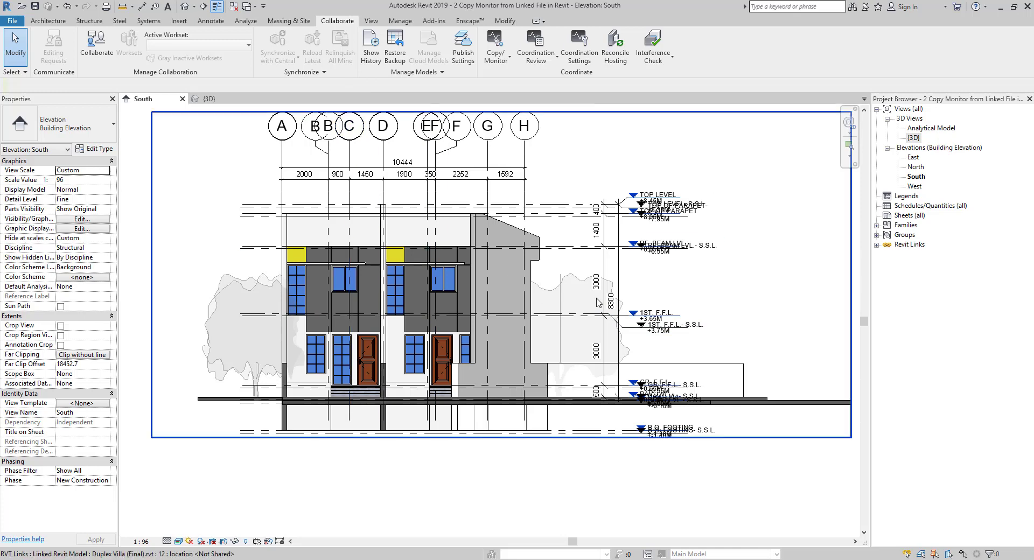
{"action": "left_click", "coordinate": [741, 154]}
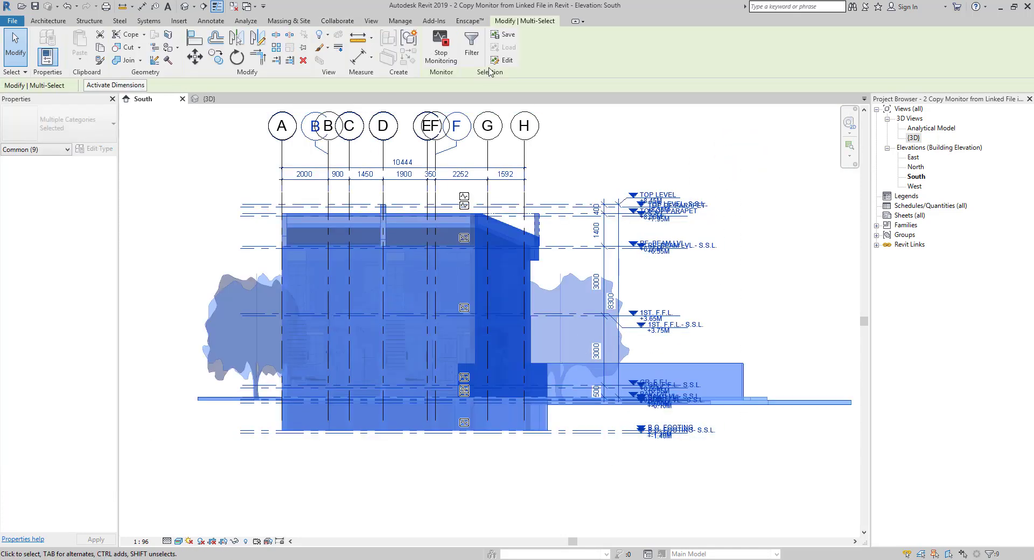
Filter out RVT Links so only the eight levels stay selected.
{"action": "left_click", "coordinate": [473, 52]}
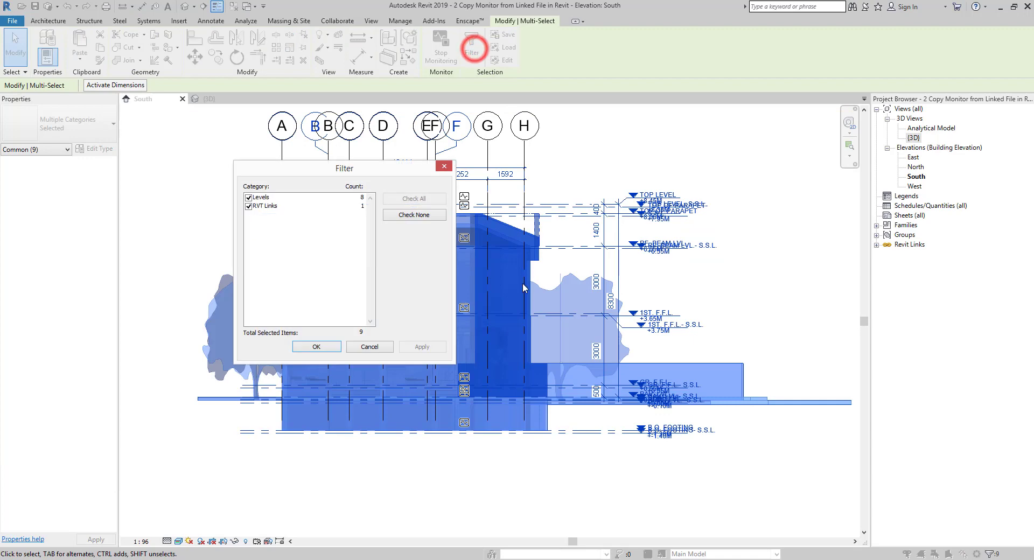
{"action": "left_click", "coordinate": [249, 207]}
{"action": "left_click", "coordinate": [324, 346]}
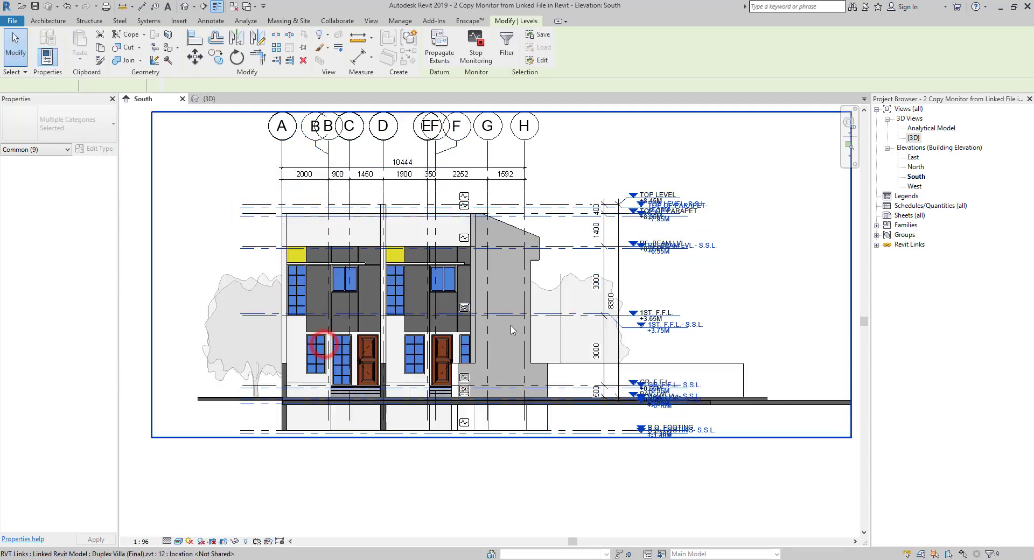
Create Structural Plan views for all eight selected levels.
{"action": "left_click", "coordinate": [372, 22]}
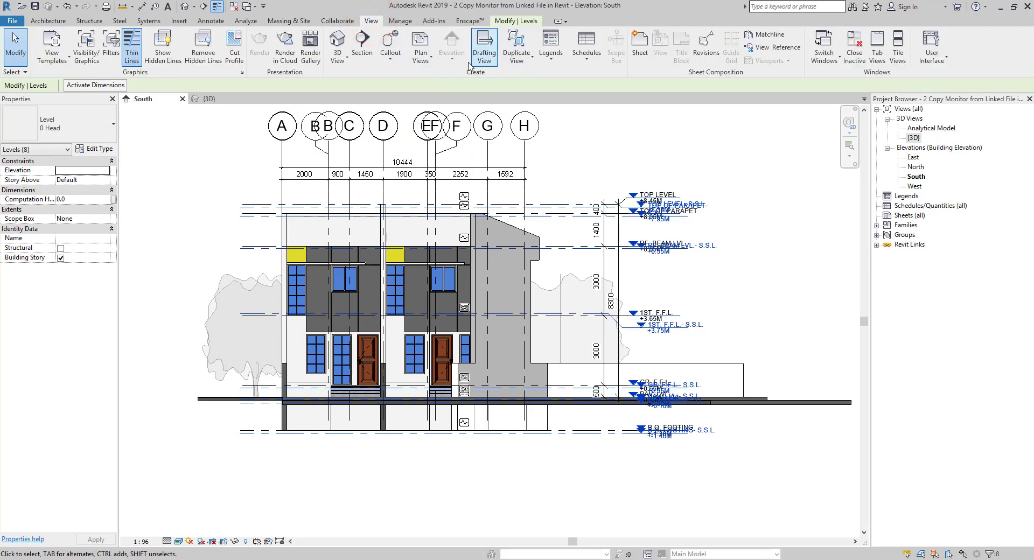
{"action": "left_click", "coordinate": [427, 64]}
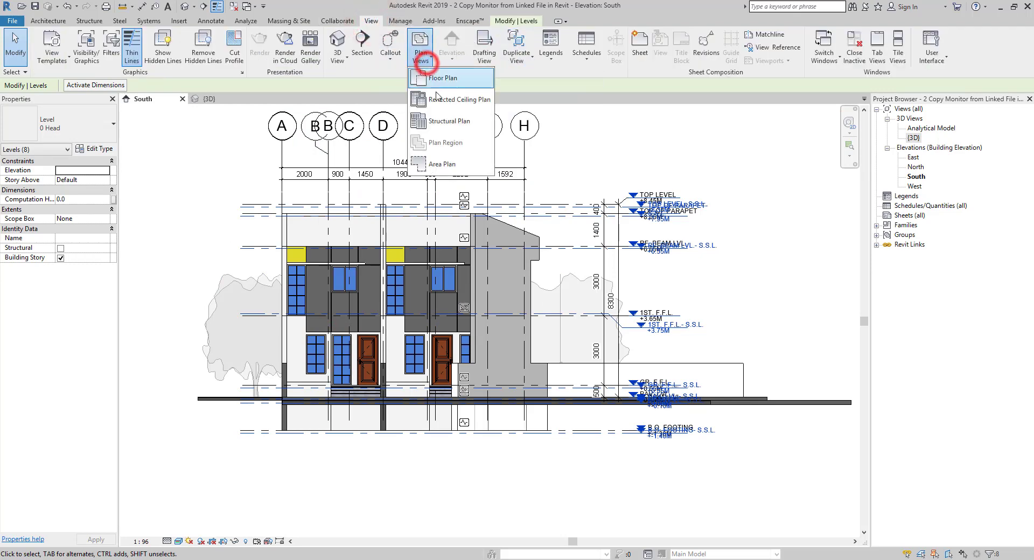
{"action": "left_click", "coordinate": [439, 123]}
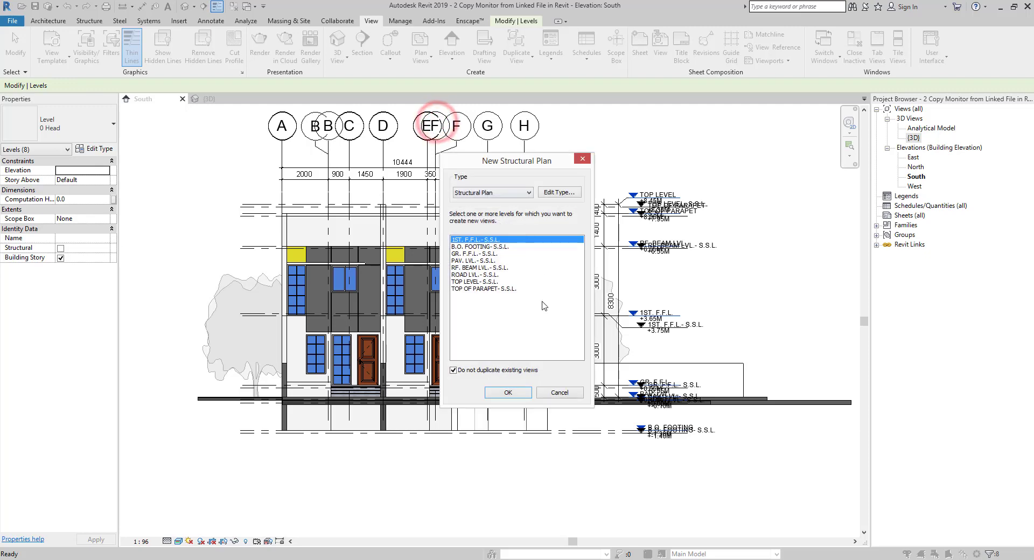
{"action": "left_click", "coordinate": [476, 291], "text": "shift"}
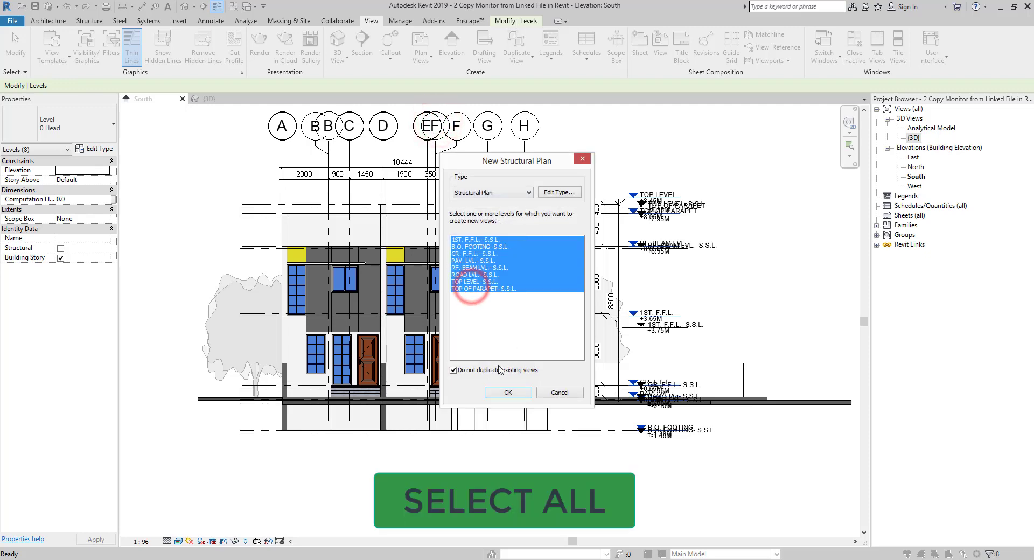
{"action": "left_click", "coordinate": [509, 396]}
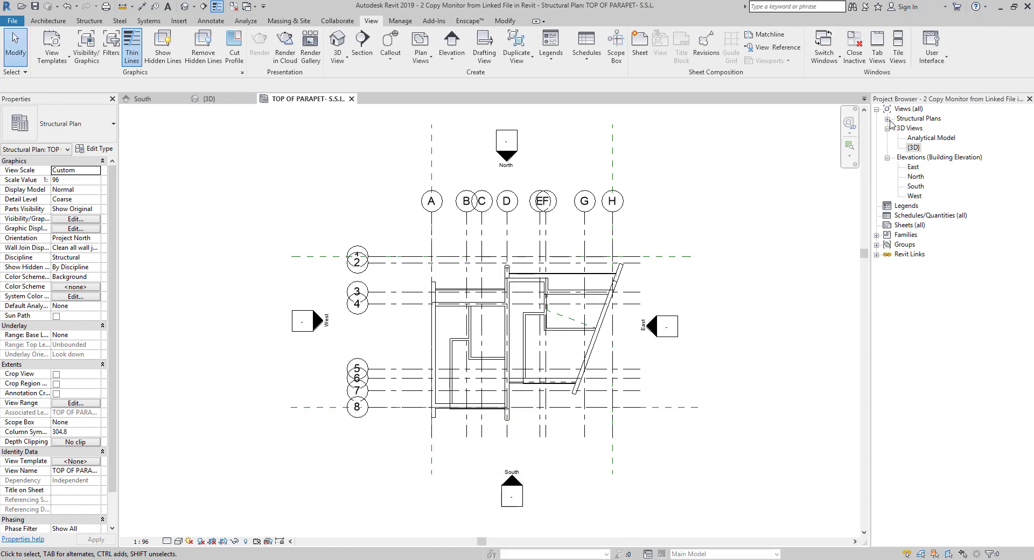
Open the TOP OF PARAPET- S.S.L. plan and display the Duplex Villa link By linked view.
{"action": "left_click", "coordinate": [888, 119]}
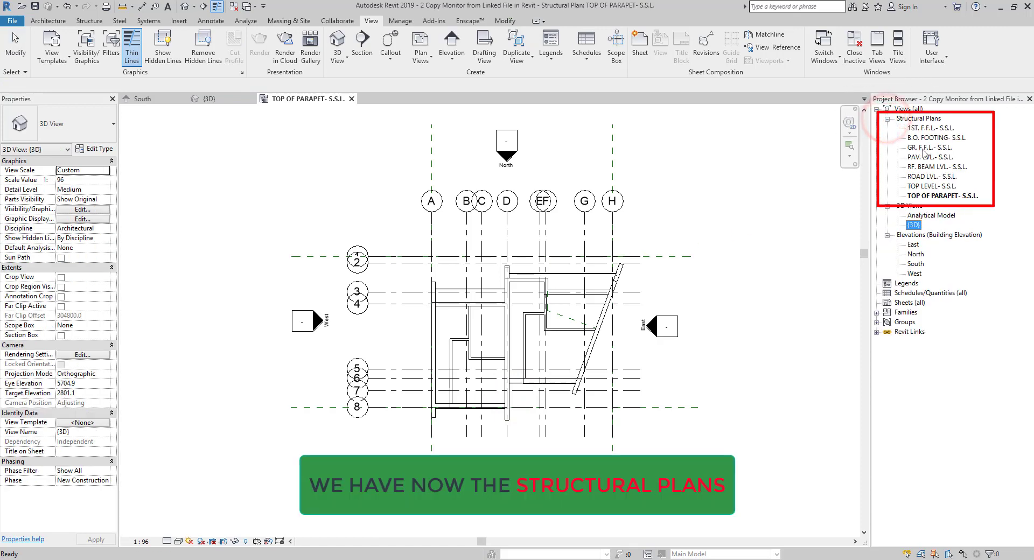
{"action": "left_click", "coordinate": [625, 296]}
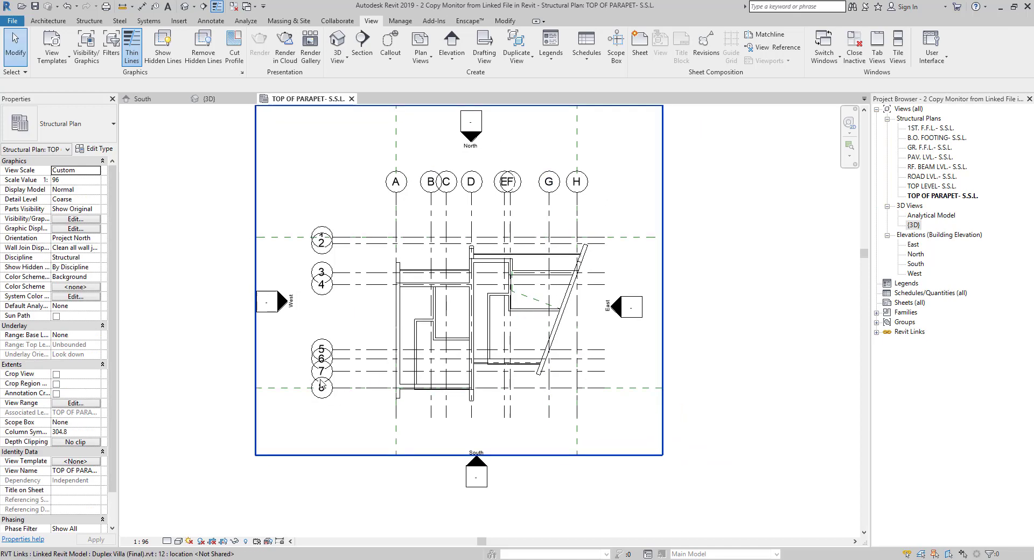
{"action": "key", "text": "g"}
{"action": "left_click", "coordinate": [476, 172]}
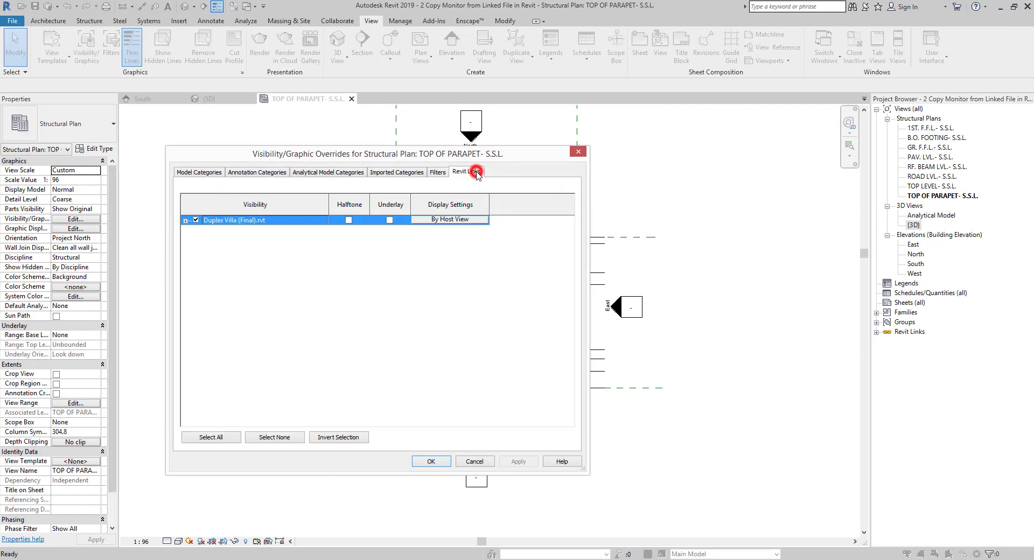
{"action": "left_click", "coordinate": [440, 220]}
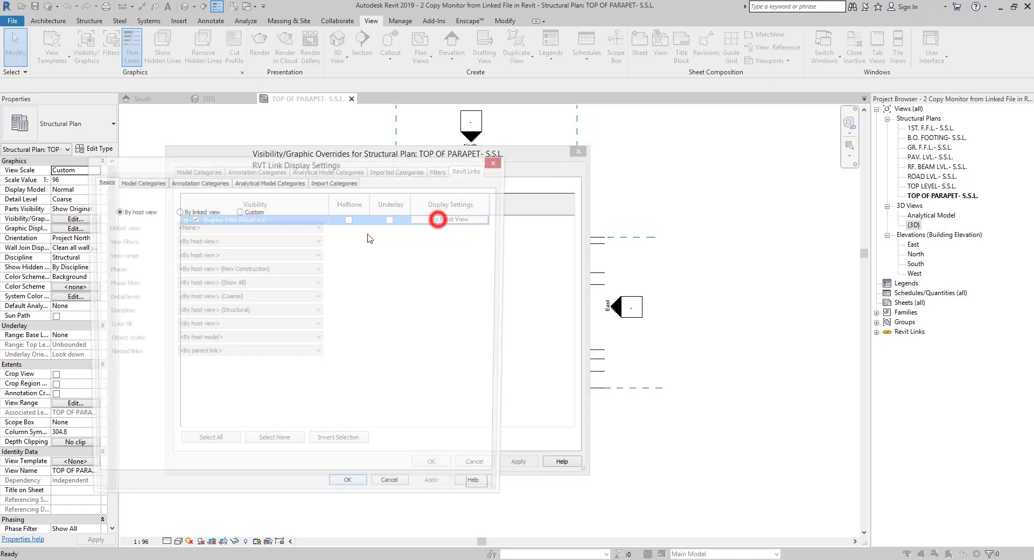
{"action": "left_click", "coordinate": [181, 212]}
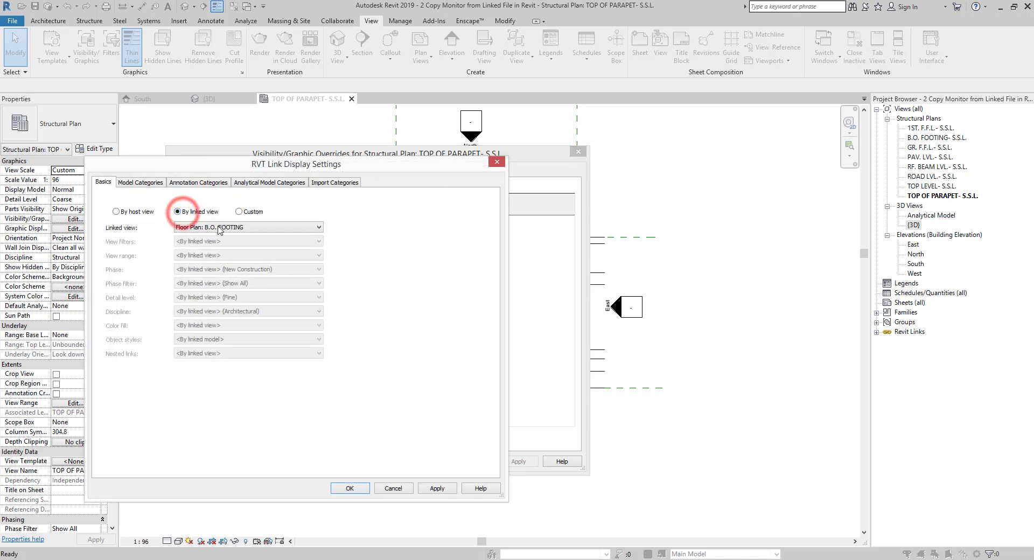
{"action": "left_click", "coordinate": [431, 462]}
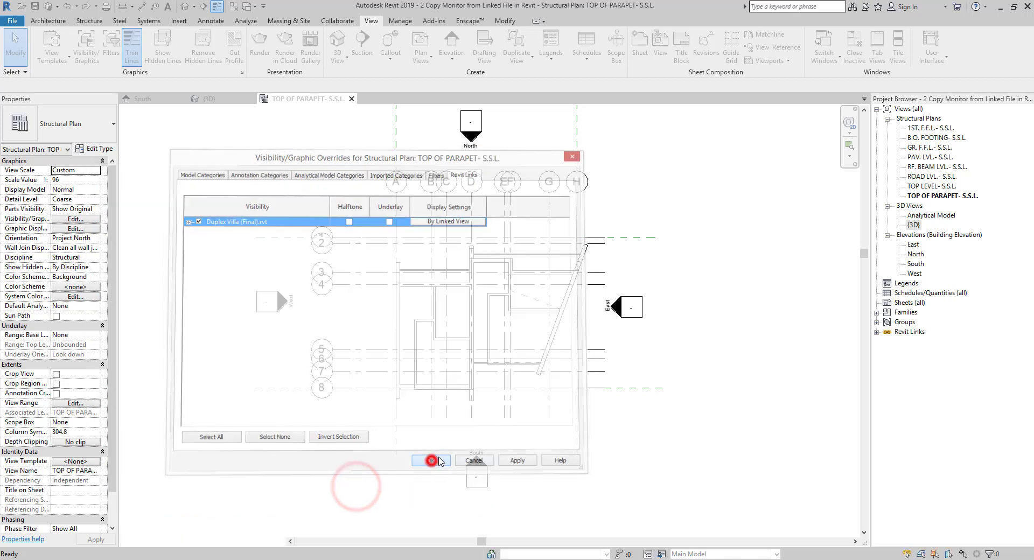
Zoom in and select the linked wall along grid 3, then clear the selection.
{"action": "scroll", "coordinate": [501, 302], "scroll_direction": "up", "scroll_amount": 1}
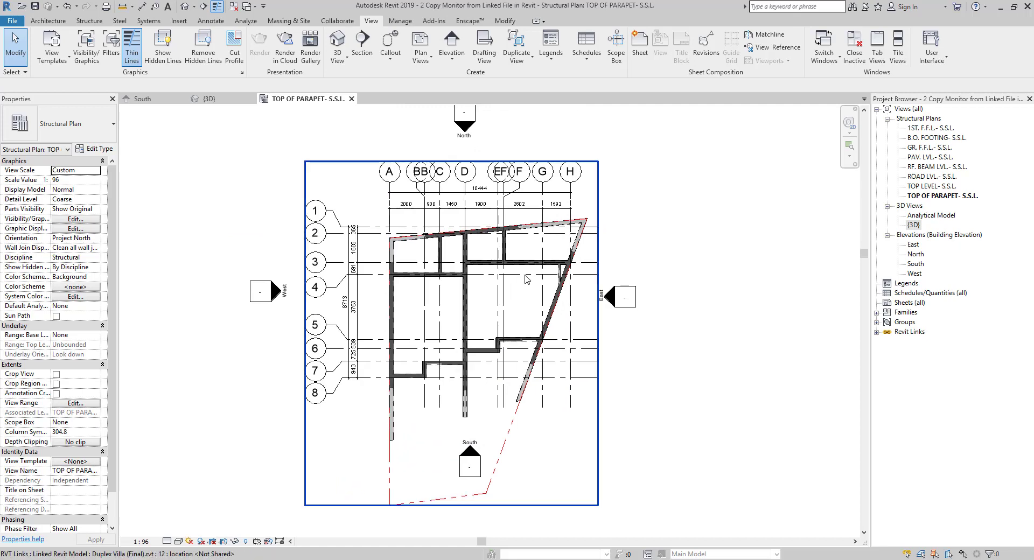
{"action": "scroll", "coordinate": [477, 271], "scroll_direction": "up", "scroll_amount": 1}
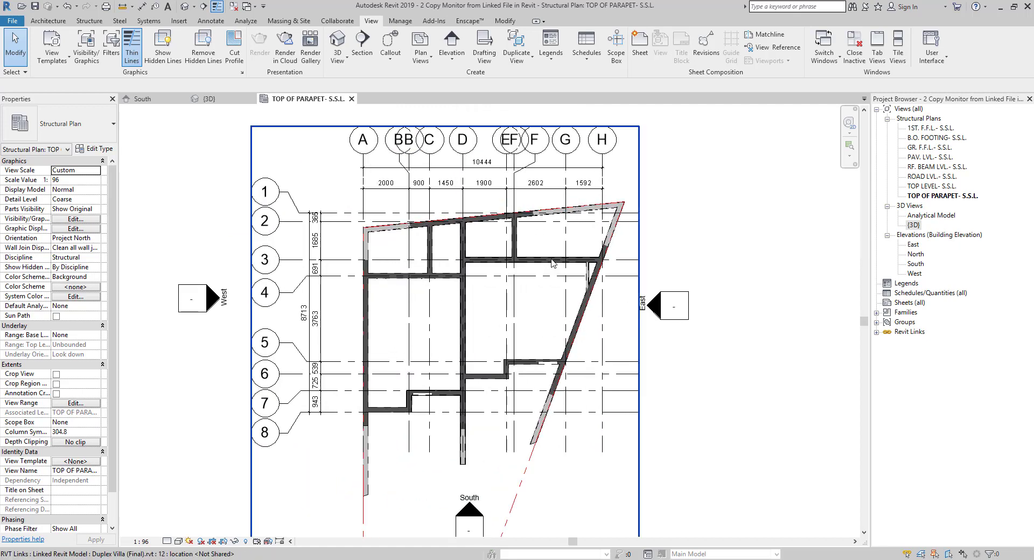
{"action": "left_click", "coordinate": [550, 265]}
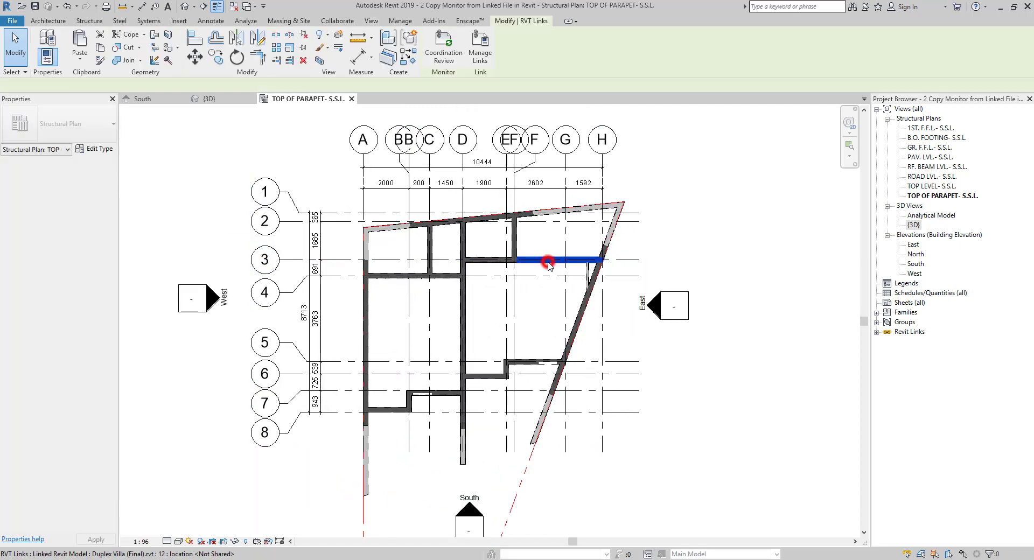
{"action": "key", "text": "Escape"}
Hide Duplex Villa (Final).rvt in the plan, undo to restore it, and go to {3D}.
{"action": "key", "text": "v"}
{"action": "key", "text": "v"}
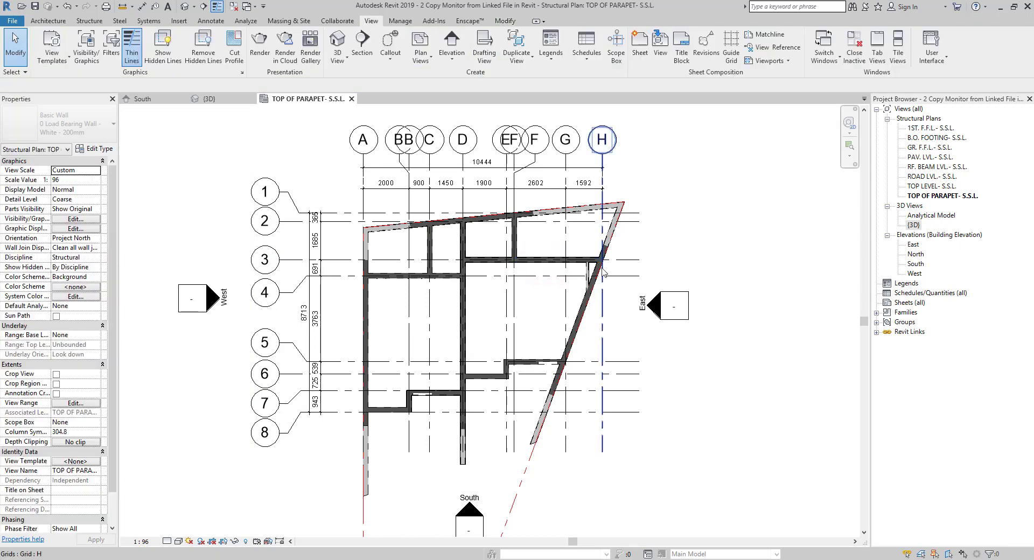
{"action": "key", "text": "v"}
{"action": "key", "text": "v"}
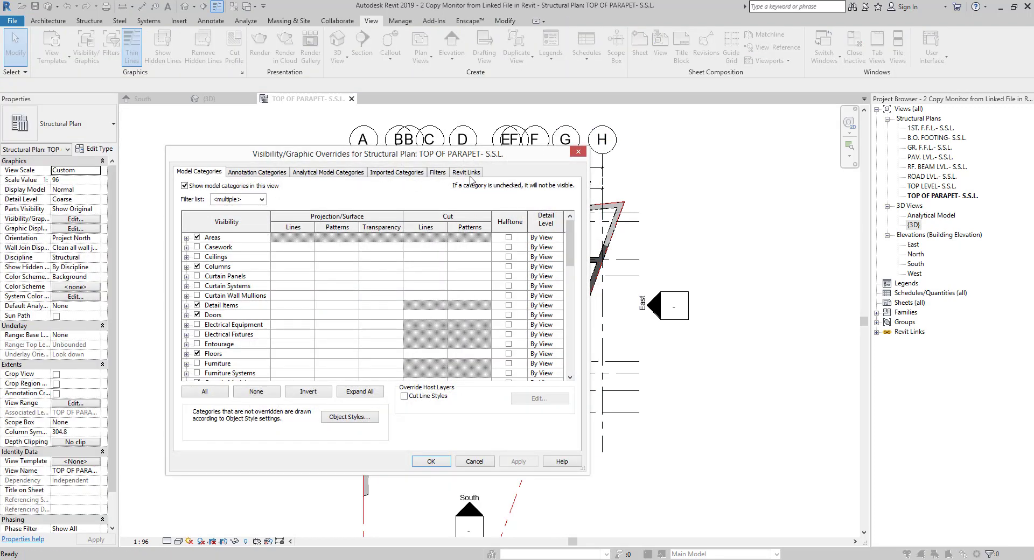
{"action": "left_click", "coordinate": [468, 172]}
{"action": "left_click", "coordinate": [195, 220]}
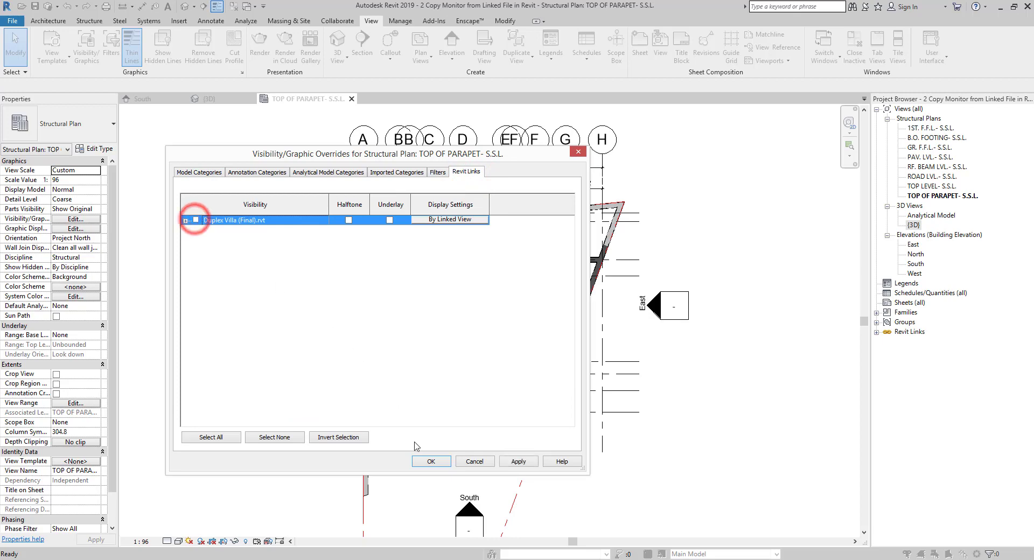
{"action": "left_click", "coordinate": [429, 461]}
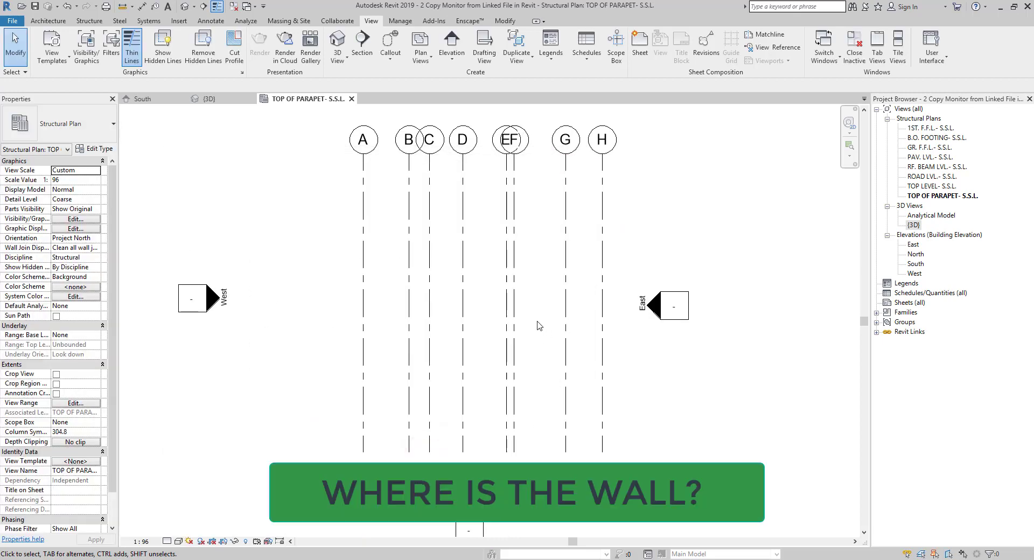
{"action": "key", "text": "ctrl+z"}
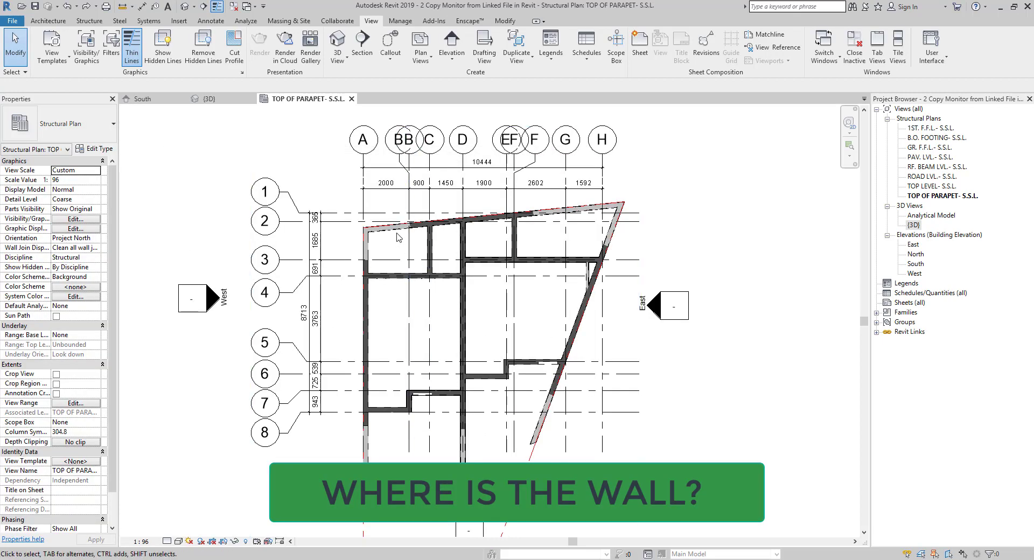
{"action": "left_click", "coordinate": [210, 98]}
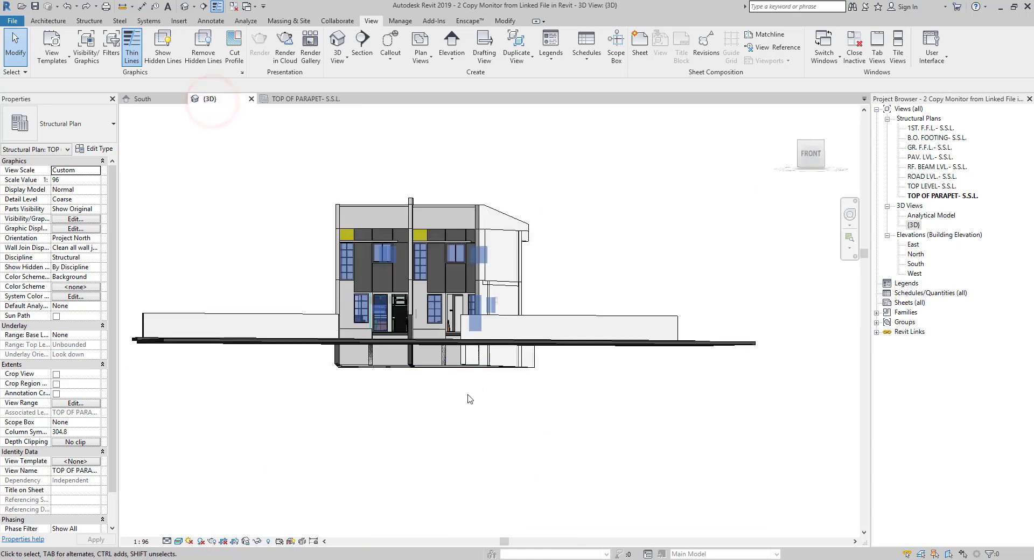
Orbit below the 3D model and inspect a wall beneath the building.
{"action": "mouse_move", "coordinate": [489, 353]}
{"action": "middle_mouse_down", "text": "shift"}
{"action": "mouse_move", "coordinate": [467, 335]}
{"action": "mouse_move", "coordinate": [447, 390]}
{"action": "middle_mouse_up", "text": "shift"}
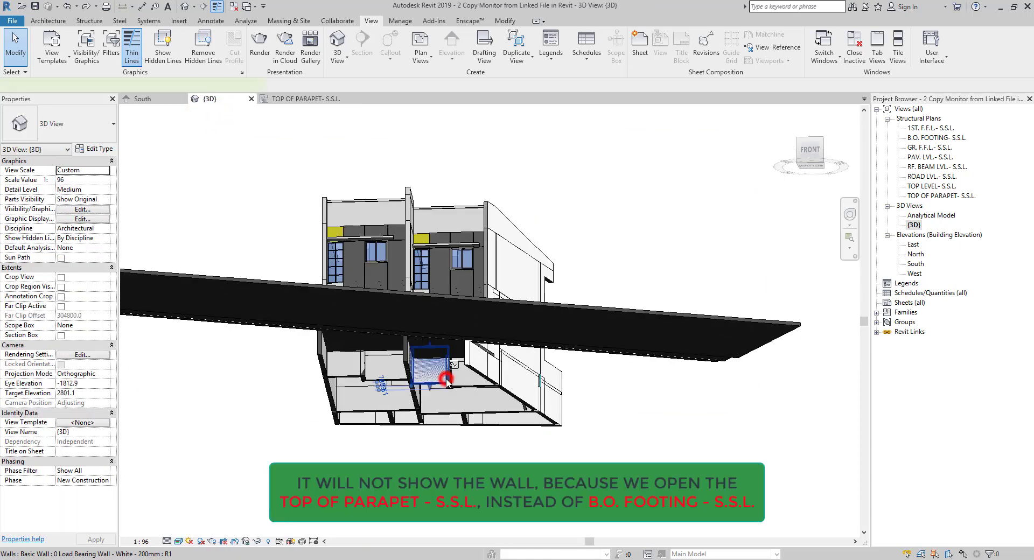
{"action": "left_click", "coordinate": [447, 380]}
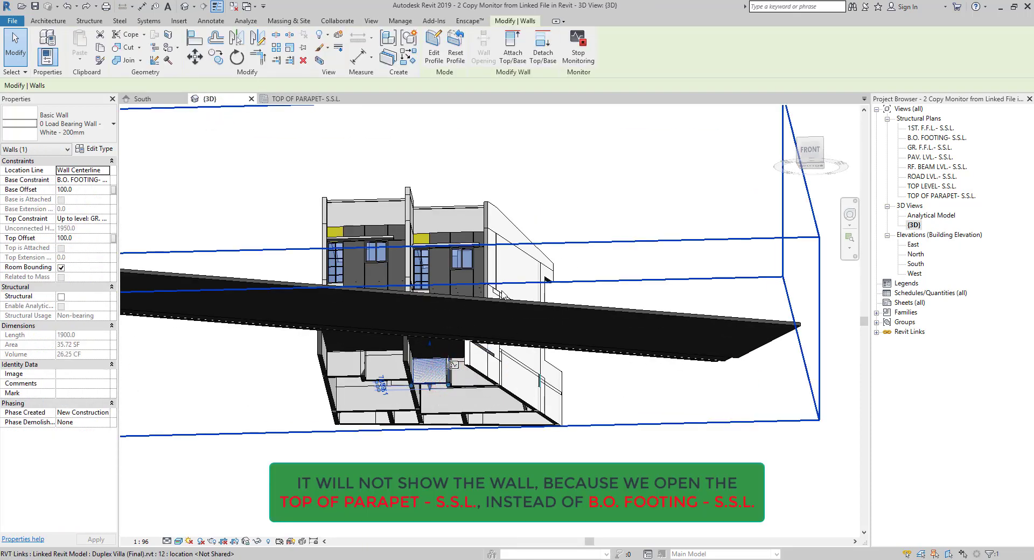
{"action": "key", "text": "Escape"}
{"action": "mouse_move", "coordinate": [514, 231]}
{"action": "middle_mouse_down", "text": "shift"}
{"action": "mouse_move", "coordinate": [526, 277]}
{"action": "mouse_move", "coordinate": [525, 238]}
{"action": "middle_mouse_up", "text": "shift"}
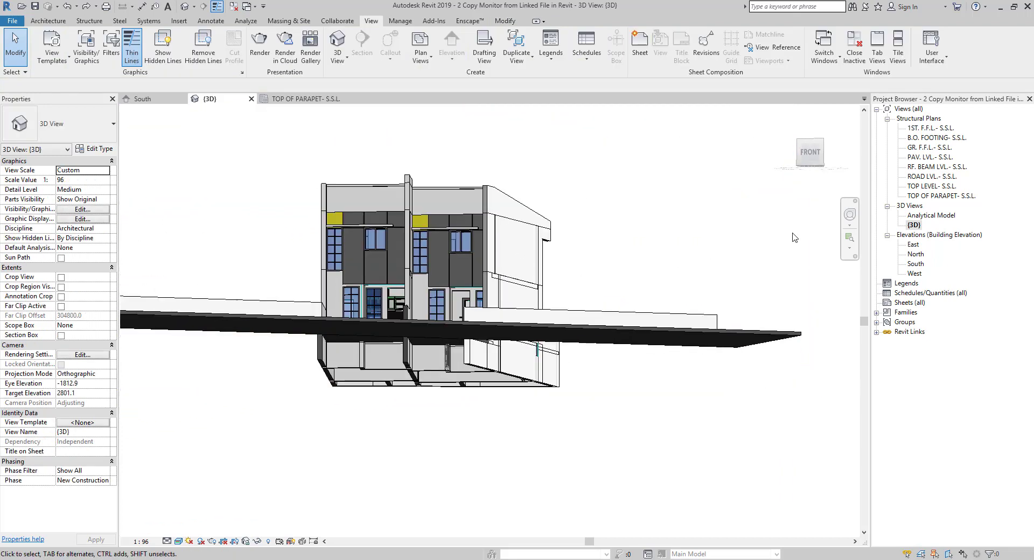
Open the B.O. FOOTING- S.S.L. plan and set its Discipline to Architectural.
{"action": "double_click", "coordinate": [928, 139]}
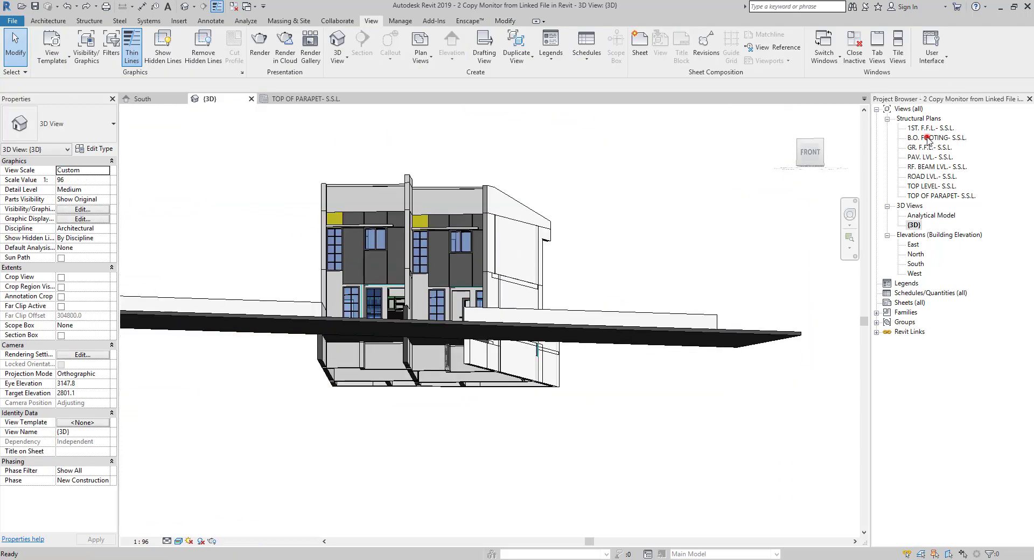
{"action": "middle_click_drag", "start_coordinate": [505, 224], "coordinate": [456, 219]}
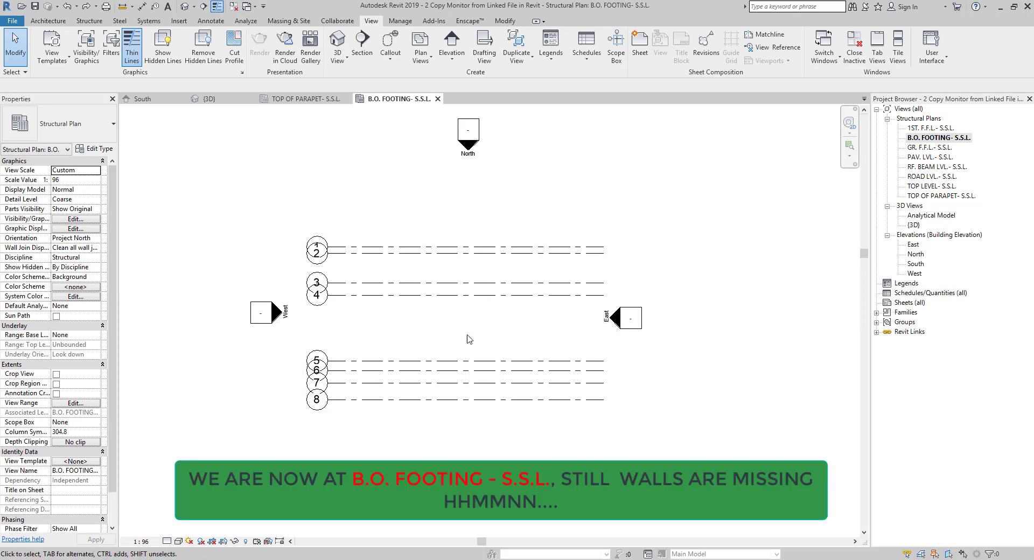
{"action": "middle_click_drag", "start_coordinate": [468, 338], "coordinate": [469, 339]}
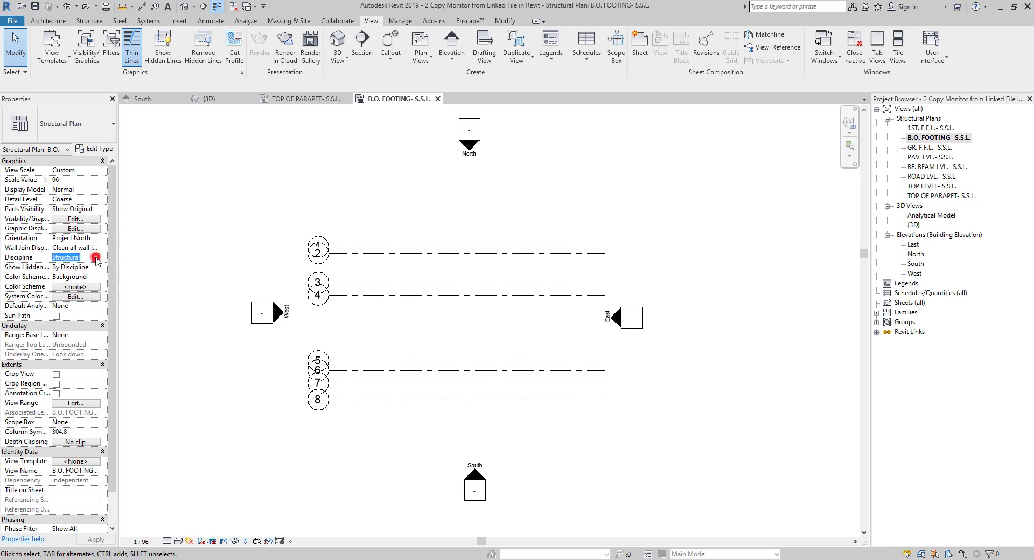
{"action": "left_click", "coordinate": [96, 260]}
{"action": "left_click", "coordinate": [70, 266]}
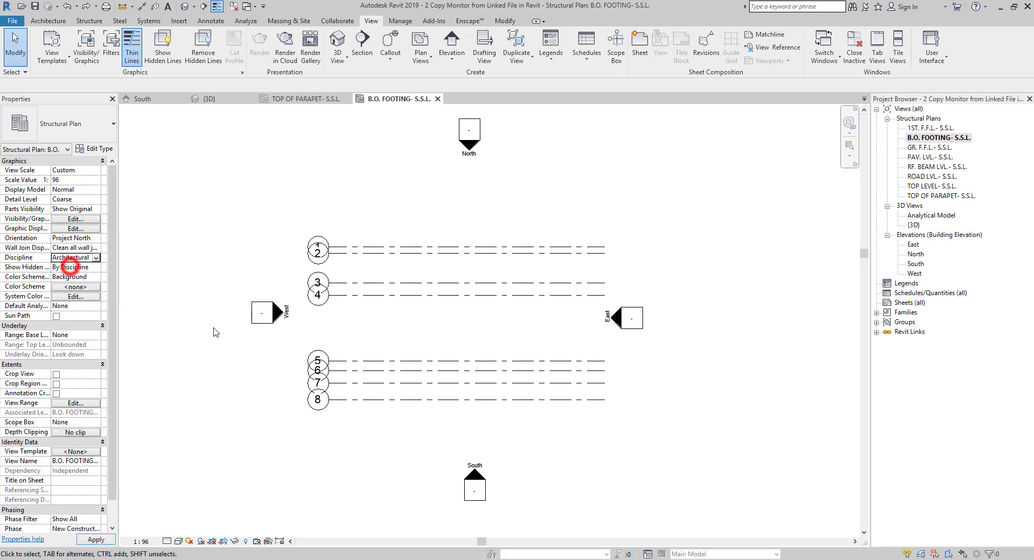
{"action": "middle_click_drag", "start_coordinate": [440, 383], "coordinate": [437, 353]}
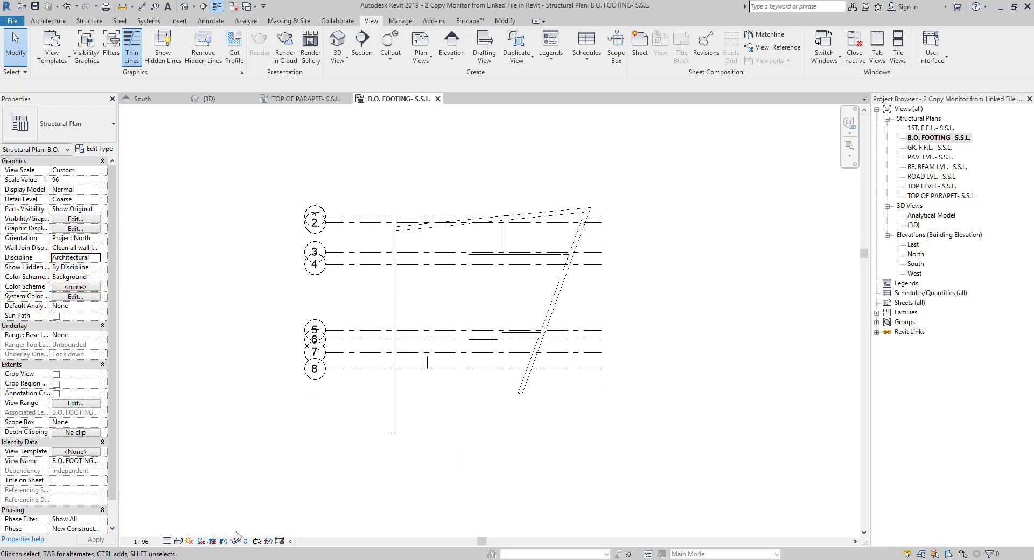
Set the Duplex Villa link's Display Settings to By linked view in the plan.
{"action": "key", "text": "v"}
{"action": "key", "text": "v"}
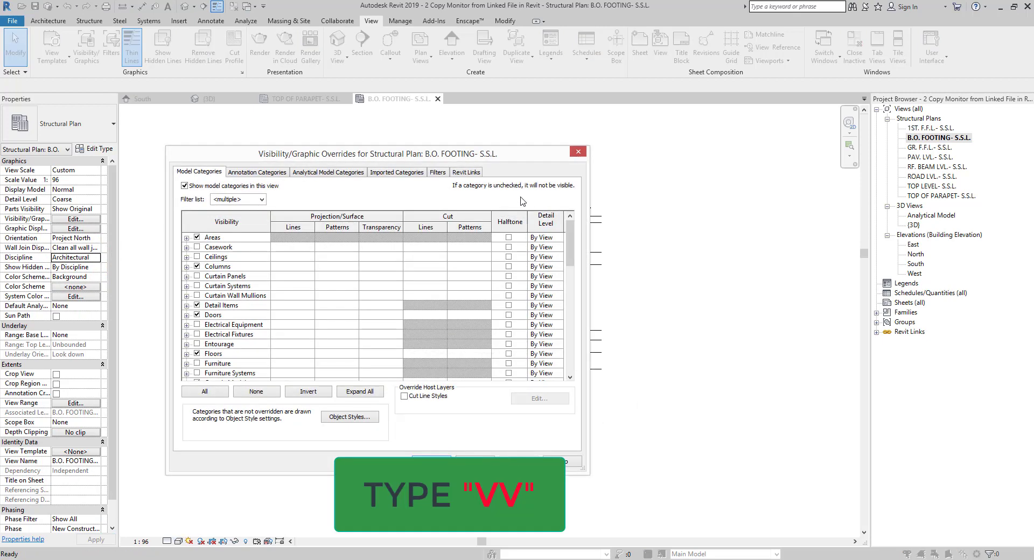
{"action": "left_click", "coordinate": [466, 172]}
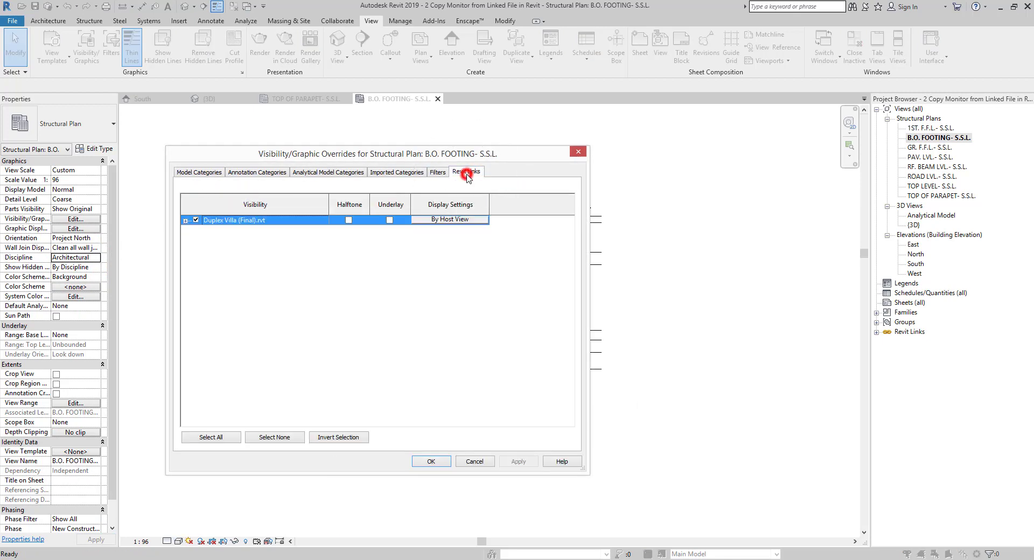
{"action": "left_click", "coordinate": [448, 218]}
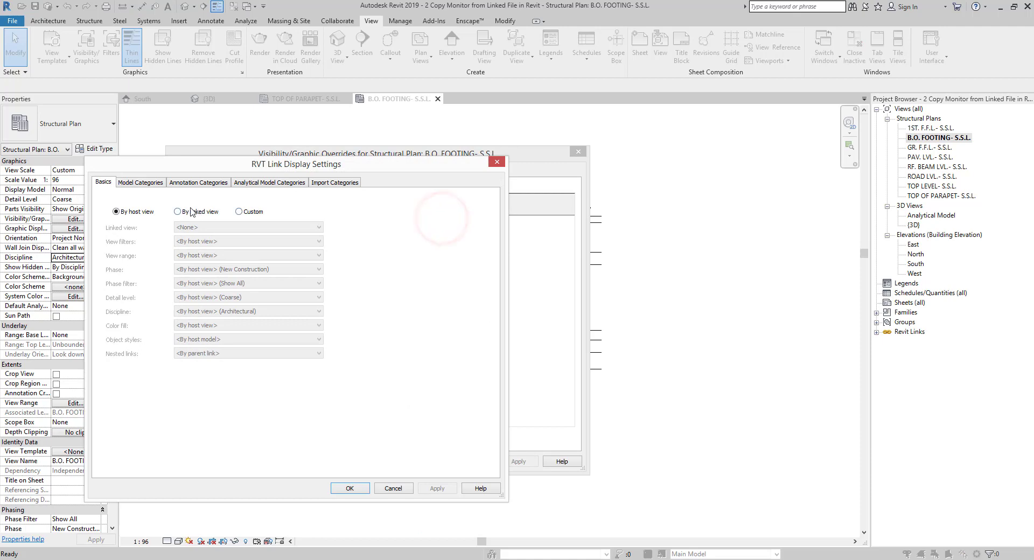
{"action": "left_click", "coordinate": [178, 212]}
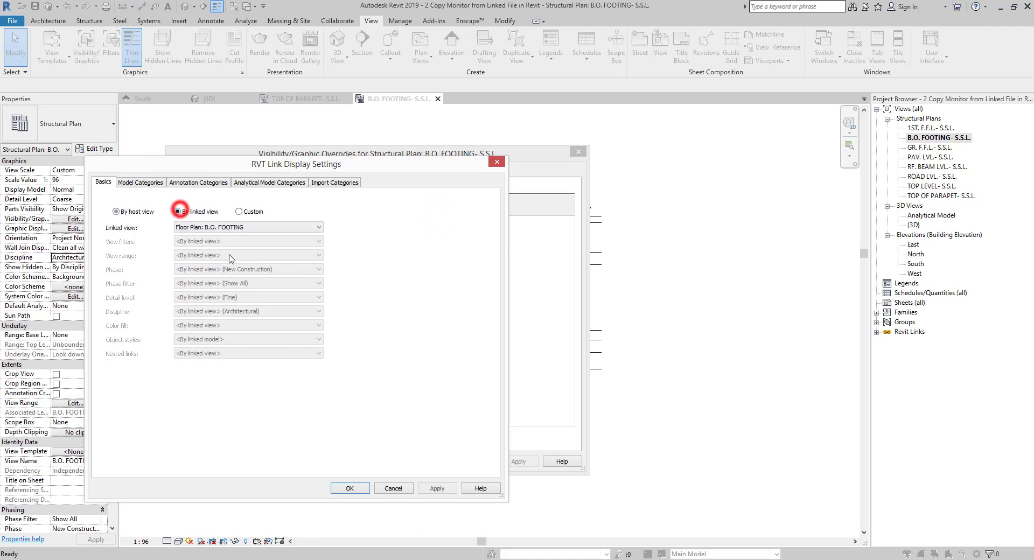
{"action": "left_click", "coordinate": [349, 488]}
{"action": "left_click", "coordinate": [425, 462]}
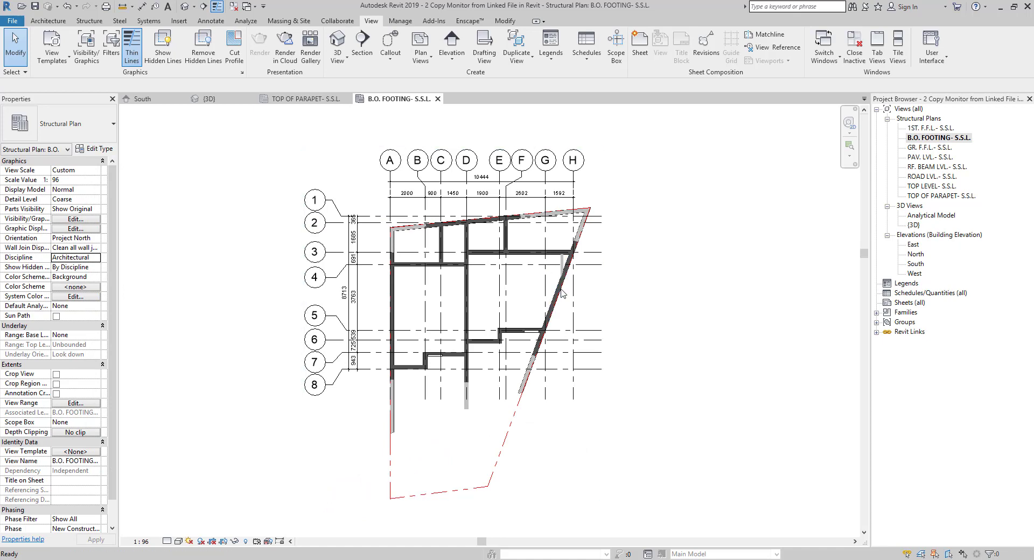
Uncheck Duplex Villa (Final).rvt in Visibility/Graphic Overrides to hide the link.
{"action": "key", "text": "v"}
{"action": "key", "text": "v"}
{"action": "left_click", "coordinate": [466, 173]}
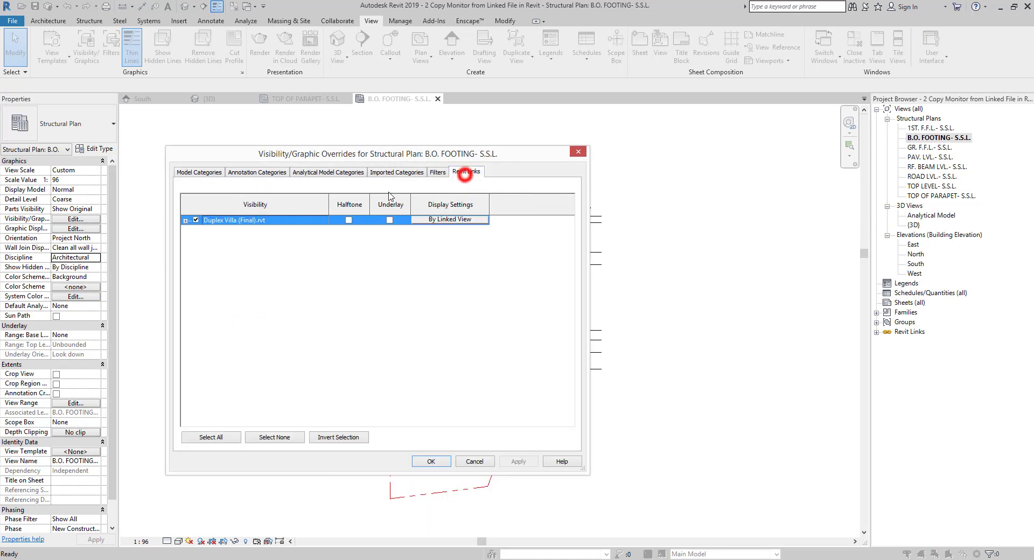
{"action": "left_click", "coordinate": [197, 219]}
{"action": "left_click", "coordinate": [431, 462]}
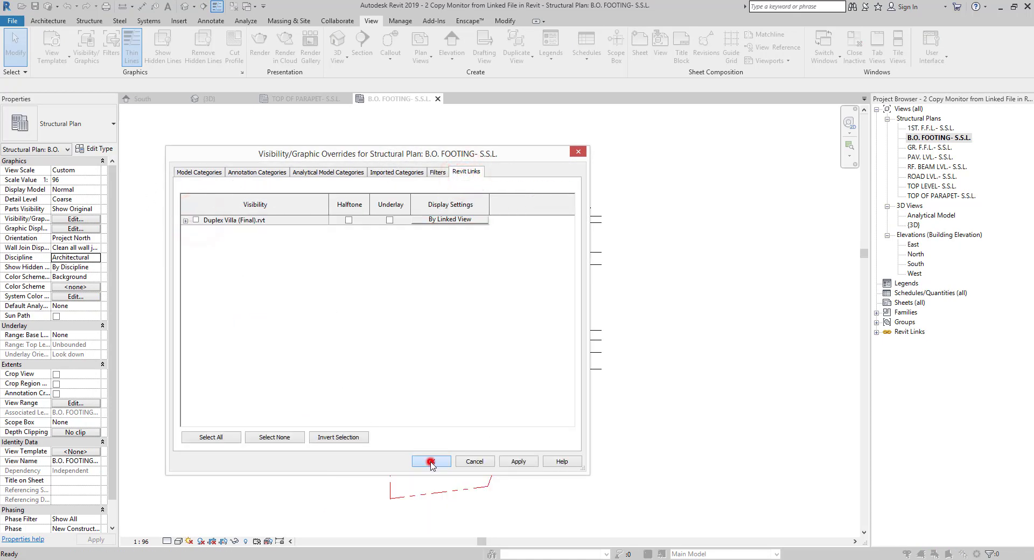
{"action": "left_click", "coordinate": [167, 542]}
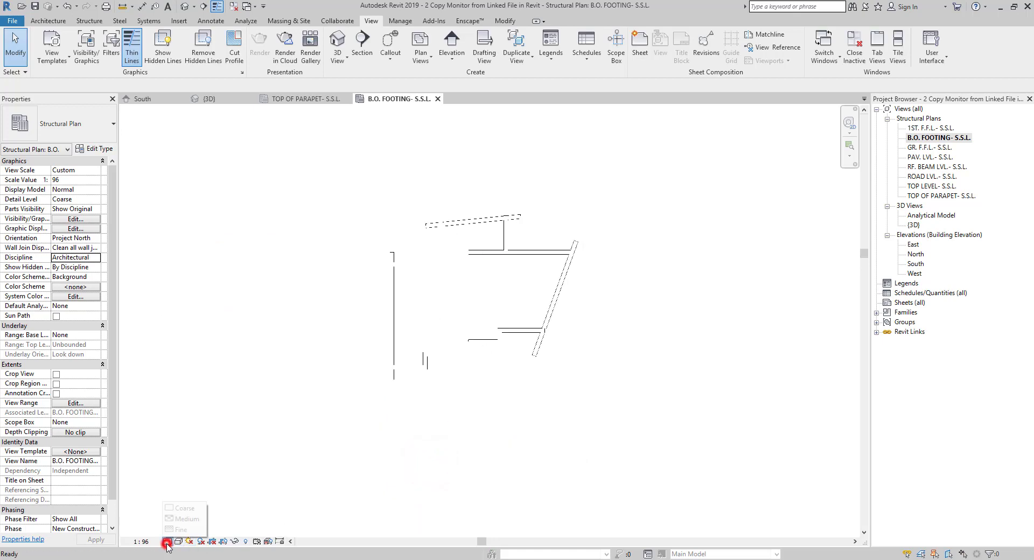
Set the plan's Detail Level to Fine and Visual Style to Realistic.
{"action": "left_click", "coordinate": [173, 529]}
{"action": "left_click", "coordinate": [179, 541]}
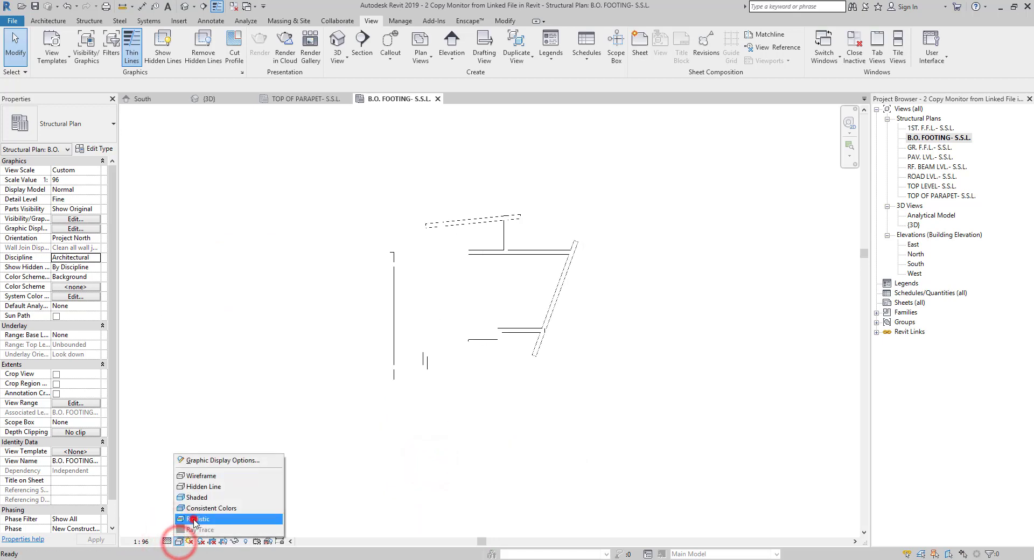
{"action": "left_click", "coordinate": [199, 465]}
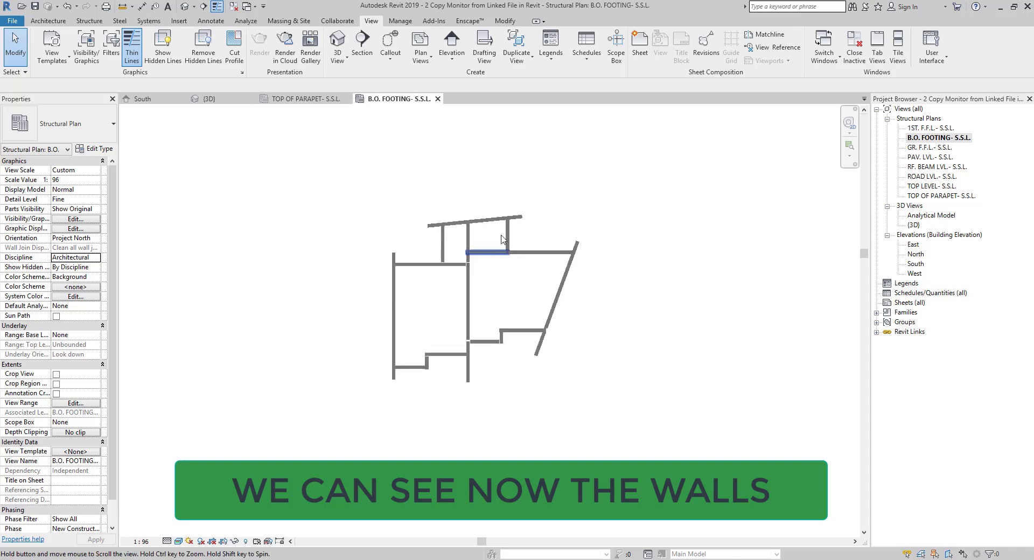
Window-select all walls to check their monitor icons, then deselect.
{"action": "scroll", "coordinate": [475, 233], "scroll_direction": "up", "scroll_amount": 2}
{"action": "middle_click_drag", "start_coordinate": [495, 241], "coordinate": [474, 254]}
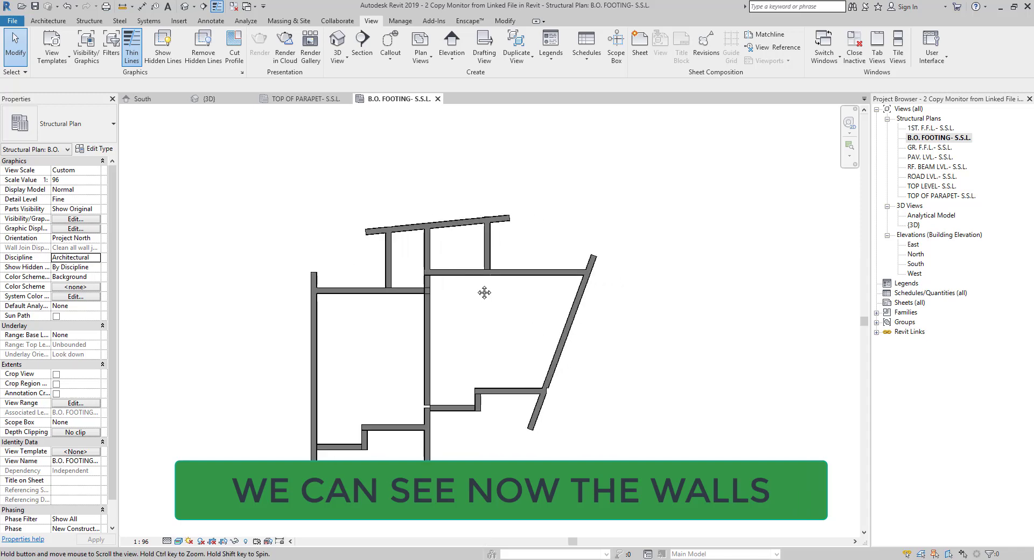
{"action": "left_click_drag", "start_coordinate": [666, 138], "coordinate": [293, 466]}
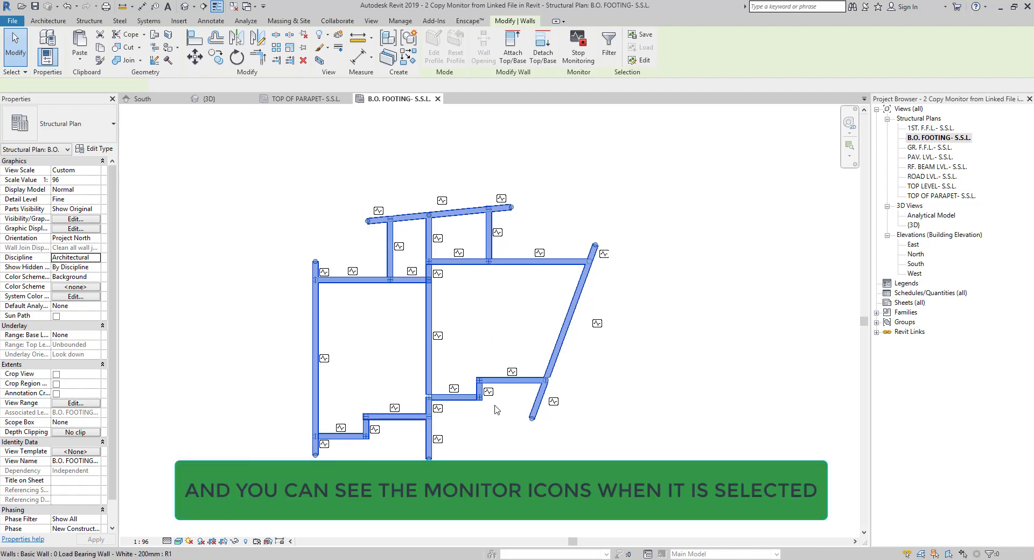
{"action": "left_click", "coordinate": [497, 276]}
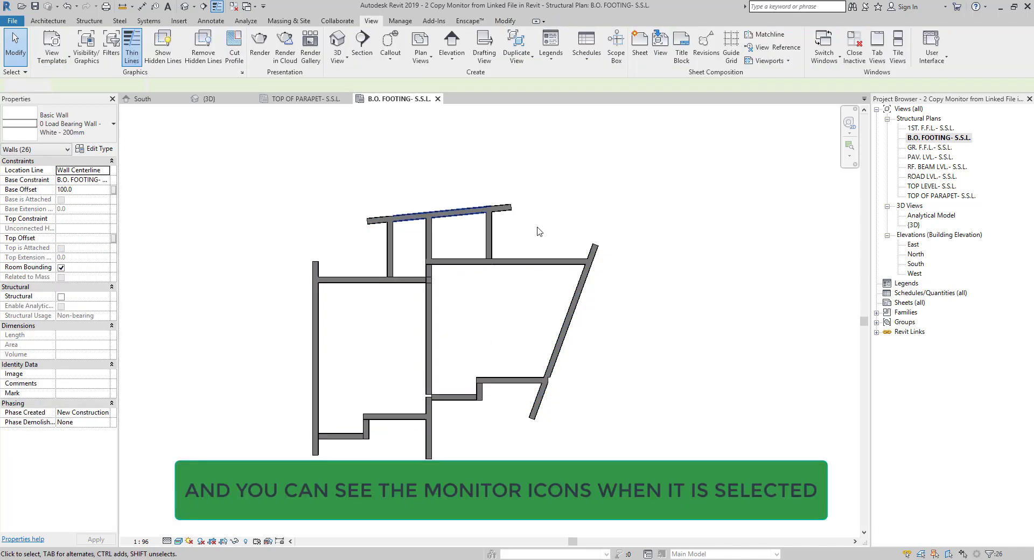
{"action": "middle_click_drag", "start_coordinate": [511, 275], "coordinate": [519, 283]}
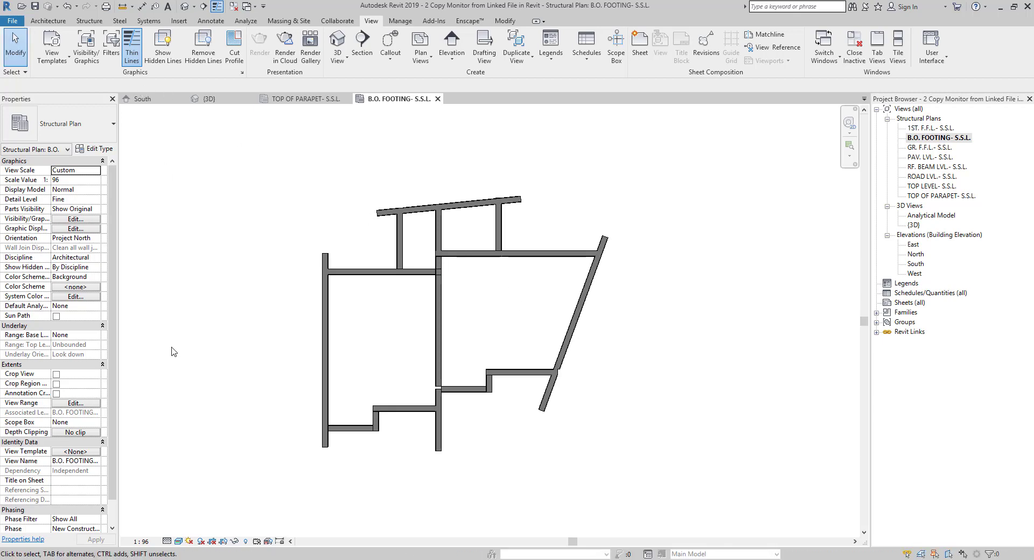
Close the TOP OF PARAPET, {3D} and South views, then open Duplex Villa (Final).rvt and unload its link.
{"action": "left_click", "coordinate": [345, 99]}
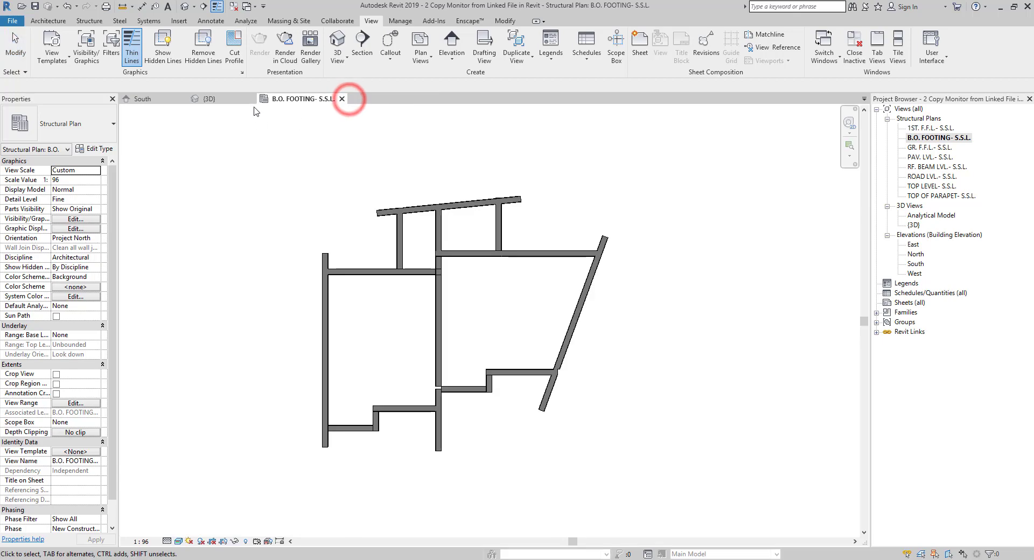
{"action": "left_click", "coordinate": [251, 99]}
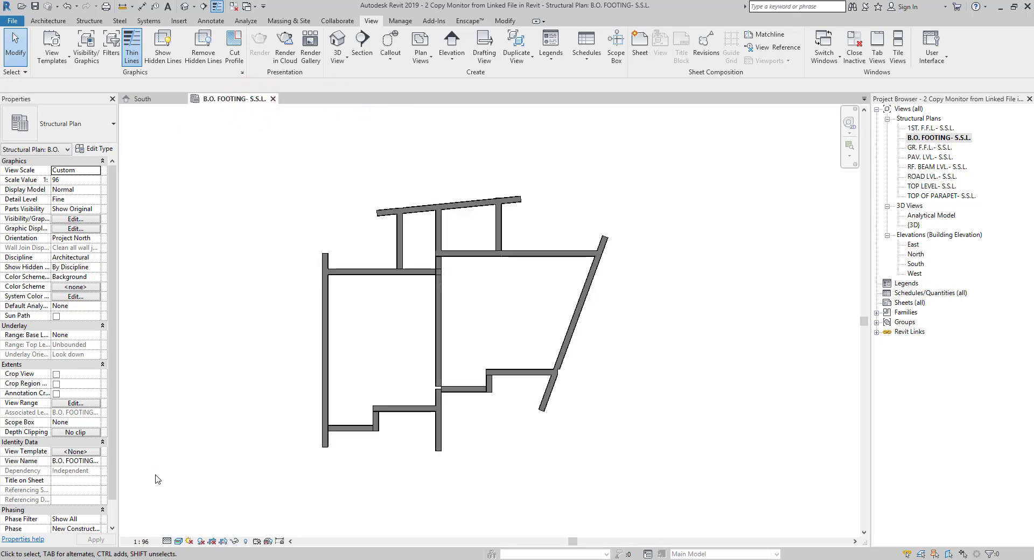
{"action": "left_click", "coordinate": [182, 99]}
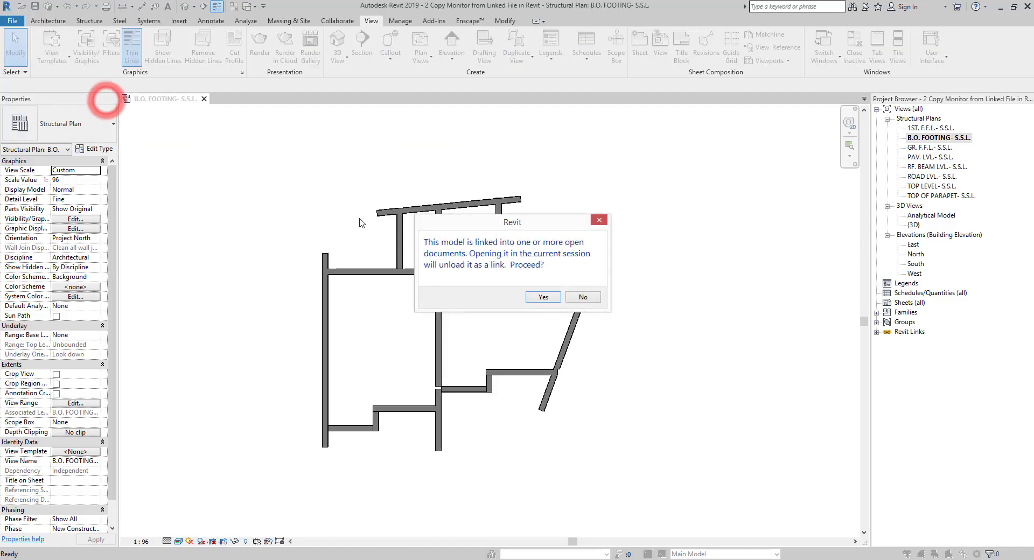
{"action": "left_click", "coordinate": [533, 357]}
{"action": "left_click", "coordinate": [543, 303]}
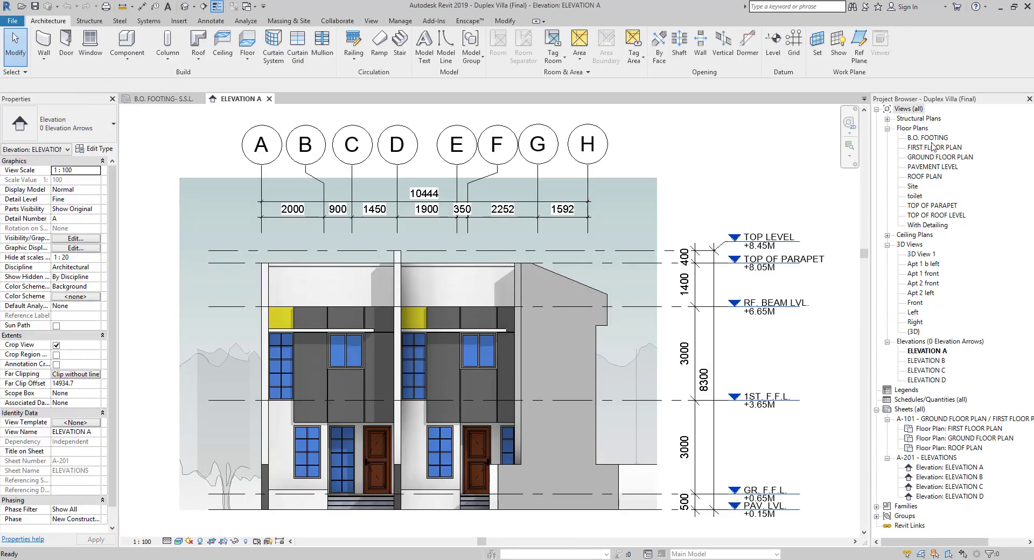
In B.O. FOOTING, split the sloped wall twice (SL) and delete the 1100 mm middle piece.
{"action": "double_click", "coordinate": [929, 139]}
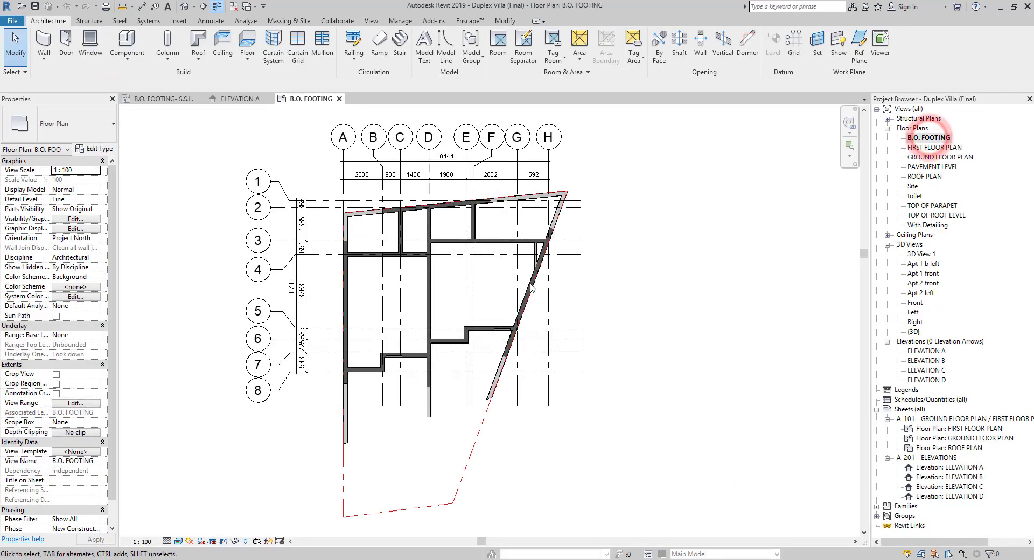
{"action": "scroll", "coordinate": [516, 295], "scroll_direction": "up", "scroll_amount": 2}
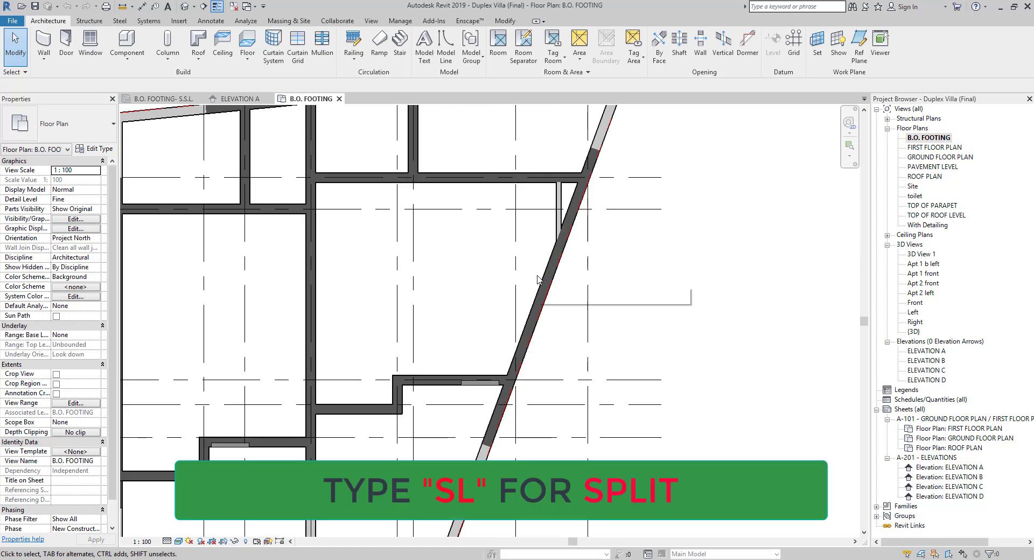
{"action": "key", "text": "s"}
{"action": "key", "text": "l"}
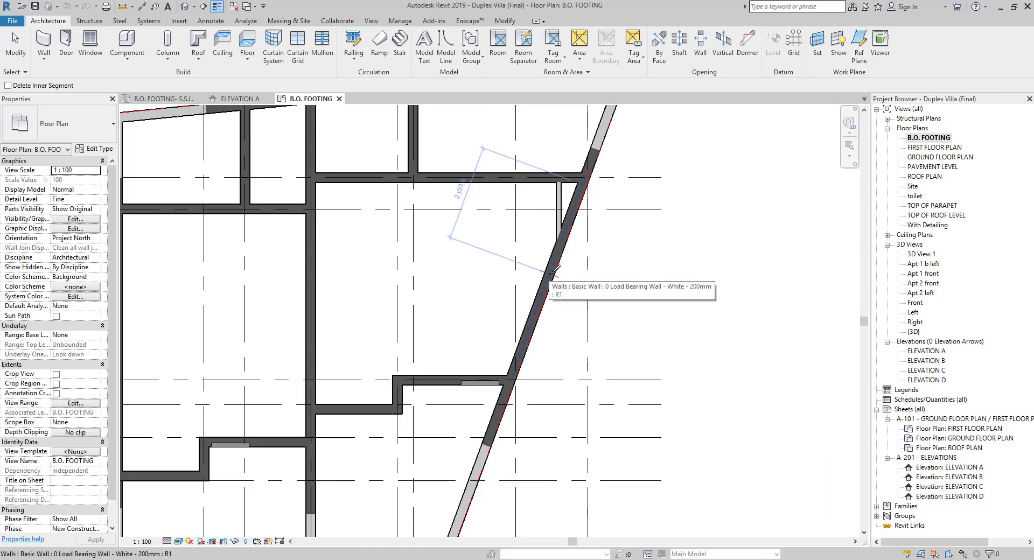
{"action": "left_click", "coordinate": [550, 274]}
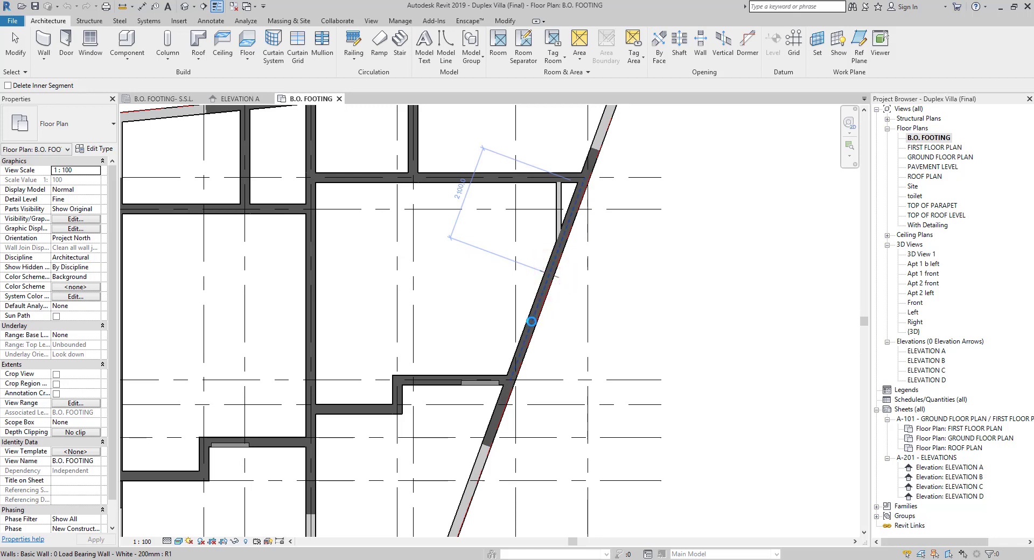
{"action": "left_click", "coordinate": [531, 322]}
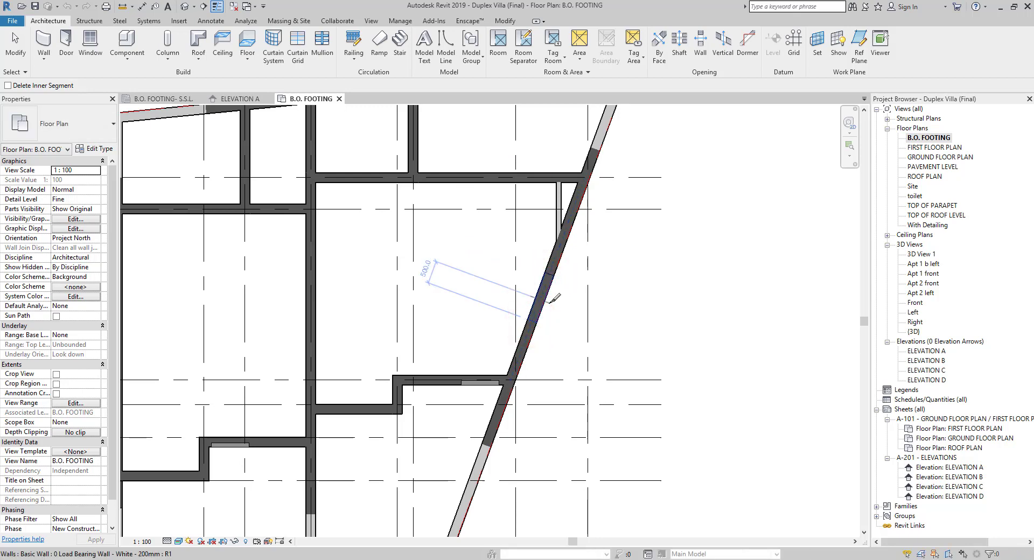
{"action": "key", "text": "Escape"}
{"action": "left_click", "coordinate": [547, 294]}
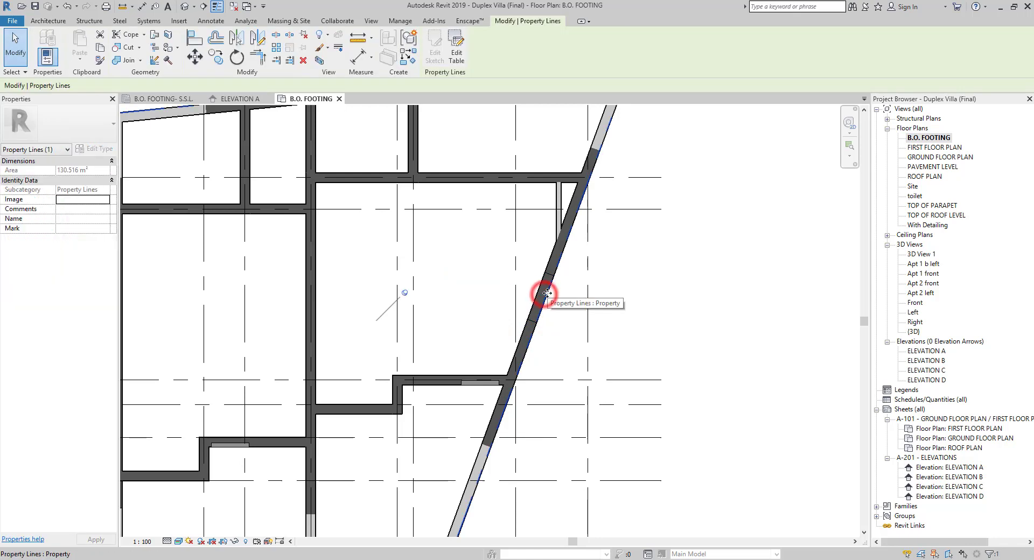
{"action": "key", "text": "Escape"}
{"action": "scroll", "coordinate": [536, 328], "scroll_direction": "down", "scroll_amount": 2}
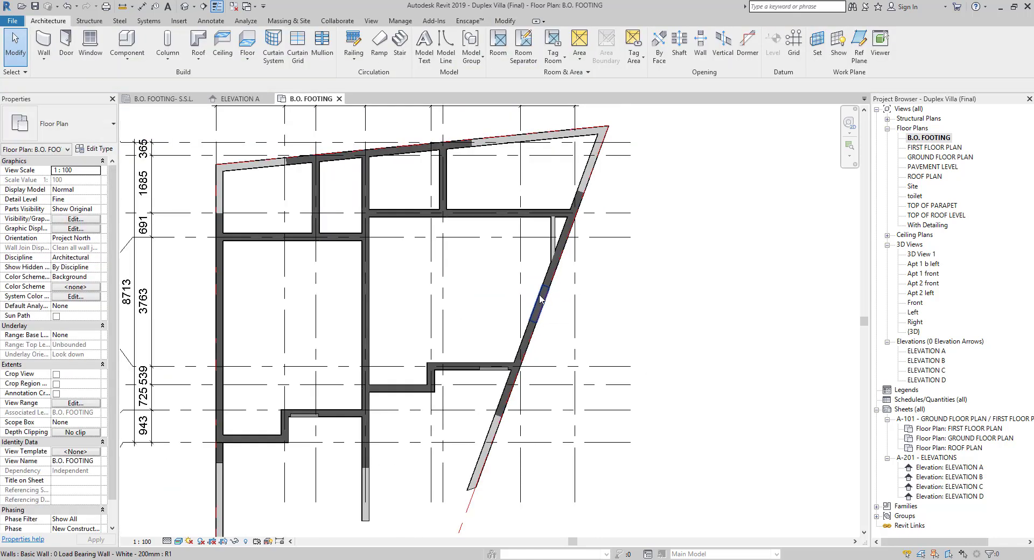
{"action": "left_click", "coordinate": [540, 296]}
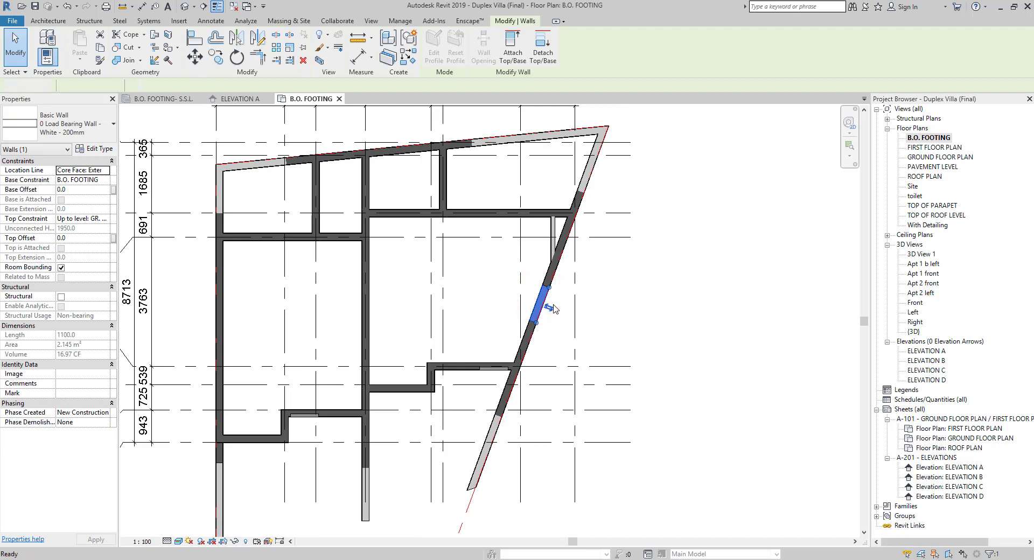
{"action": "key", "text": "Delete"}
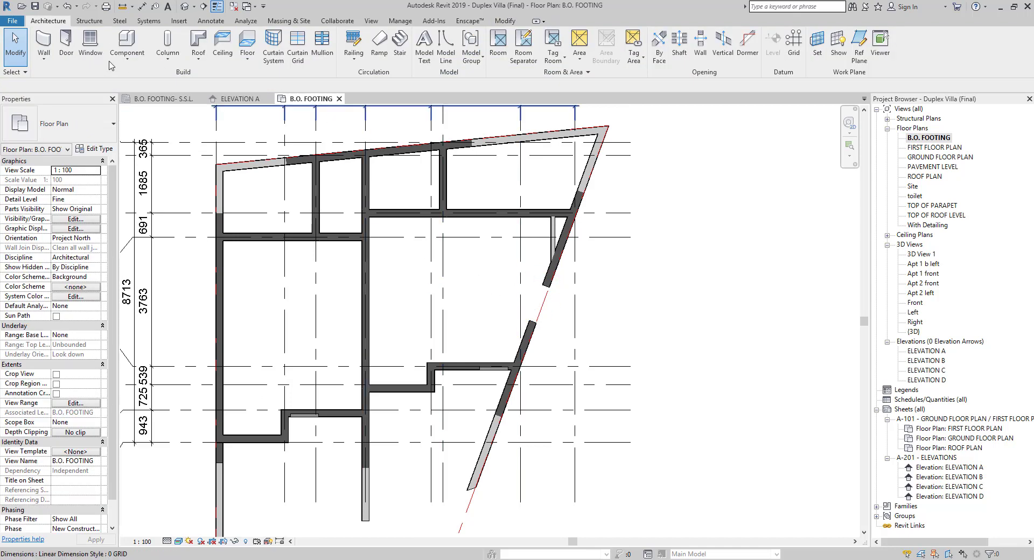
Draw a horizontal Load Bearing Wall - White - 200mm up to the sloped wall and save.
{"action": "left_click", "coordinate": [44, 43]}
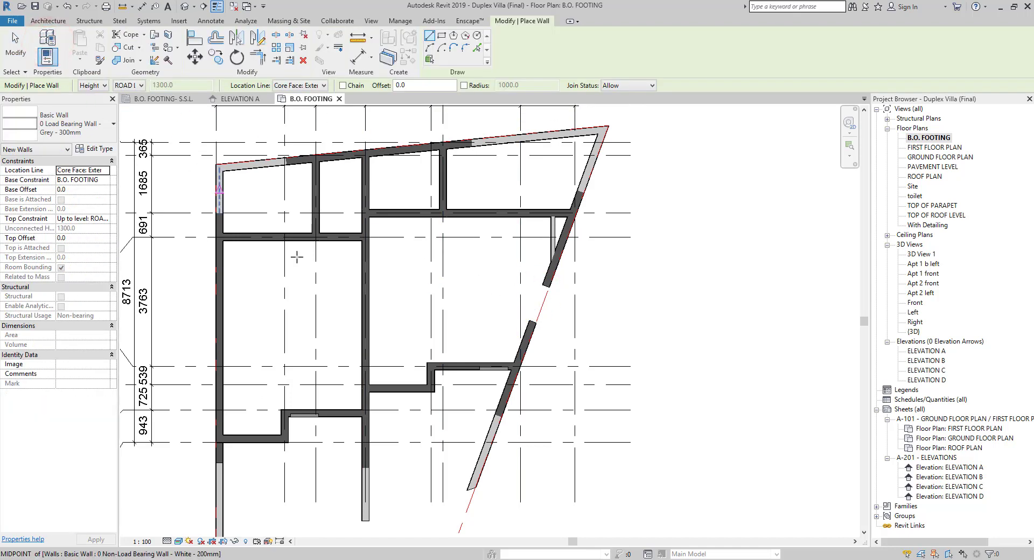
{"action": "left_click", "coordinate": [368, 261]}
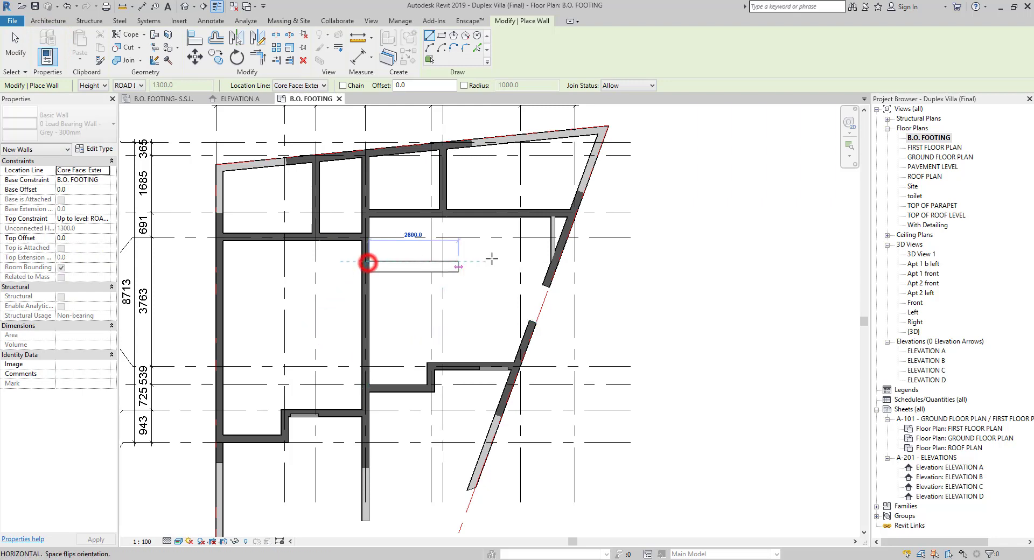
{"action": "left_click", "coordinate": [550, 260]}
{"action": "key", "text": "Escape"}
{"action": "key", "text": "Escape"}
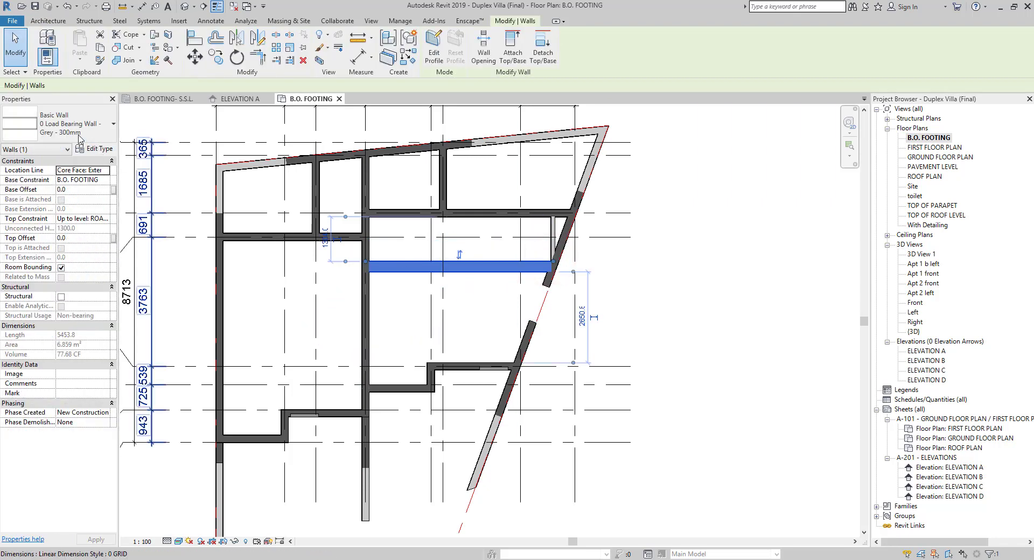
{"action": "left_click", "coordinate": [77, 134]}
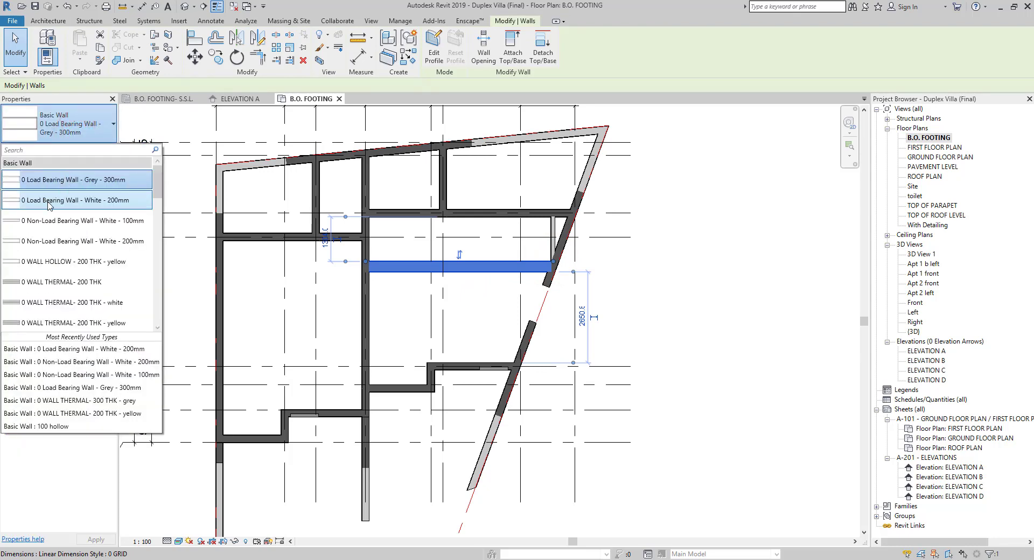
{"action": "left_click", "coordinate": [49, 205]}
{"action": "left_click", "coordinate": [257, 139]}
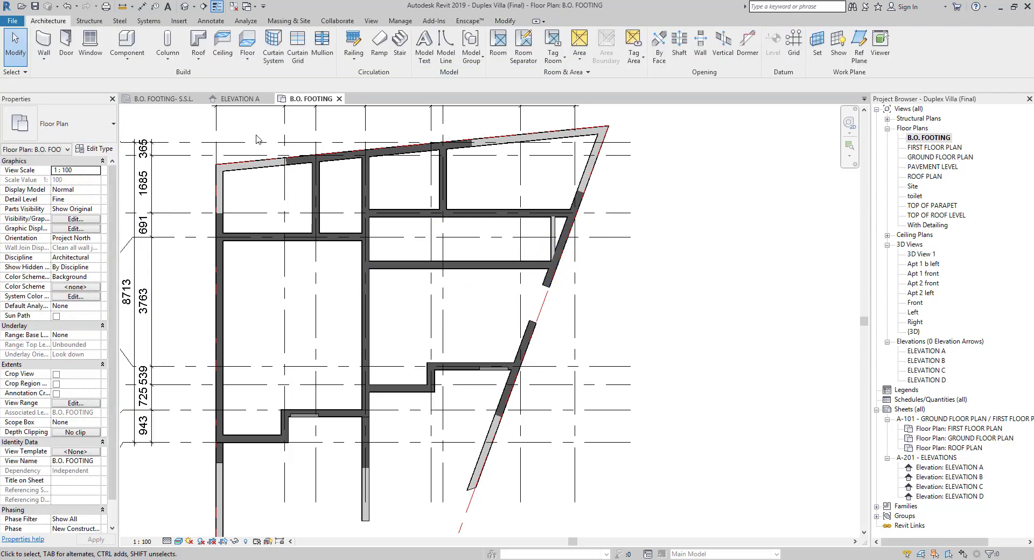
{"action": "left_click", "coordinate": [35, 7]}
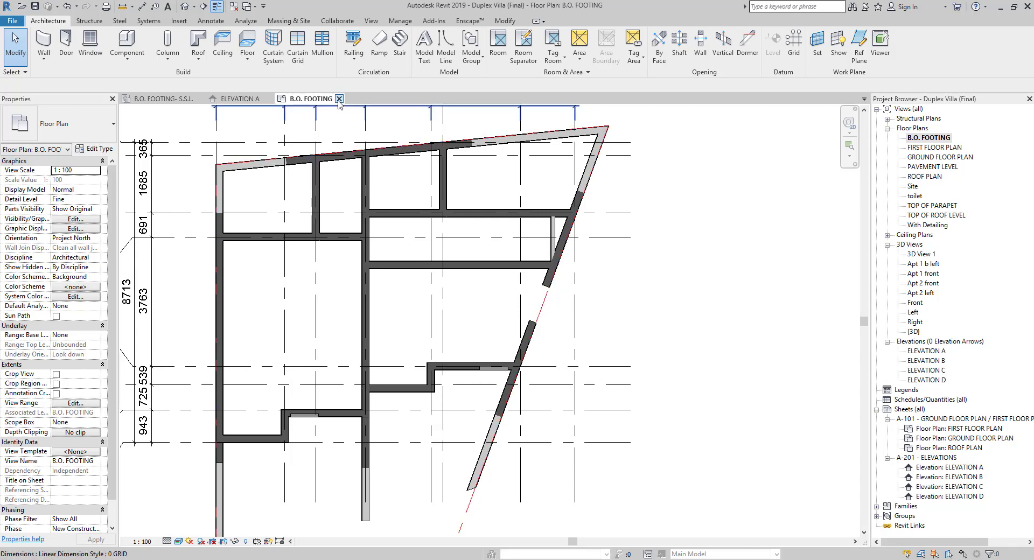
Close the B.O. FOOTING and ELEVATION A views, then reload Duplex Villa (Final).rvt in Manage Links.
{"action": "left_click", "coordinate": [340, 99]}
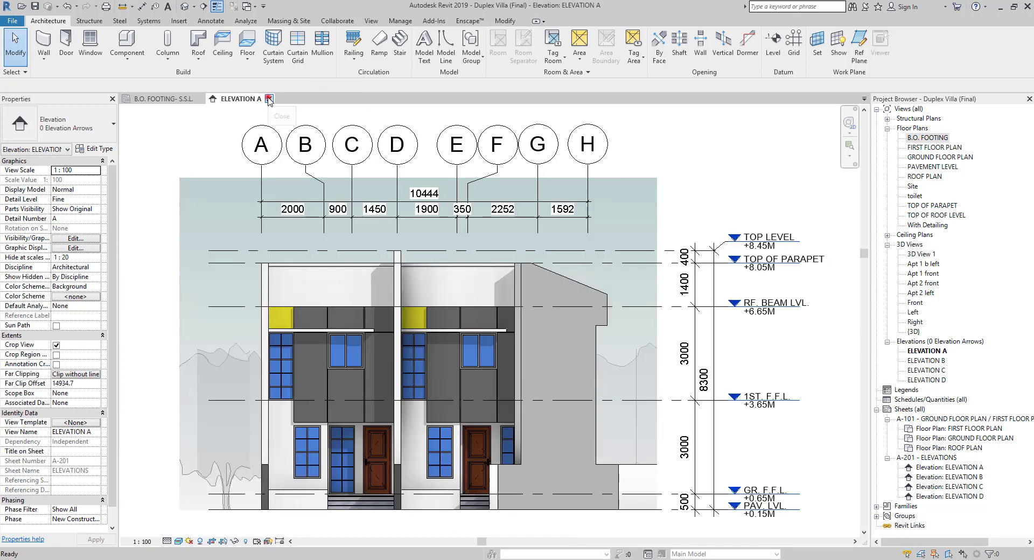
{"action": "left_click", "coordinate": [267, 98]}
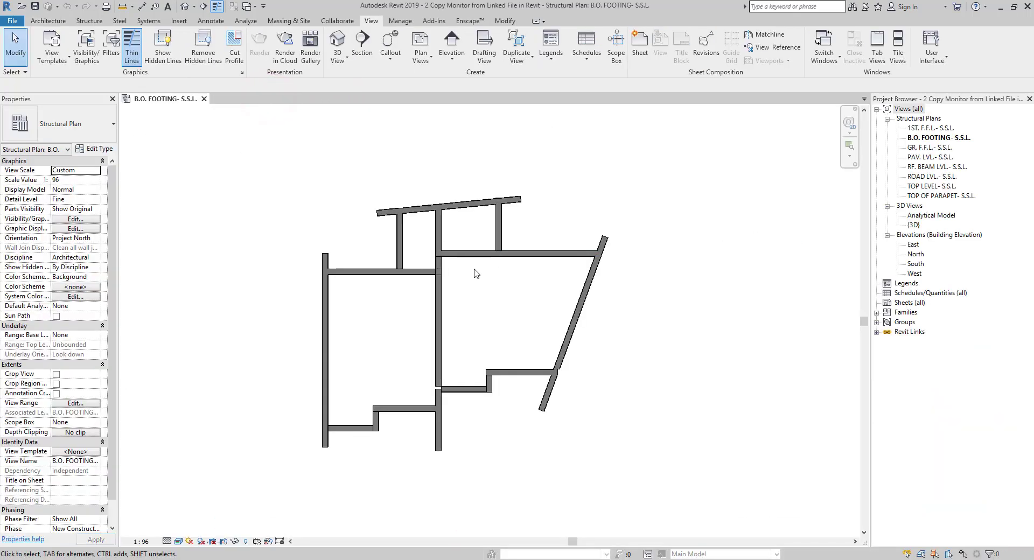
{"action": "left_click", "coordinate": [408, 23]}
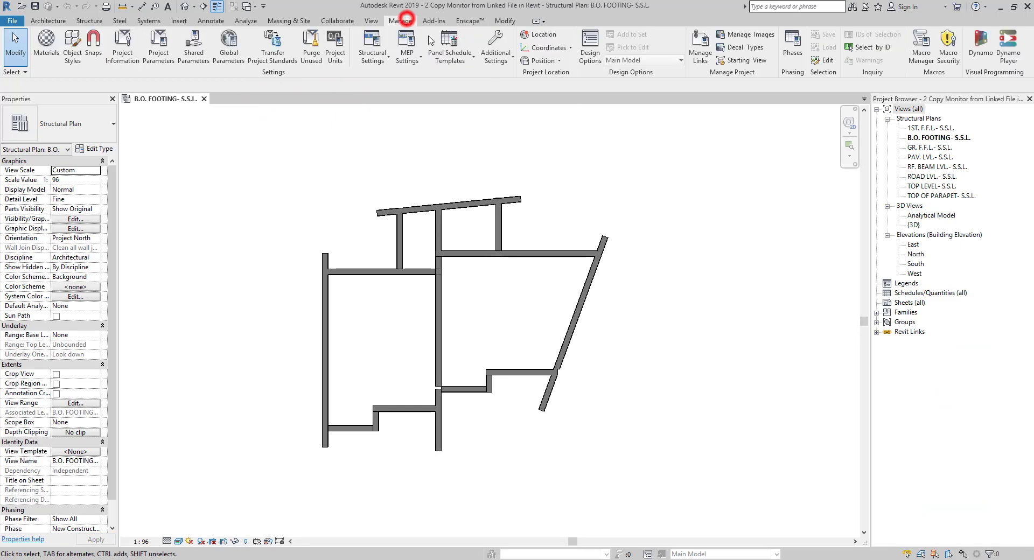
{"action": "left_click", "coordinate": [698, 49]}
{"action": "left_click", "coordinate": [365, 176]}
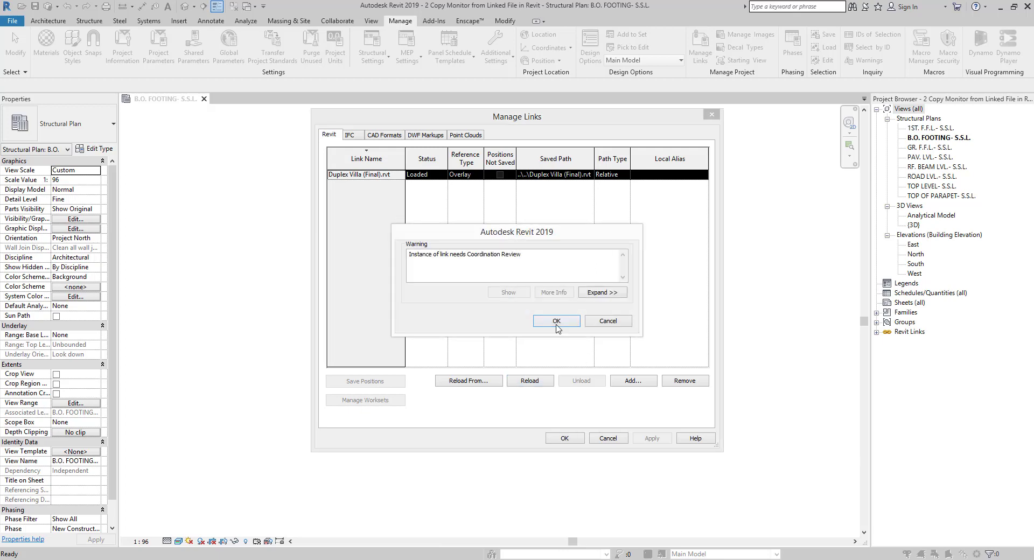
{"action": "left_click", "coordinate": [556, 326]}
{"action": "left_click", "coordinate": [556, 322]}
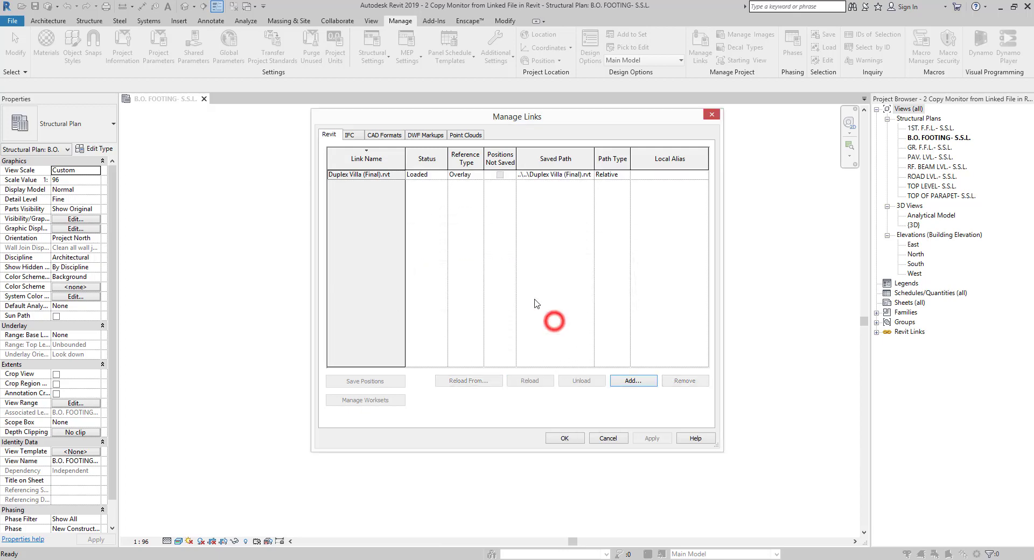
{"action": "left_click", "coordinate": [567, 437]}
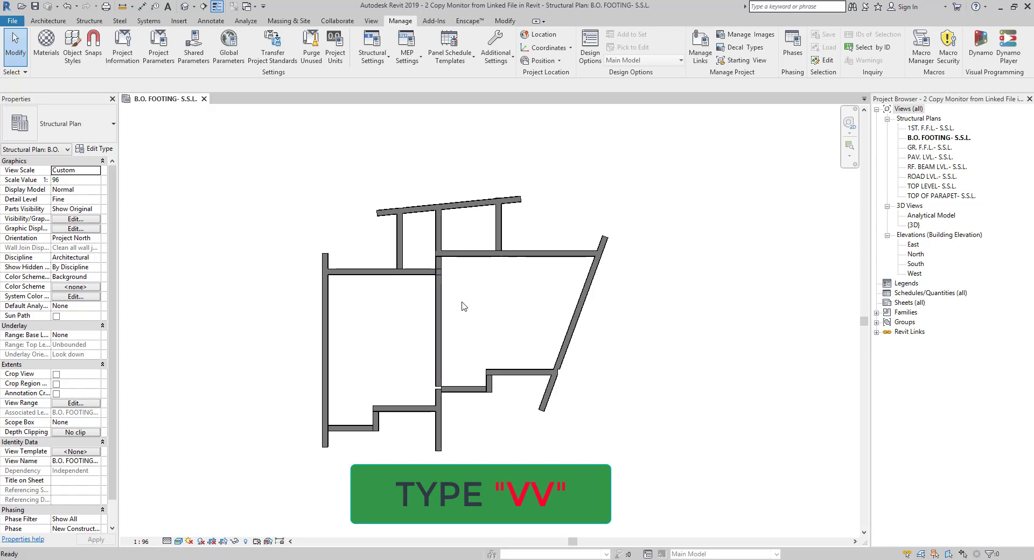
Tick Duplex Villa (Final).rvt on the Revit Links tab of Visibility/Graphics (VV).
{"action": "key", "text": "v"}
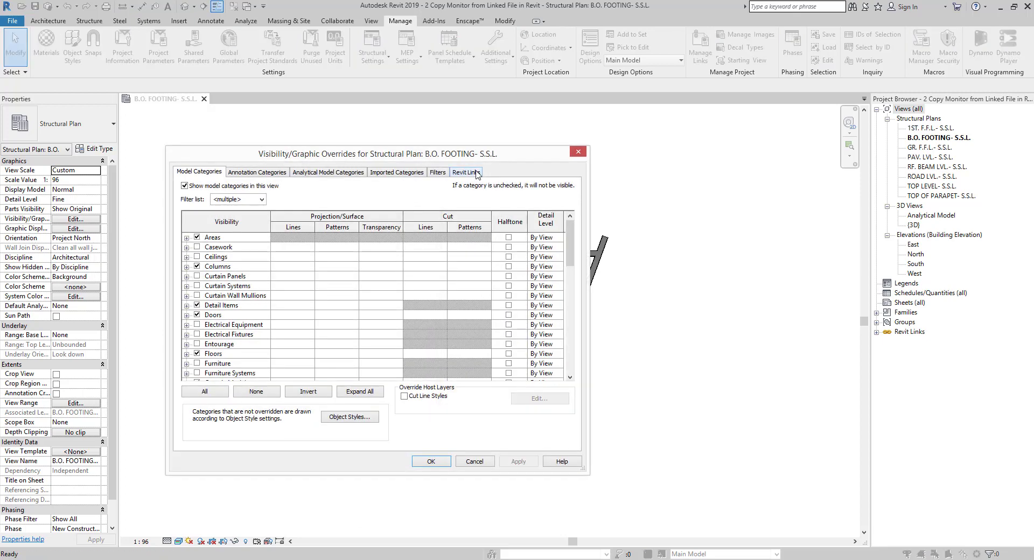
{"action": "left_click", "coordinate": [477, 172]}
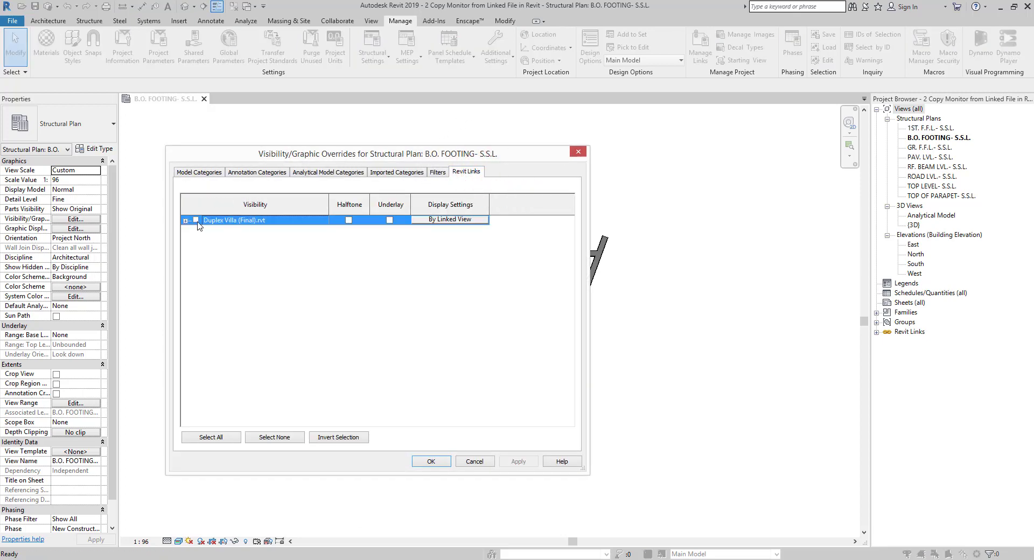
{"action": "left_click", "coordinate": [431, 461]}
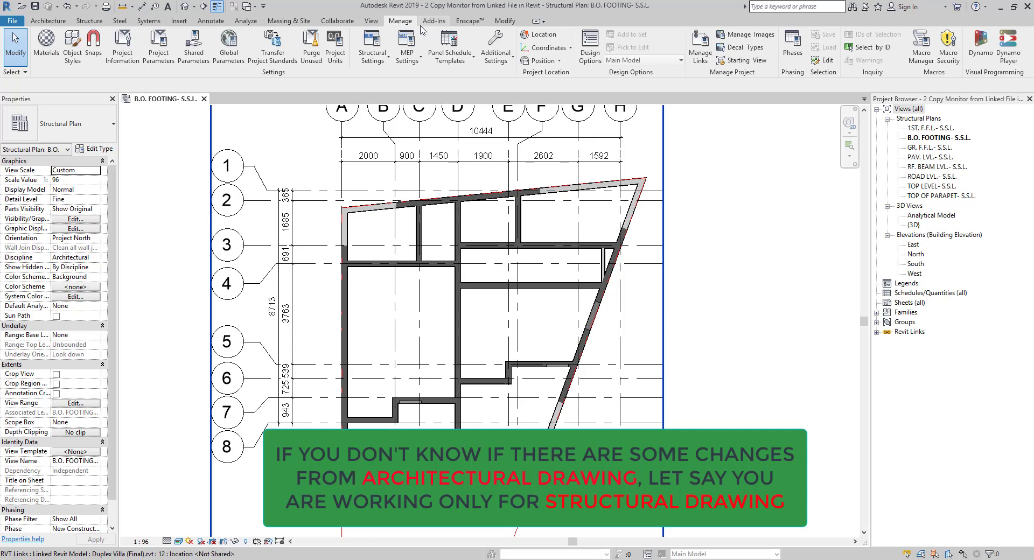
Open Coordination Review for the villa link and keep 'Level moved by 200' postponed.
{"action": "left_click", "coordinate": [337, 21]}
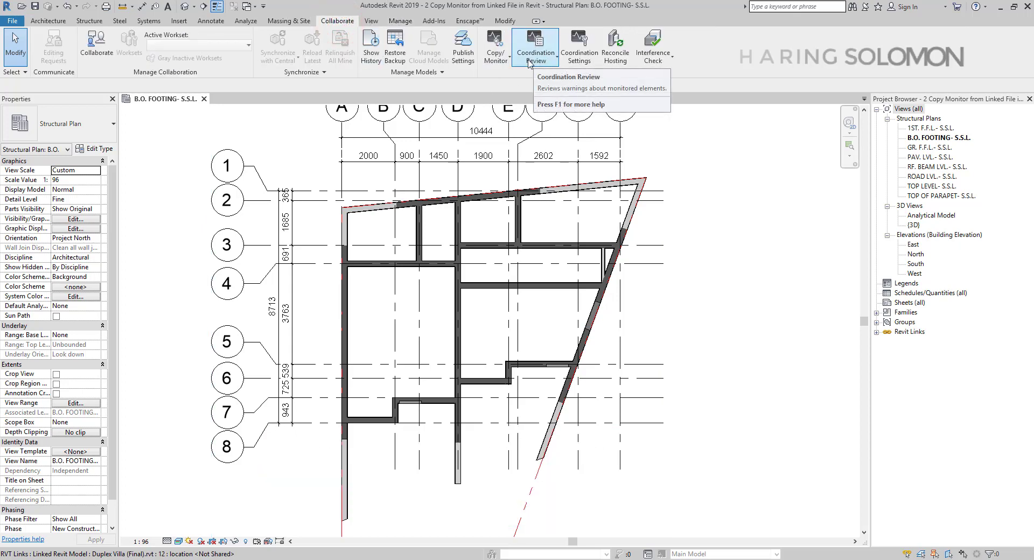
{"action": "left_click", "coordinate": [529, 61]}
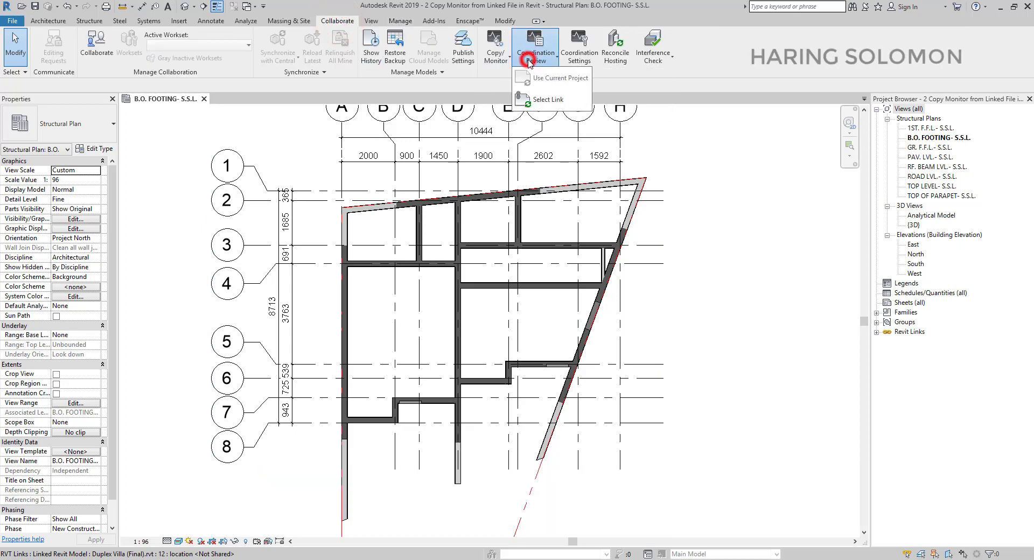
{"action": "left_click", "coordinate": [536, 101]}
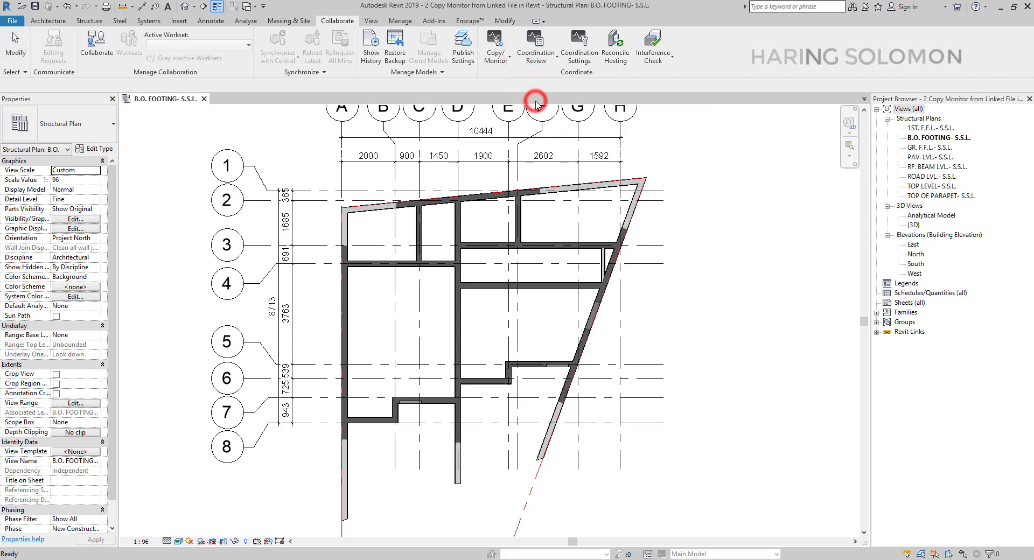
{"action": "left_click", "coordinate": [517, 196]}
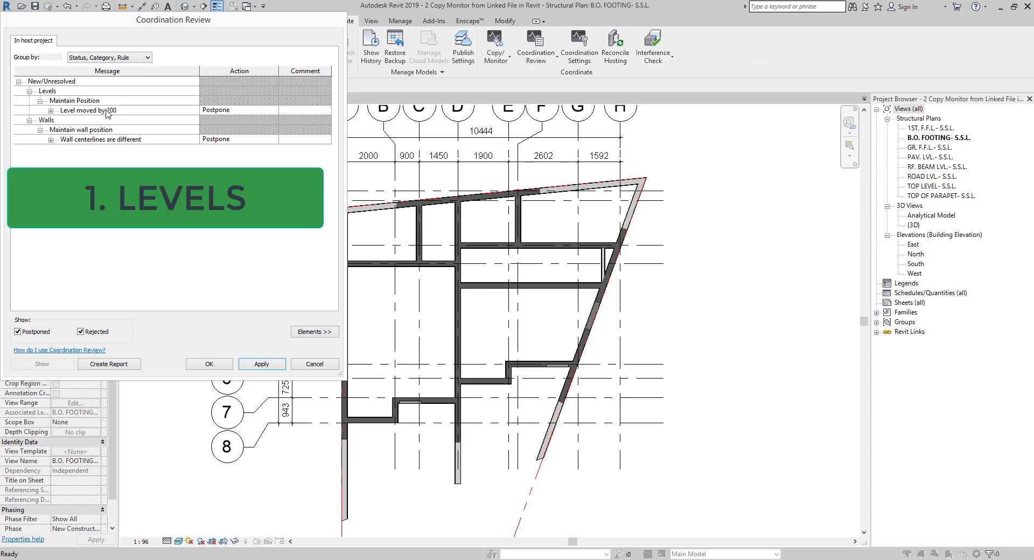
{"action": "left_click", "coordinate": [51, 110]}
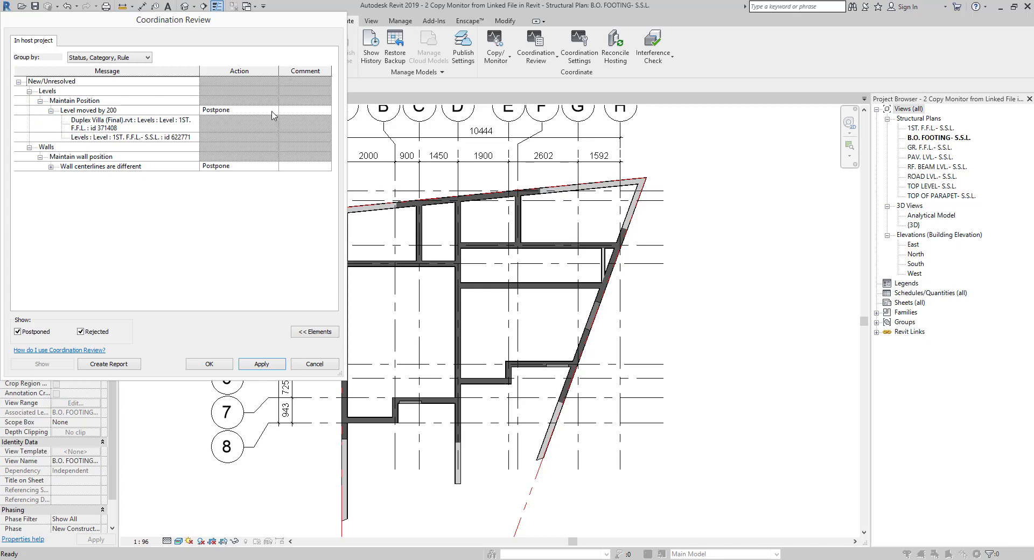
{"action": "left_click", "coordinate": [116, 138]}
{"action": "left_click", "coordinate": [277, 112]}
{"action": "left_click", "coordinate": [273, 111]}
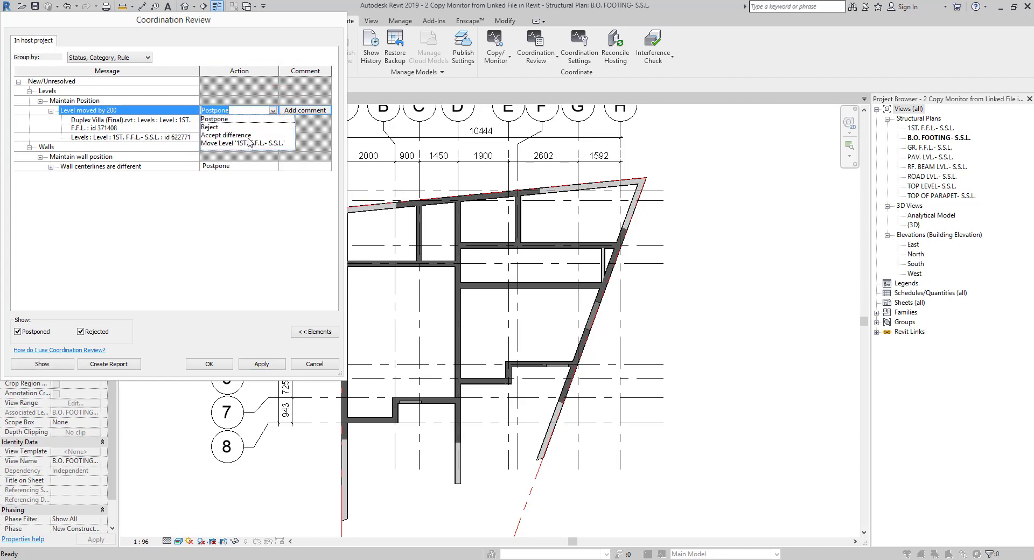
{"action": "left_click", "coordinate": [119, 141]}
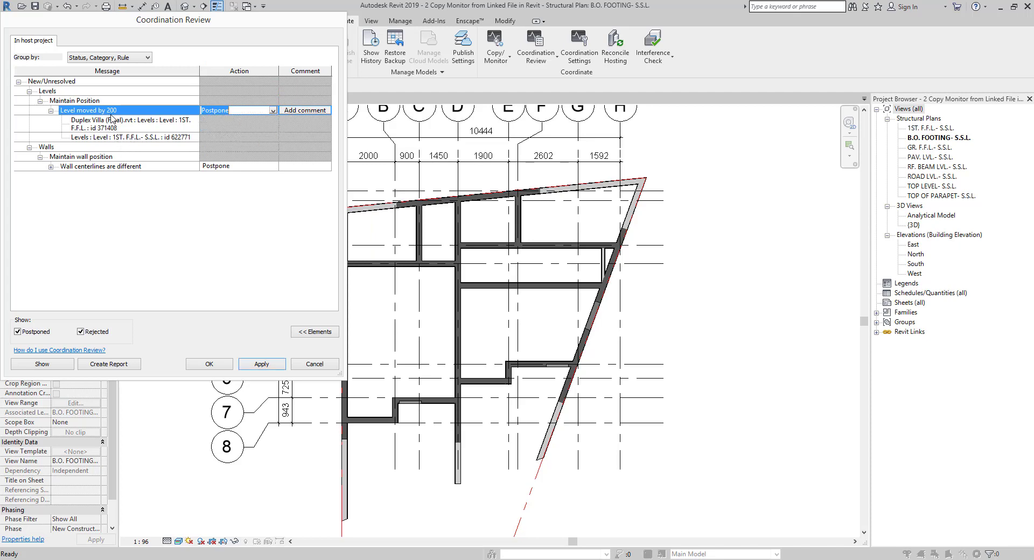
Expand 'Wall centerlines are different' to view both walls, then close the review.
{"action": "left_click", "coordinate": [195, 148]}
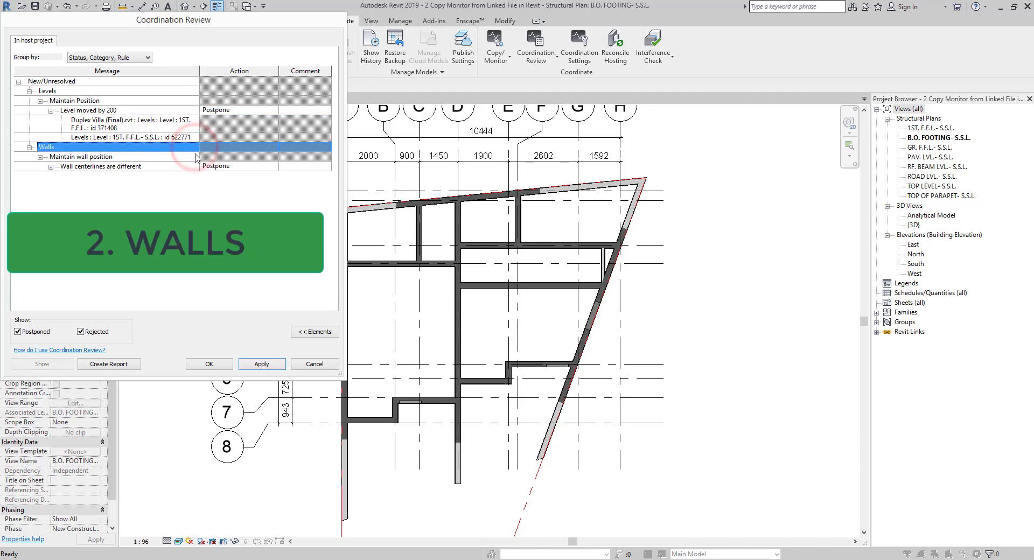
{"action": "left_click", "coordinate": [196, 158]}
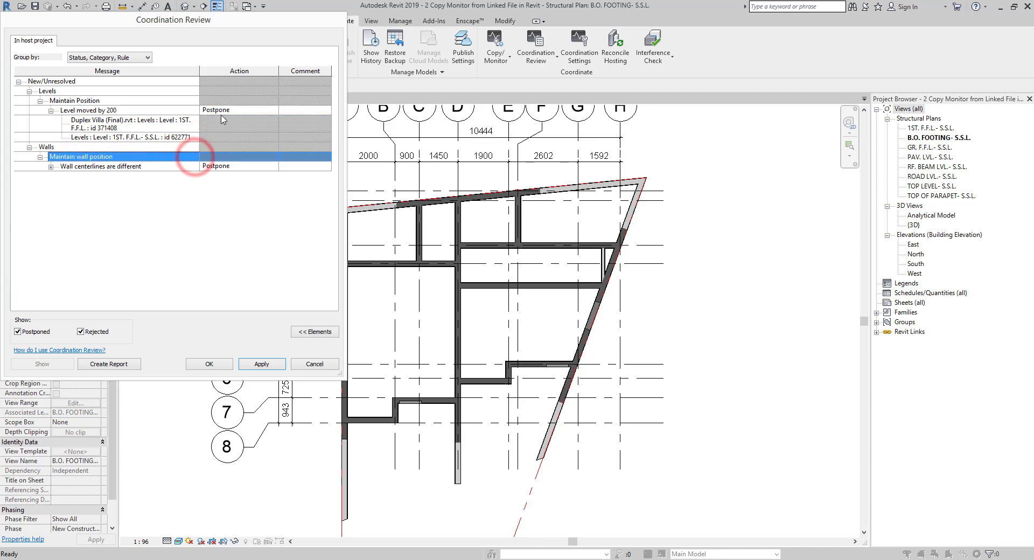
{"action": "left_click", "coordinate": [266, 110]}
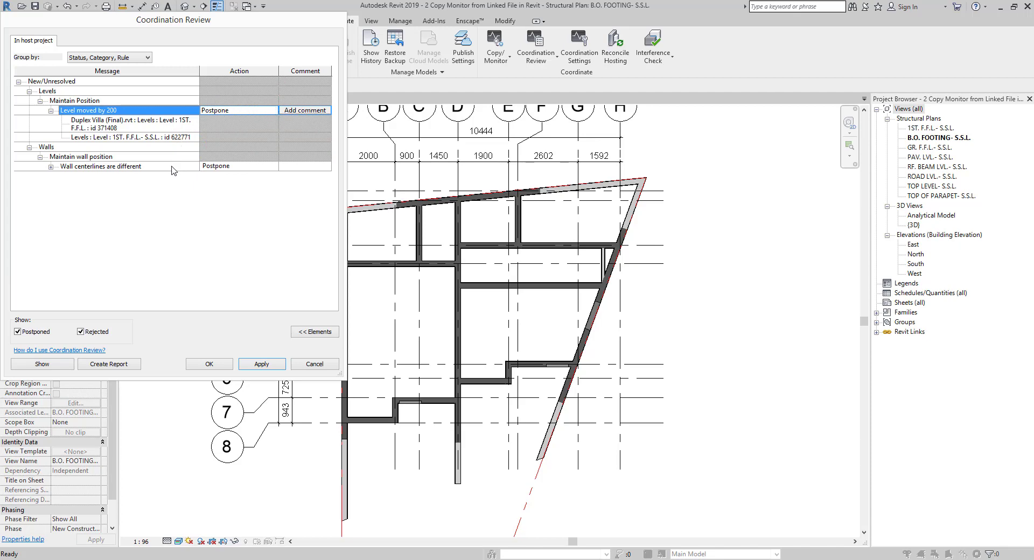
{"action": "left_click", "coordinate": [194, 167]}
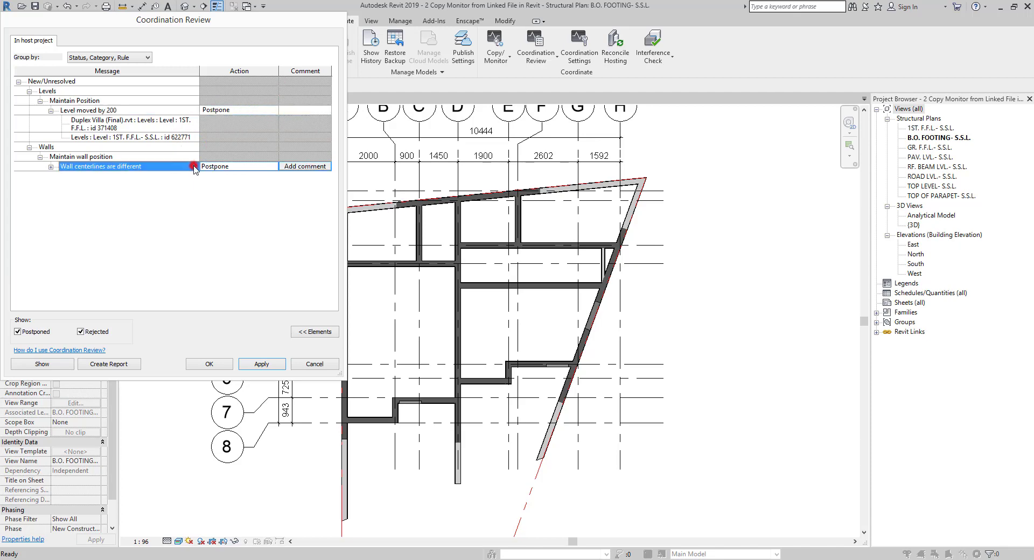
{"action": "left_click", "coordinate": [52, 168]}
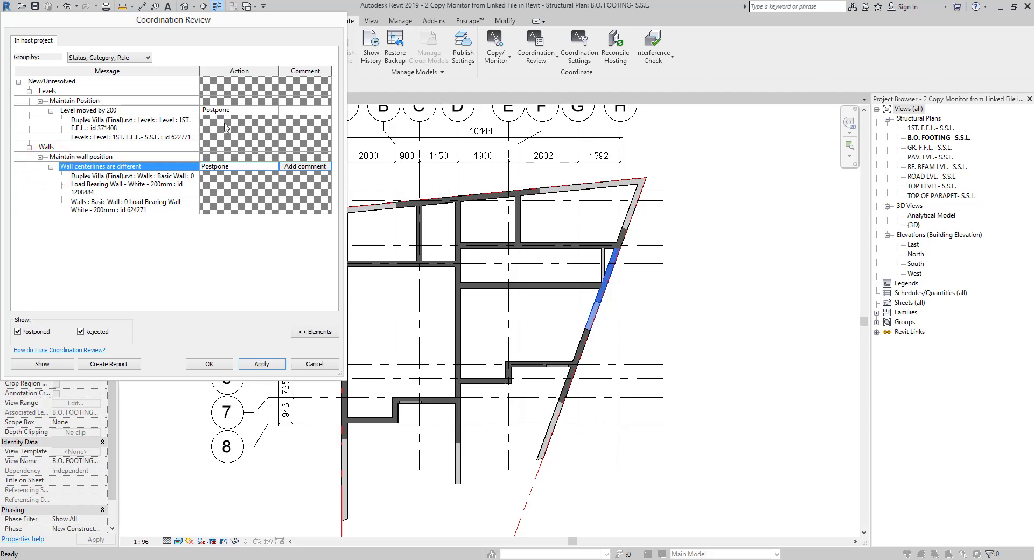
{"action": "key", "text": "Return"}
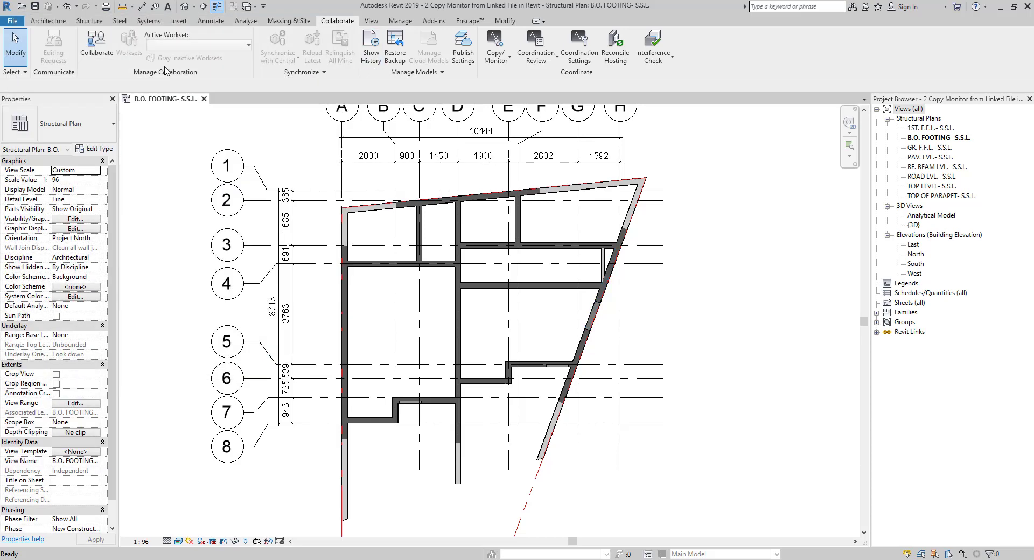
Open and frame the South elevation, then launch Coordination Review > Select Link.
{"action": "left_click", "coordinate": [912, 255]}
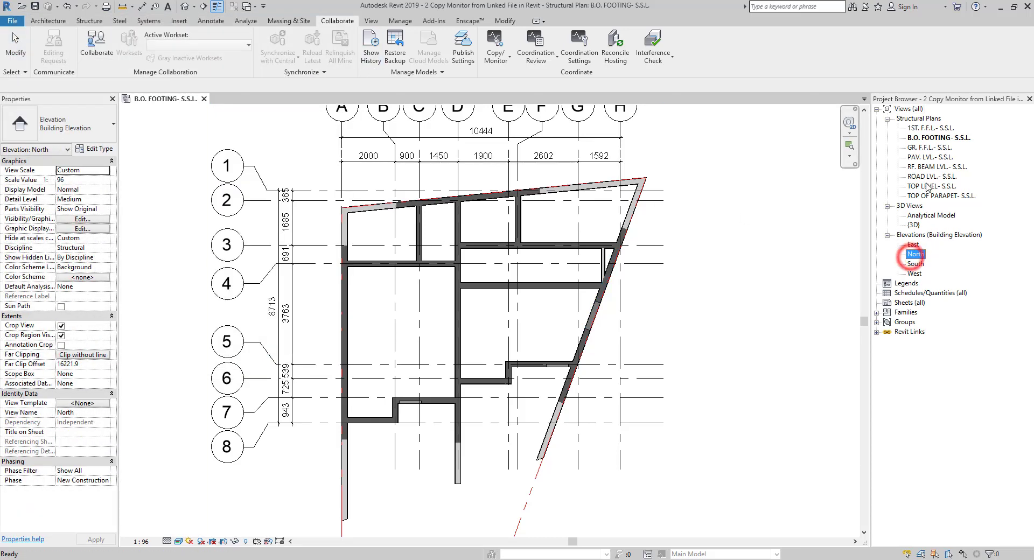
{"action": "double_click", "coordinate": [916, 264]}
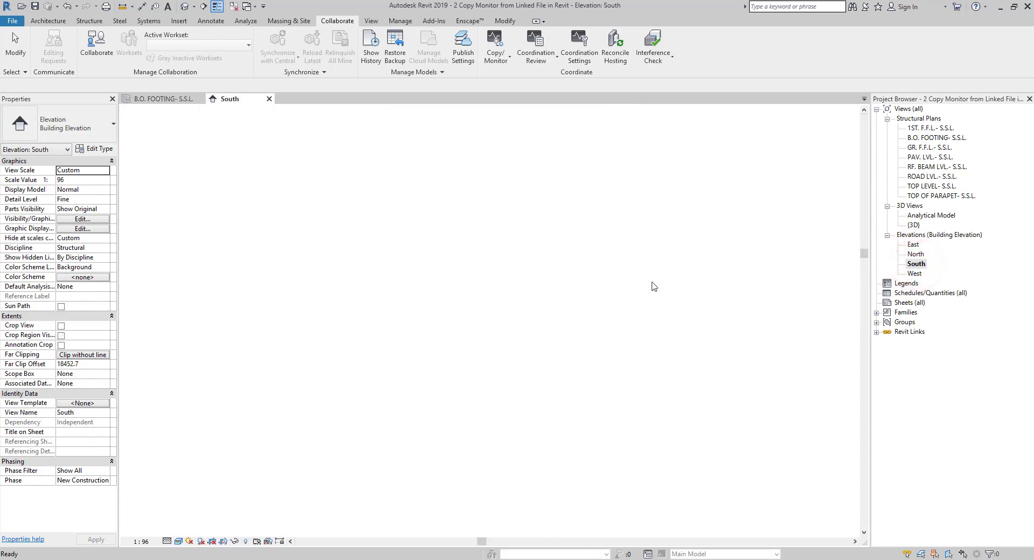
{"action": "scroll", "coordinate": [656, 289], "scroll_direction": "up", "scroll_amount": 3}
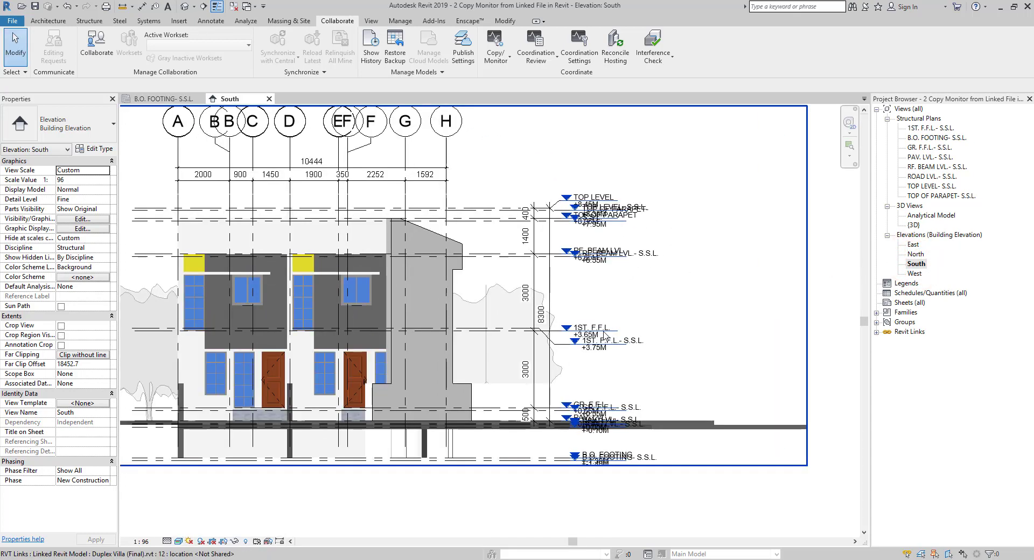
{"action": "mouse_move", "coordinate": [657, 289]}
{"action": "middle_mouse_down"}
{"action": "mouse_move", "coordinate": [568, 345]}
{"action": "mouse_move", "coordinate": [544, 338]}
{"action": "middle_mouse_up"}
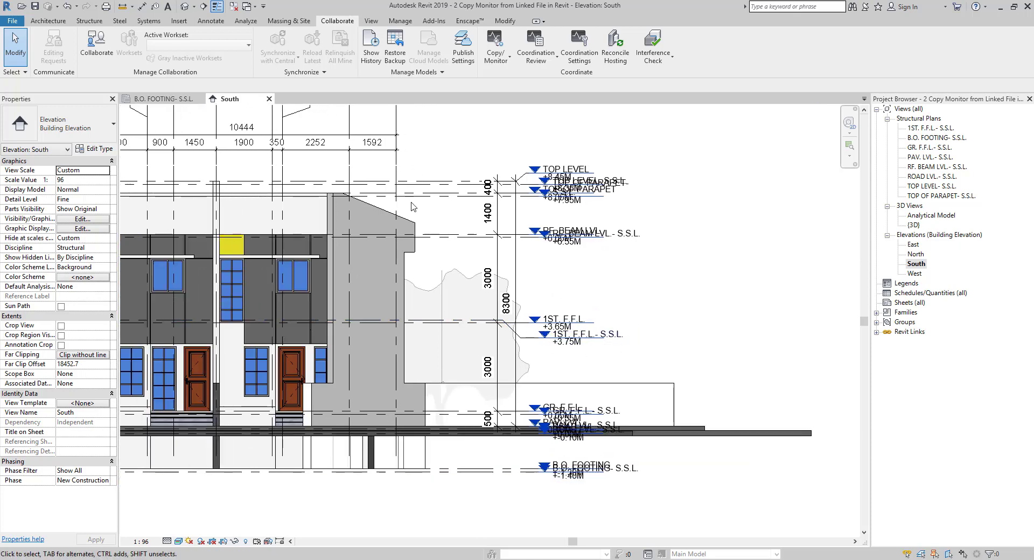
{"action": "left_click", "coordinate": [535, 51]}
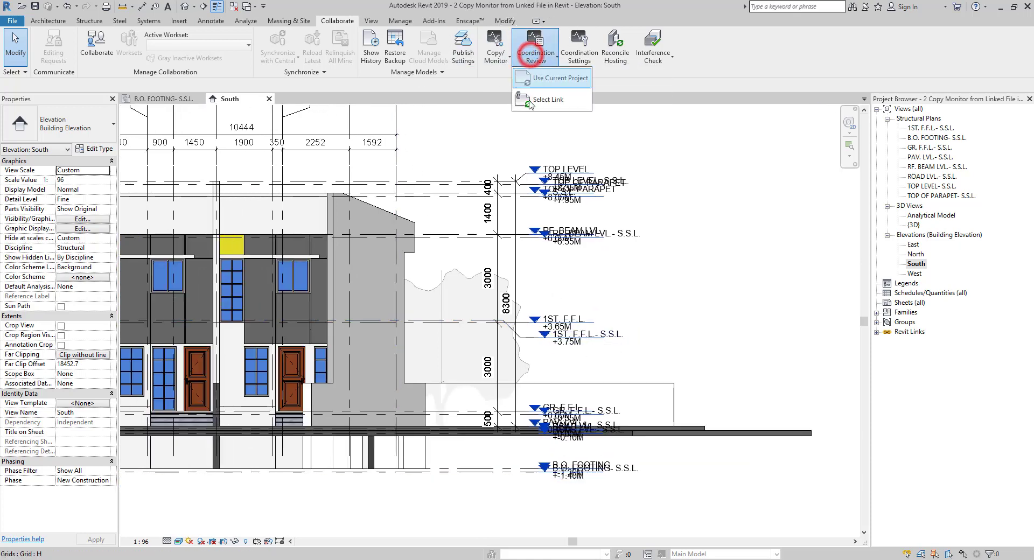
{"action": "left_click", "coordinate": [542, 102]}
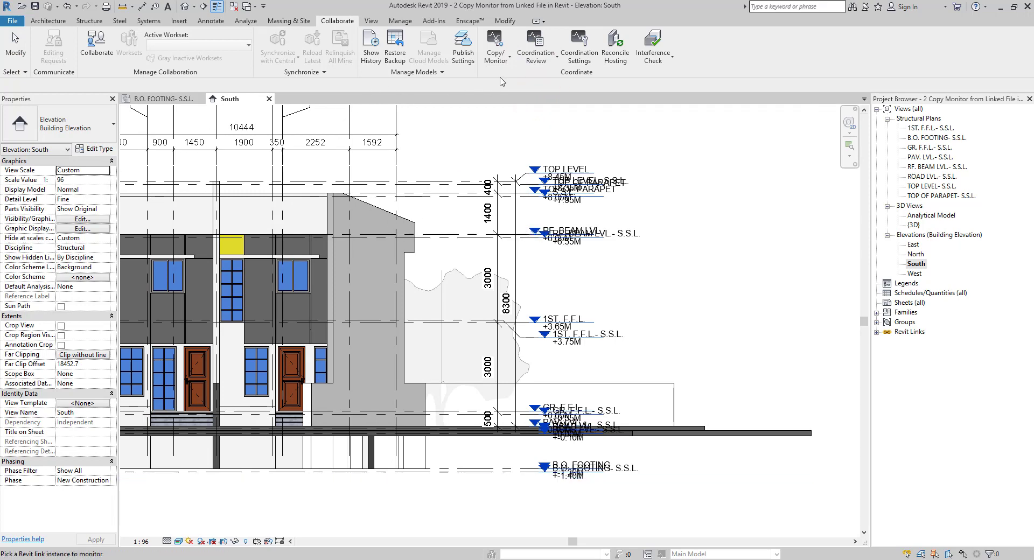
Apply Move Level '1ST. F.F.L.- S.S.L.' to the 'Level moved by 200' item for the villa link.
{"action": "left_click", "coordinate": [511, 173]}
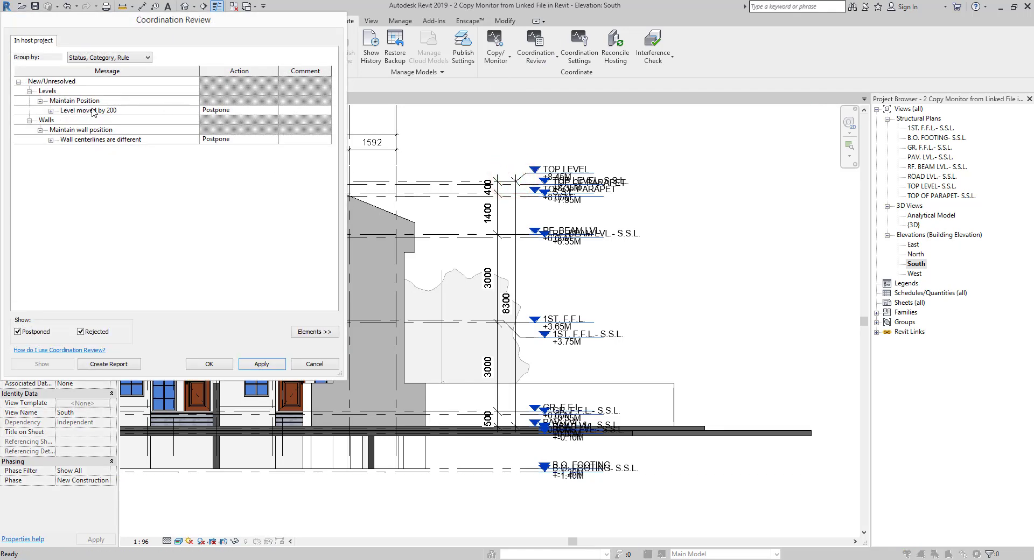
{"action": "left_click", "coordinate": [51, 111]}
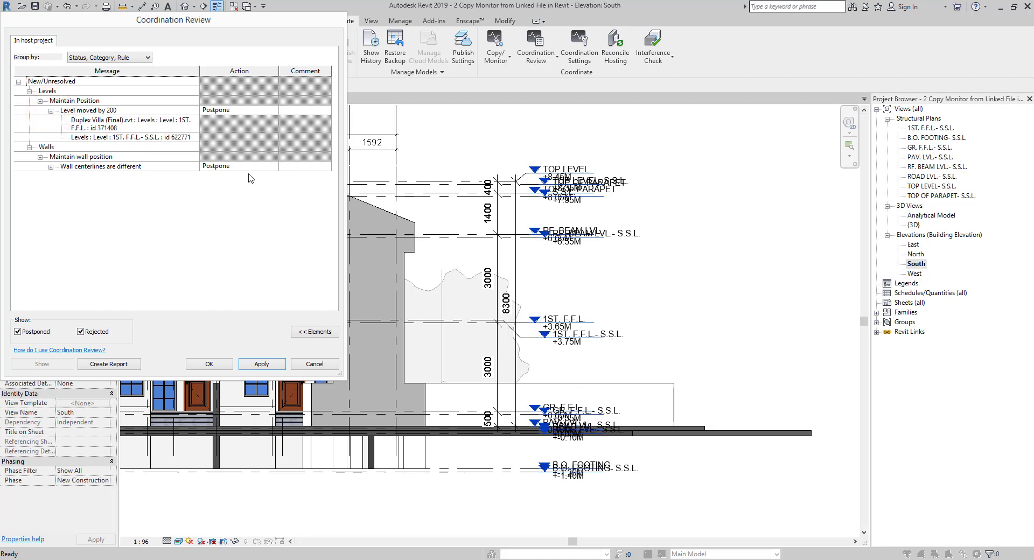
{"action": "left_click", "coordinate": [273, 111]}
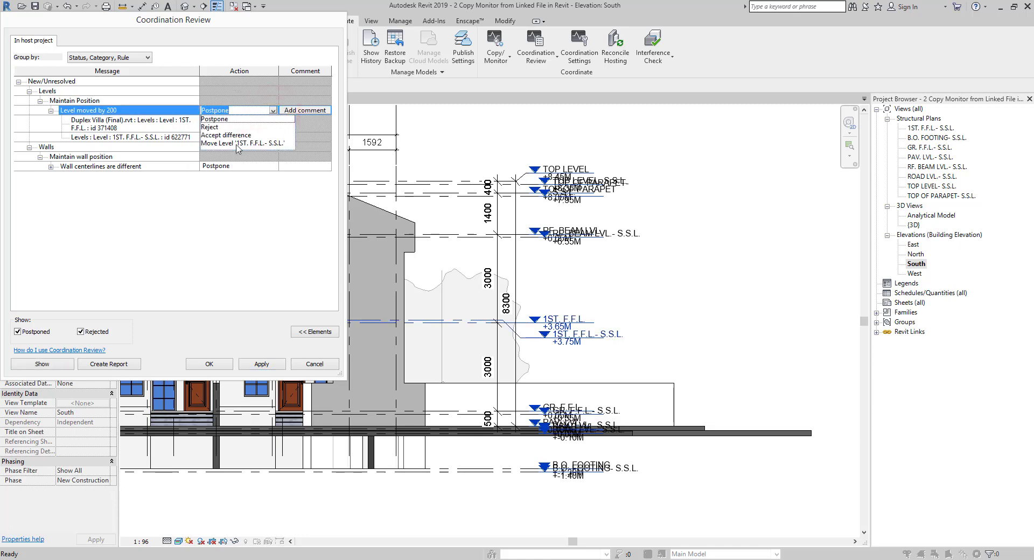
{"action": "left_click", "coordinate": [237, 146]}
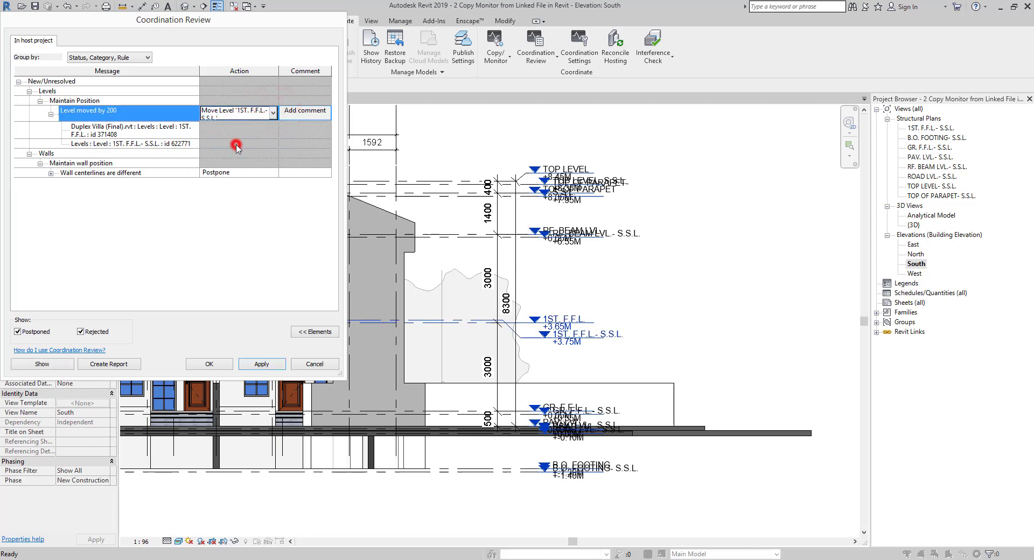
{"action": "left_click", "coordinate": [273, 112]}
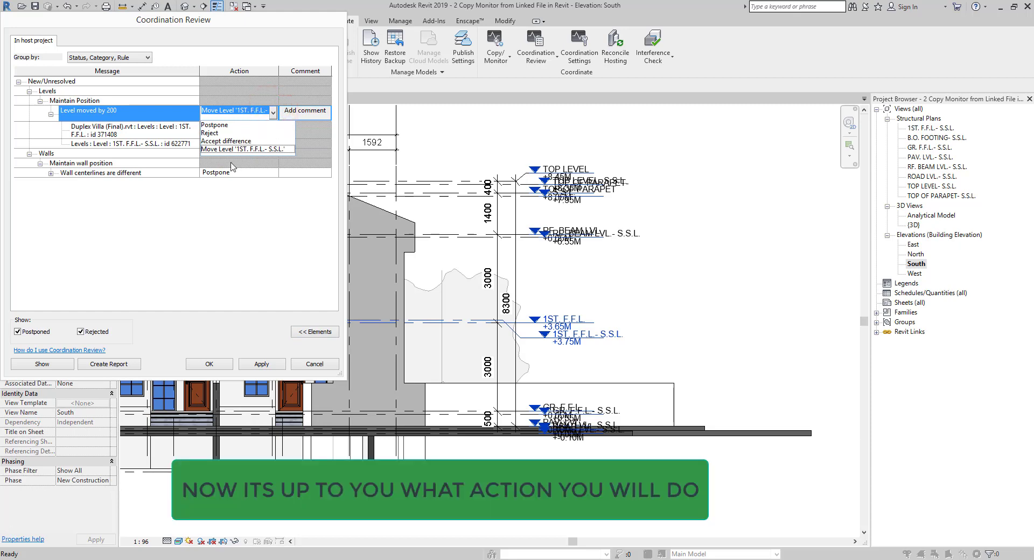
{"action": "left_click", "coordinate": [212, 142]}
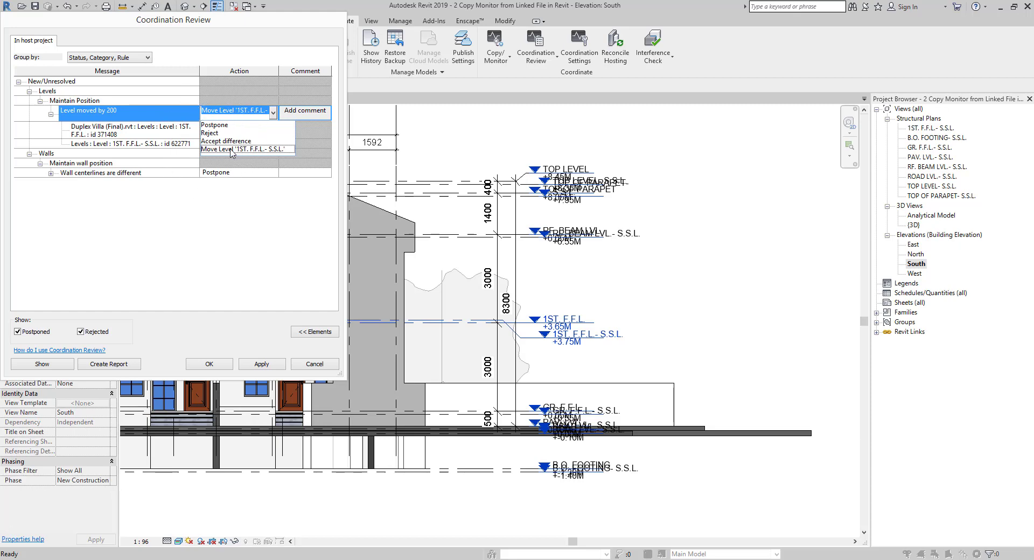
{"action": "left_click", "coordinate": [230, 149]}
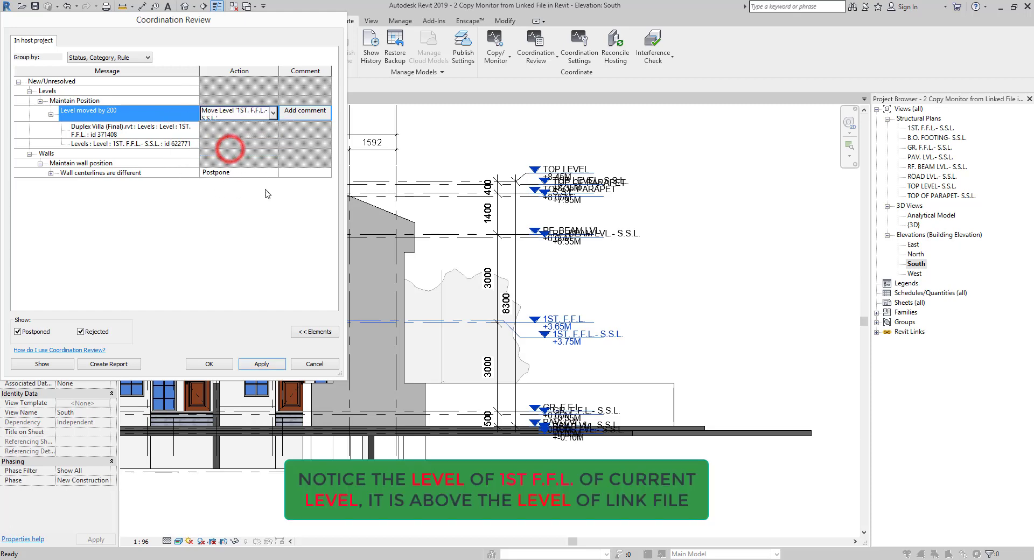
{"action": "left_click", "coordinate": [269, 366]}
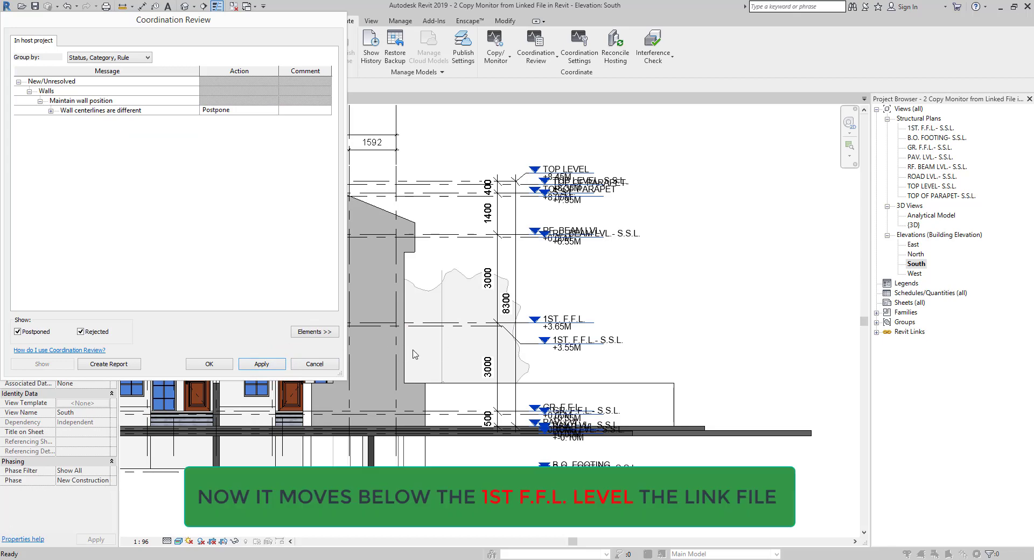
{"action": "left_click", "coordinate": [215, 364]}
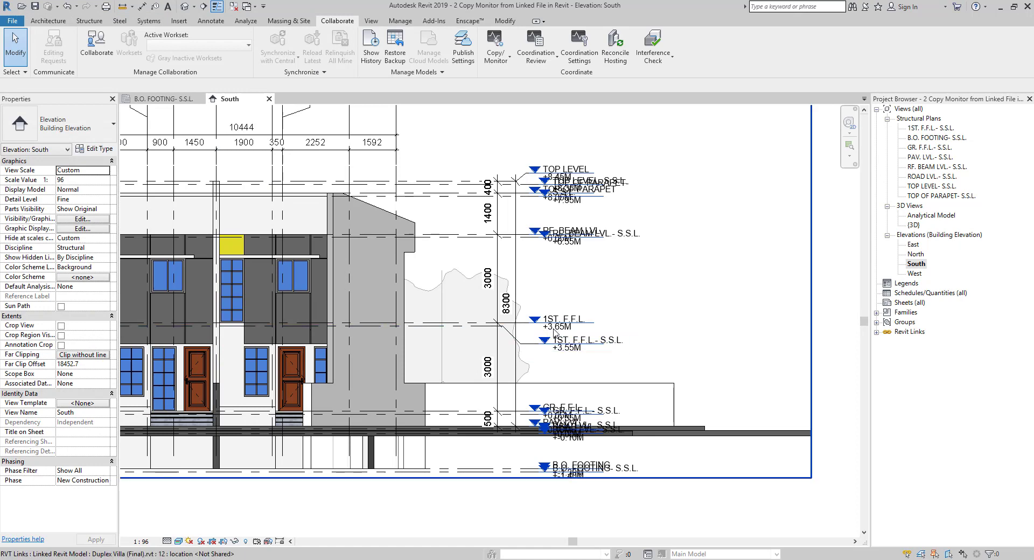
{"action": "middle_click_drag", "start_coordinate": [531, 351], "coordinate": [558, 350]}
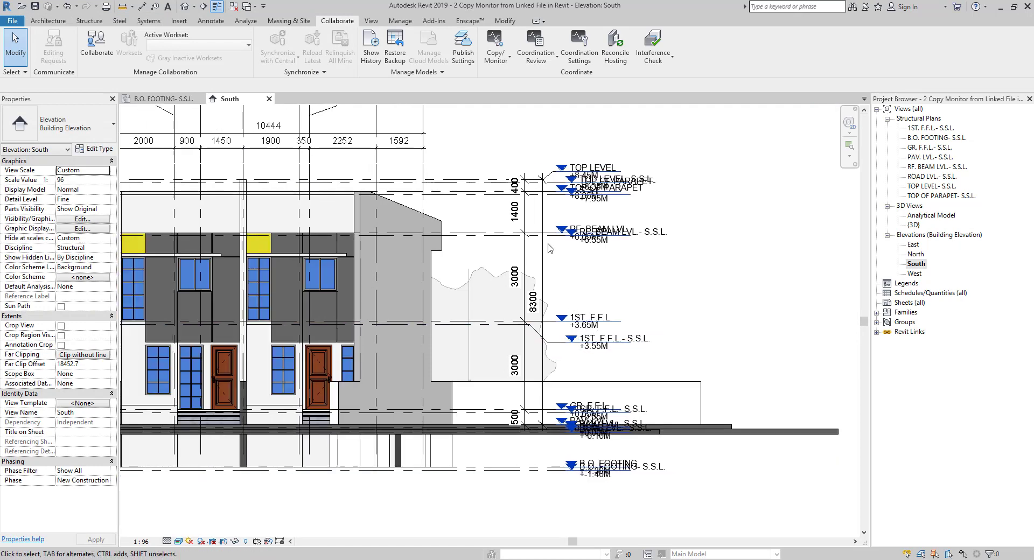
Review the postponed wall centerline item for the villa link, then open B.O. FOOTING- S.S.L.
{"action": "left_click", "coordinate": [536, 48]}
{"action": "left_click", "coordinate": [544, 101]}
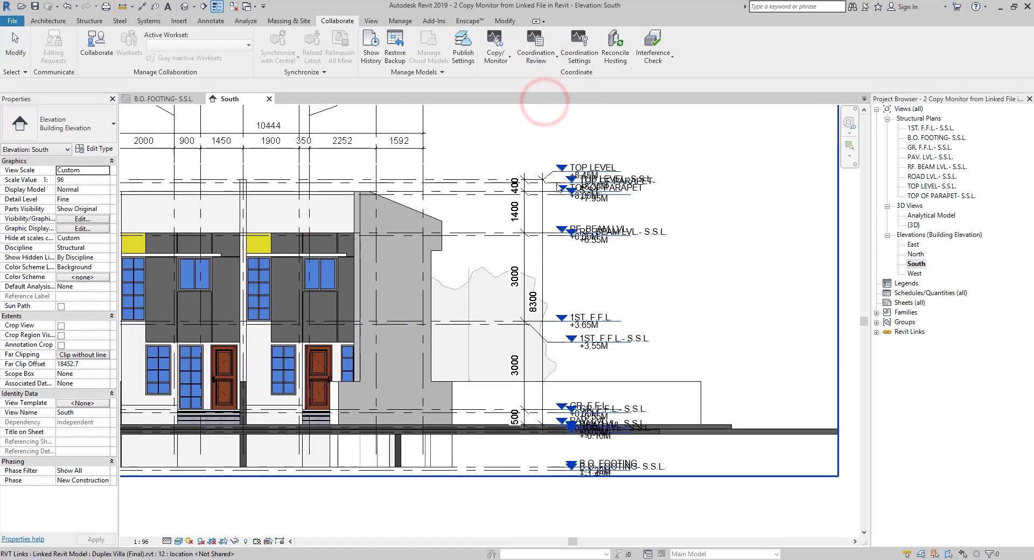
{"action": "left_click", "coordinate": [556, 183]}
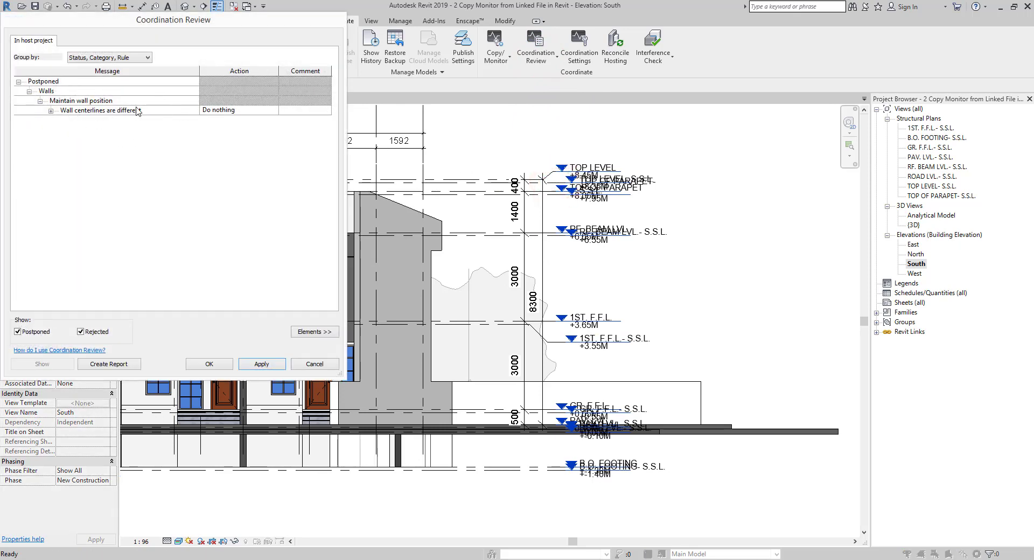
{"action": "left_click", "coordinate": [50, 111]}
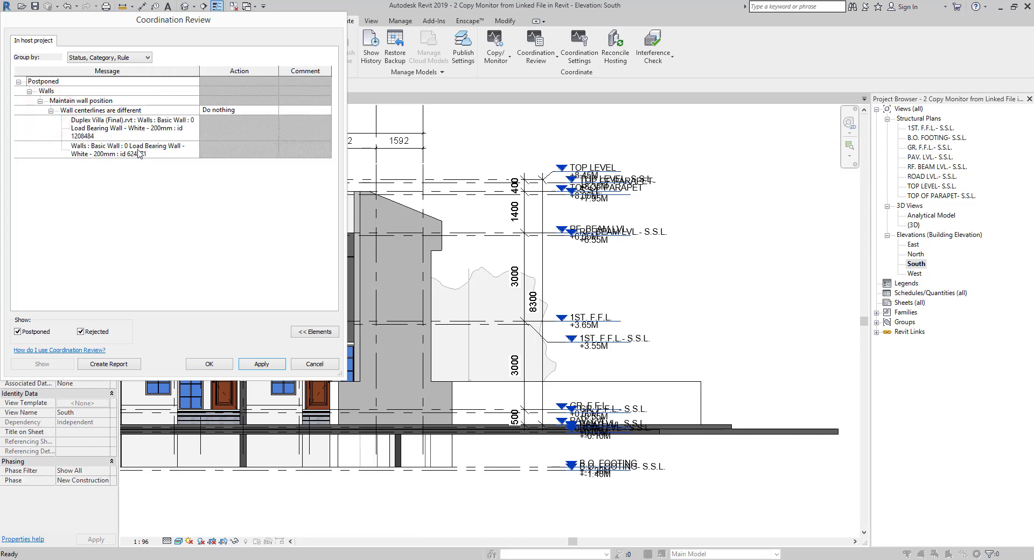
{"action": "left_click", "coordinate": [315, 364]}
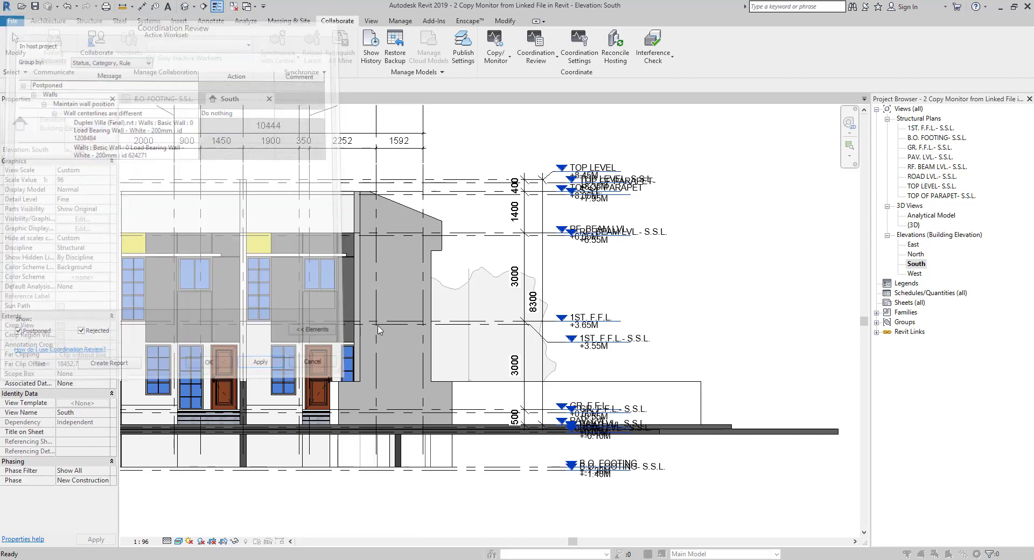
{"action": "double_click", "coordinate": [913, 138]}
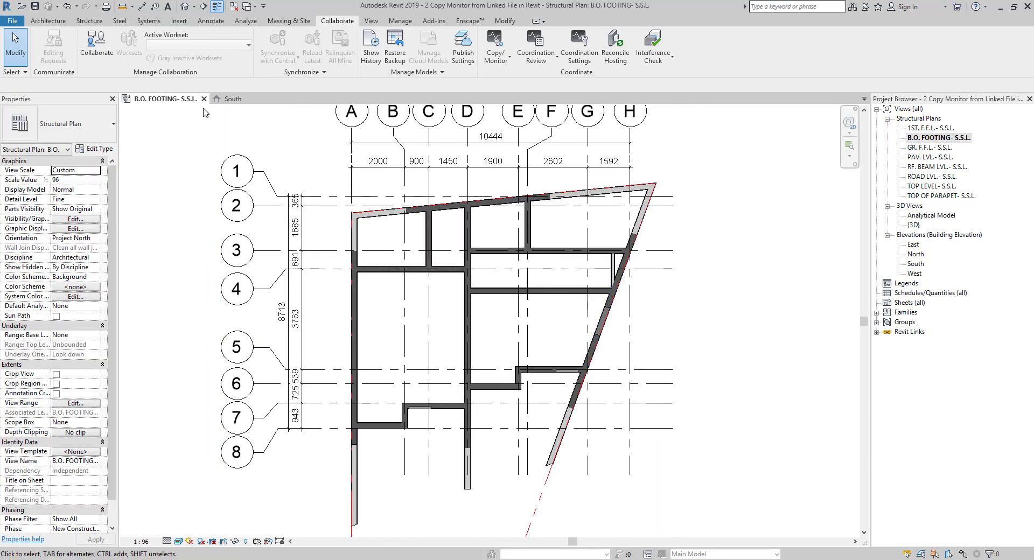
Apply Modify Wall to the 'Wall centerlines are different' item in Coordination Review.
{"action": "left_click", "coordinate": [538, 52]}
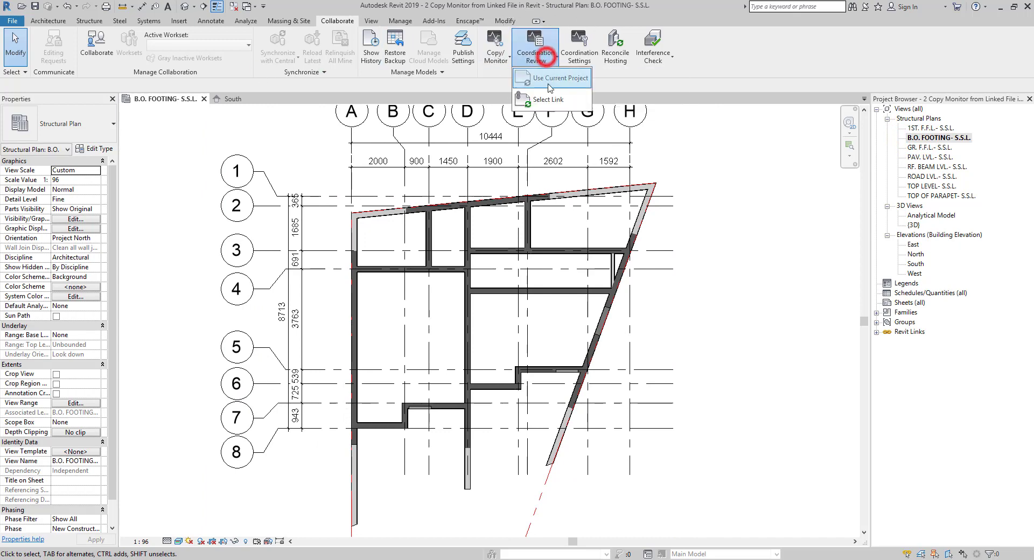
{"action": "left_click", "coordinate": [544, 100]}
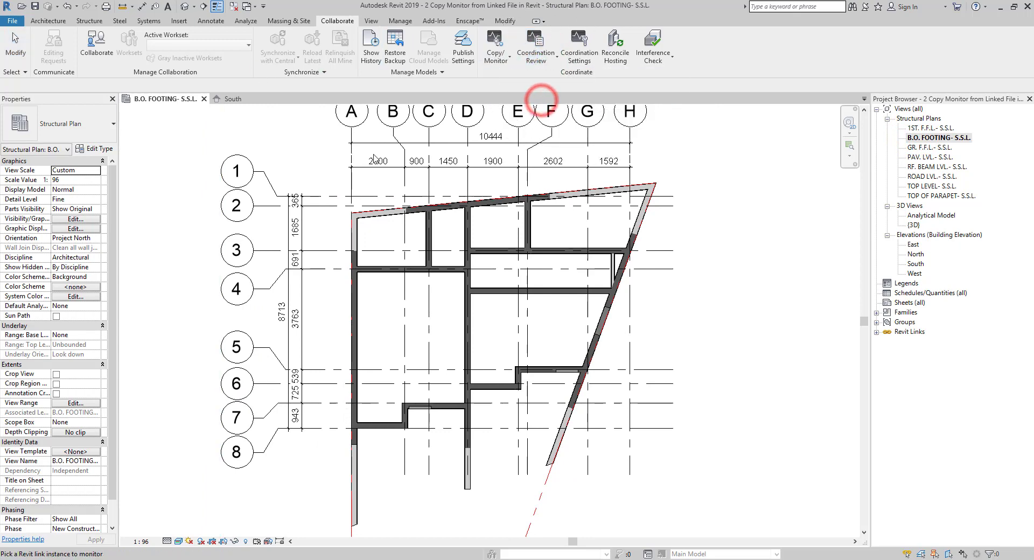
{"action": "left_click", "coordinate": [401, 200]}
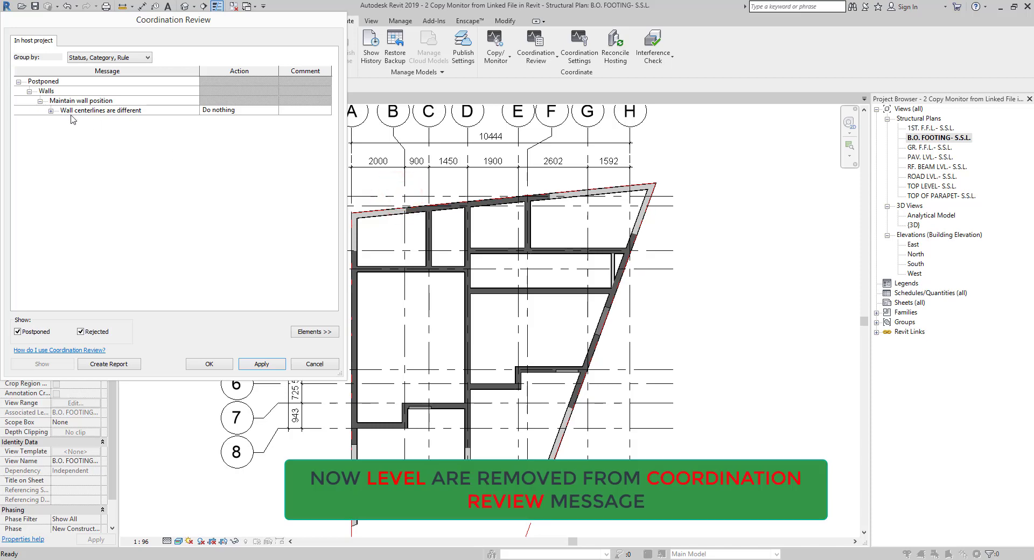
{"action": "left_click", "coordinate": [50, 111]}
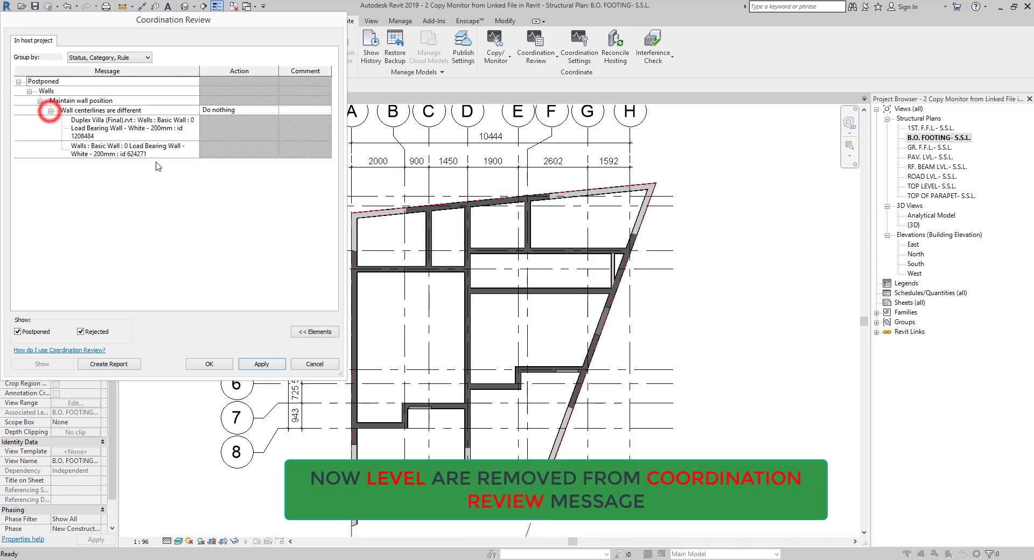
{"action": "left_click", "coordinate": [278, 111]}
{"action": "left_click", "coordinate": [275, 110]}
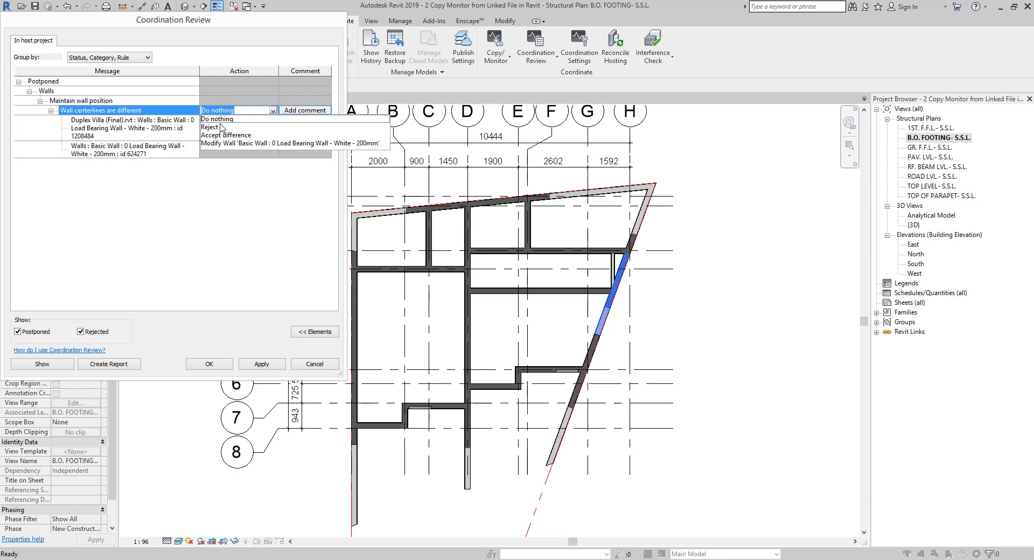
{"action": "left_click", "coordinate": [225, 143]}
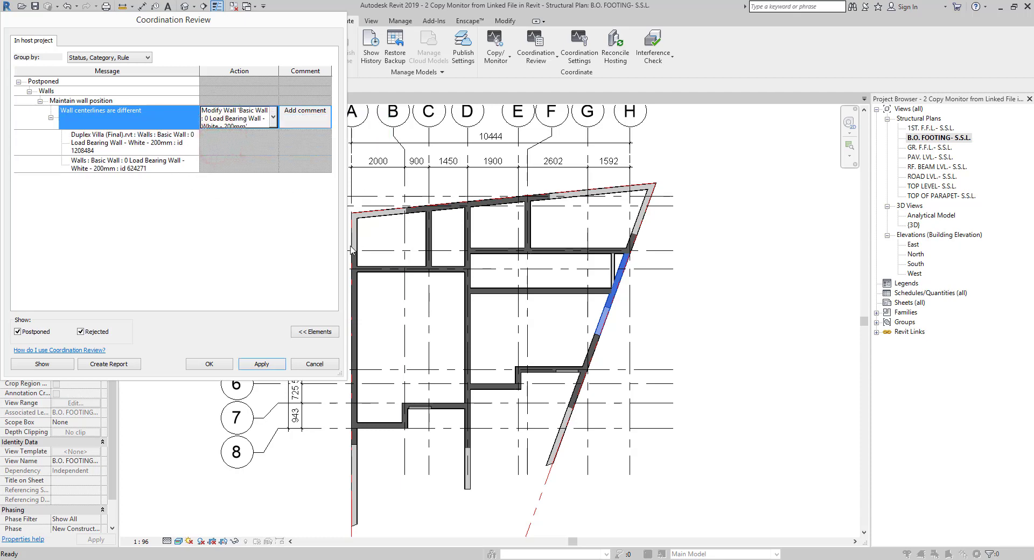
{"action": "left_click", "coordinate": [263, 364]}
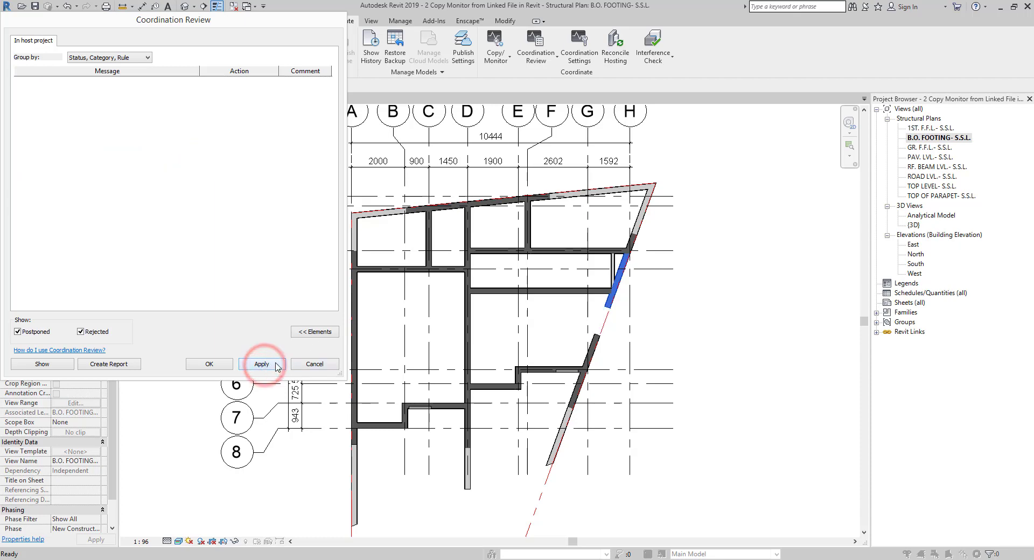
{"action": "left_click", "coordinate": [221, 363]}
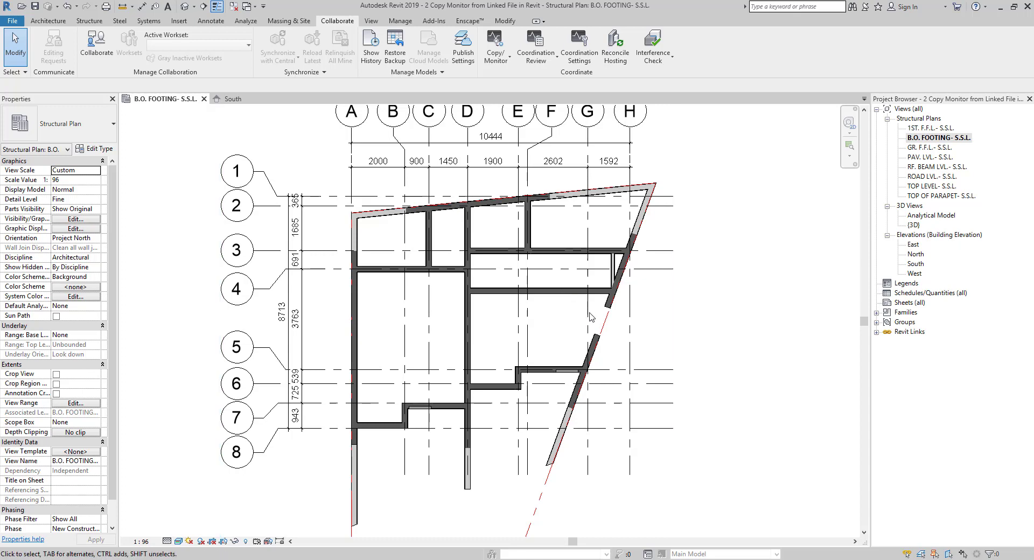
{"action": "key", "text": "v"}
{"action": "key", "text": "v"}
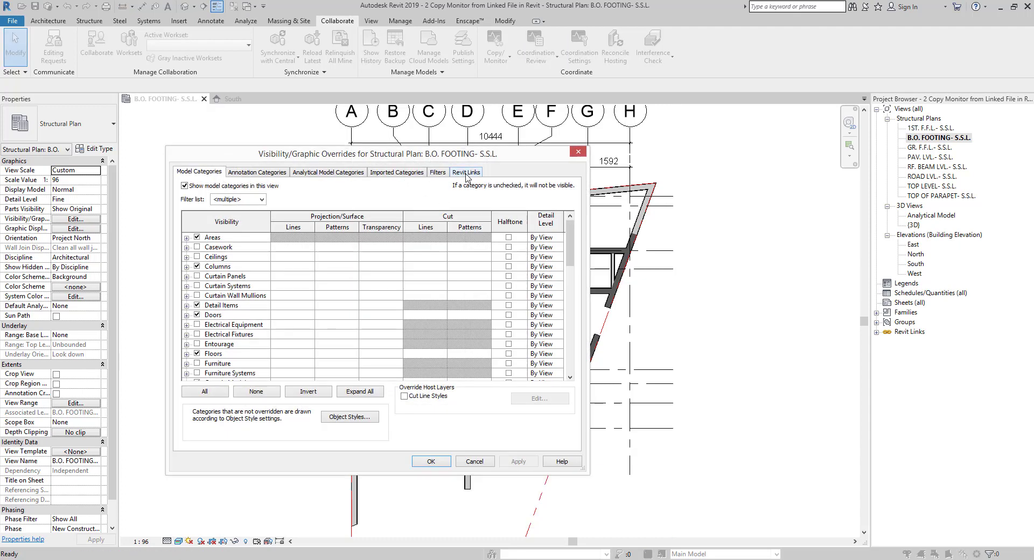
{"action": "left_click", "coordinate": [467, 172]}
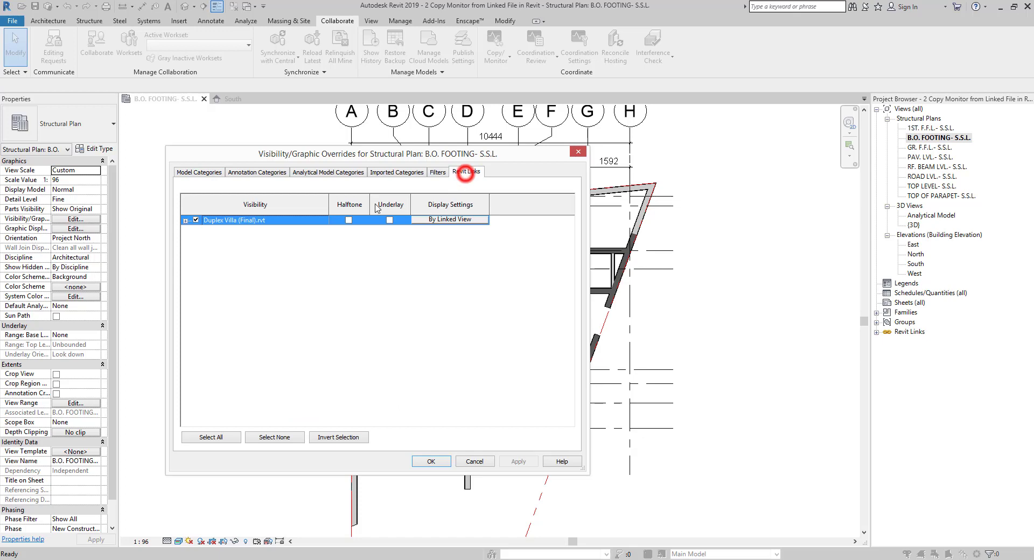
{"action": "left_click", "coordinate": [196, 220]}
{"action": "left_click", "coordinate": [431, 461]}
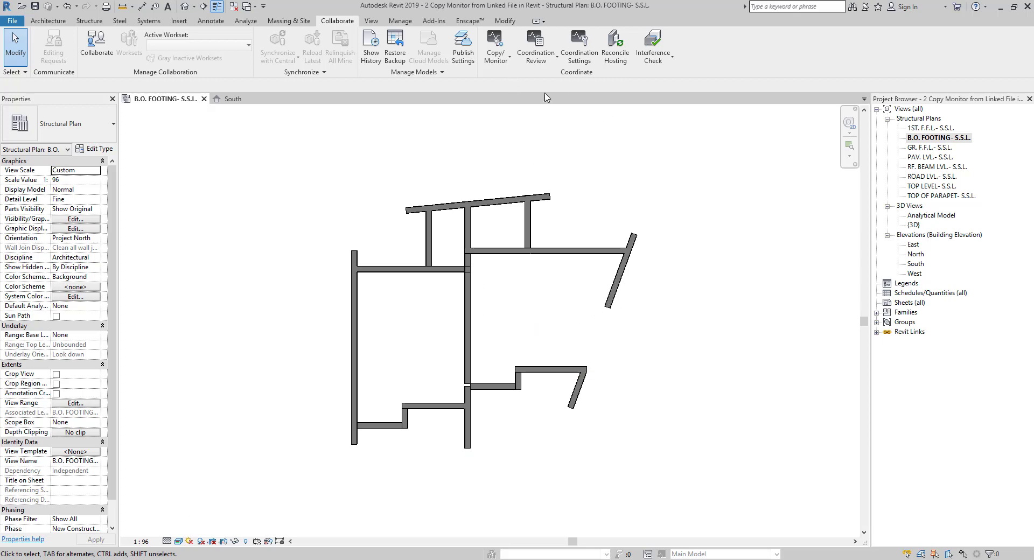
{"action": "key", "text": "v"}
{"action": "key", "text": "v"}
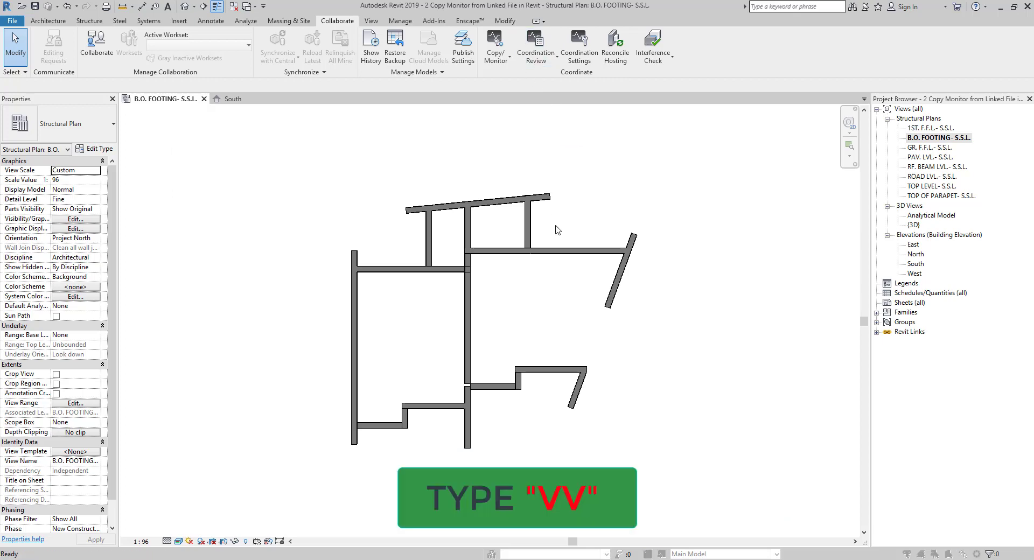
{"action": "left_click", "coordinate": [467, 172]}
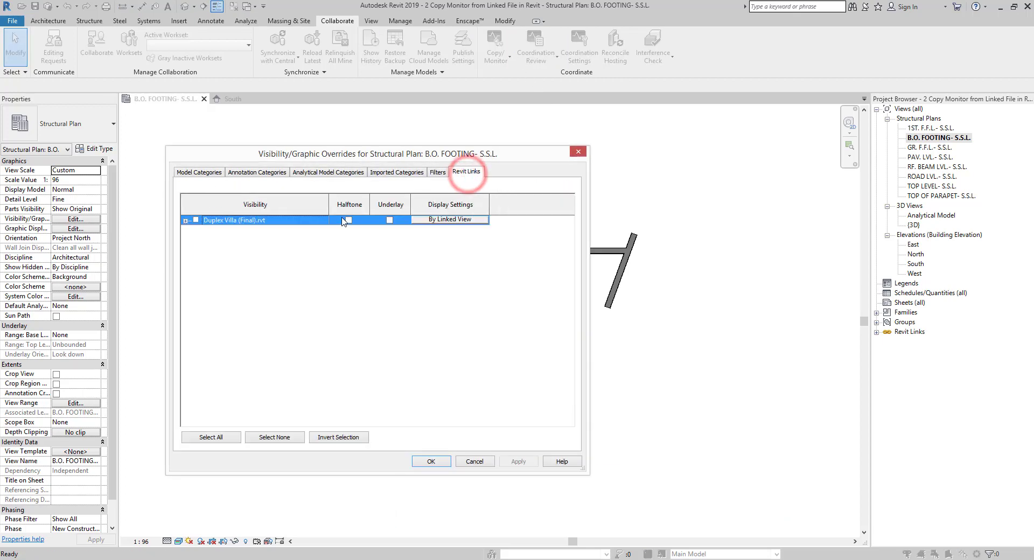
{"action": "left_click", "coordinate": [431, 462]}
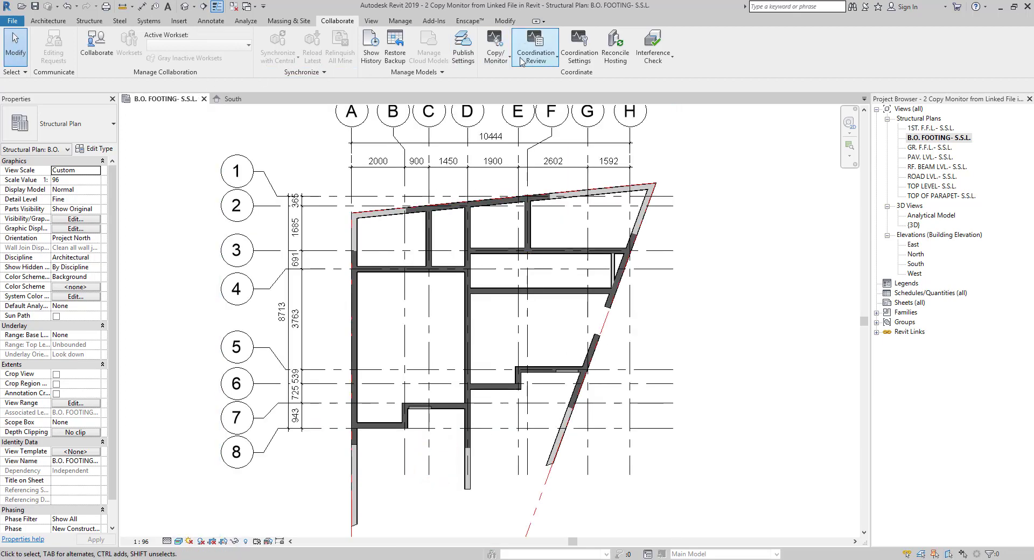
Start Copy/Monitor on the villa link and check the 200mm load-bearing wall type mapping.
{"action": "left_click", "coordinate": [496, 54]}
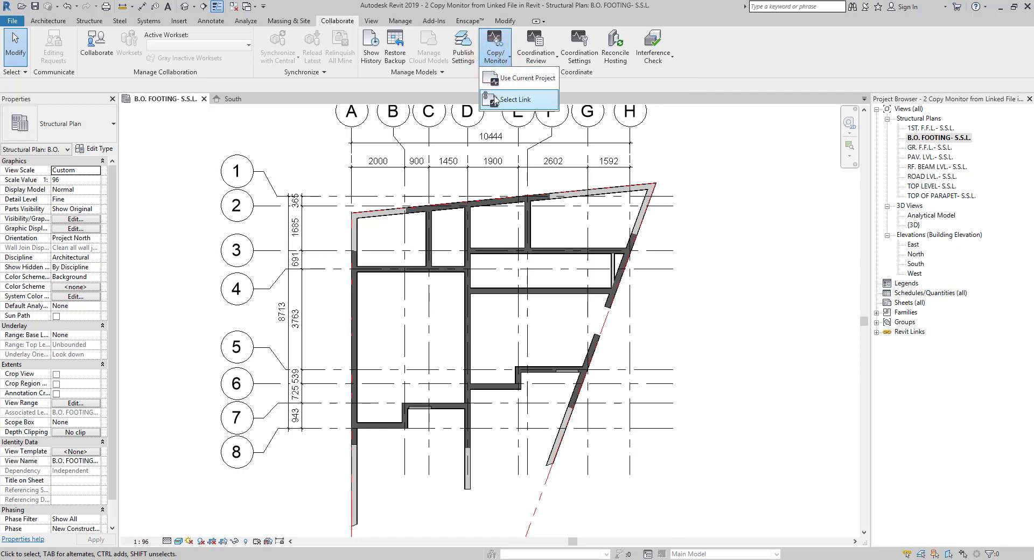
{"action": "left_click", "coordinate": [501, 97]}
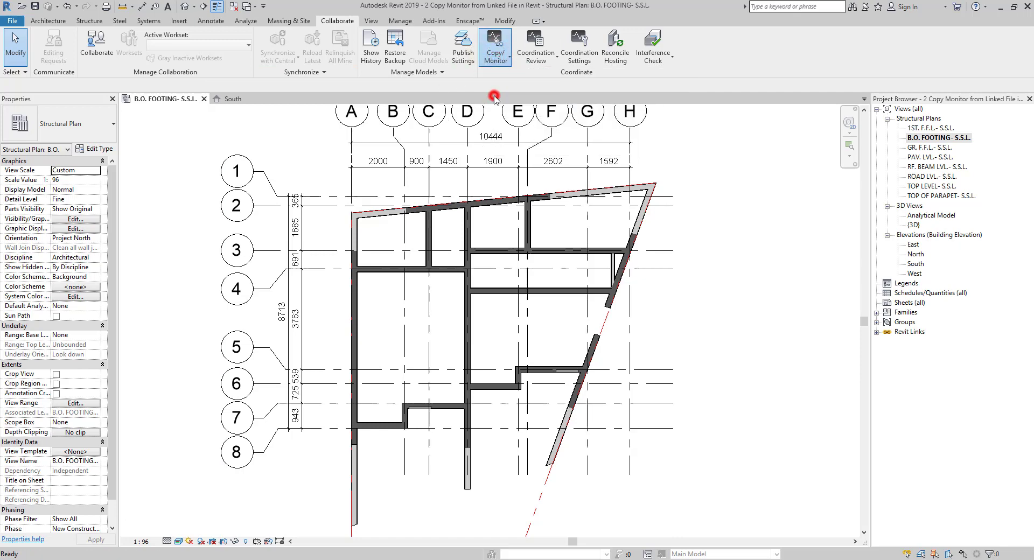
{"action": "left_click", "coordinate": [518, 175]}
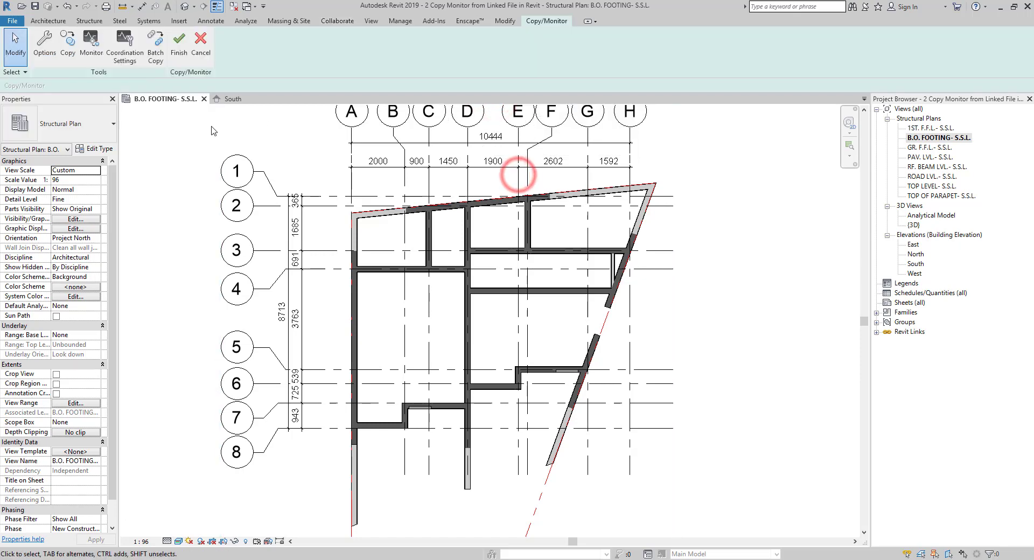
{"action": "left_click", "coordinate": [48, 52]}
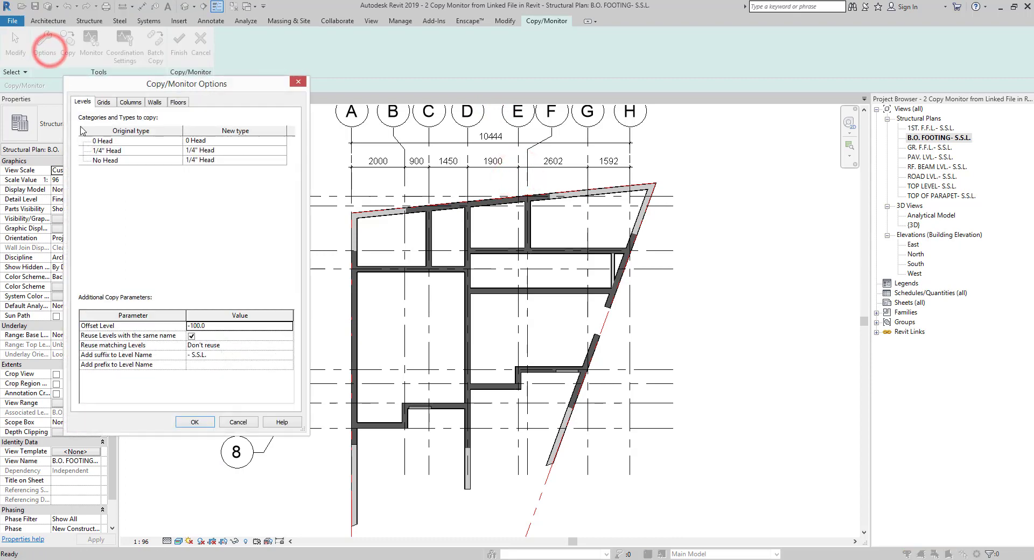
{"action": "left_click", "coordinate": [156, 102]}
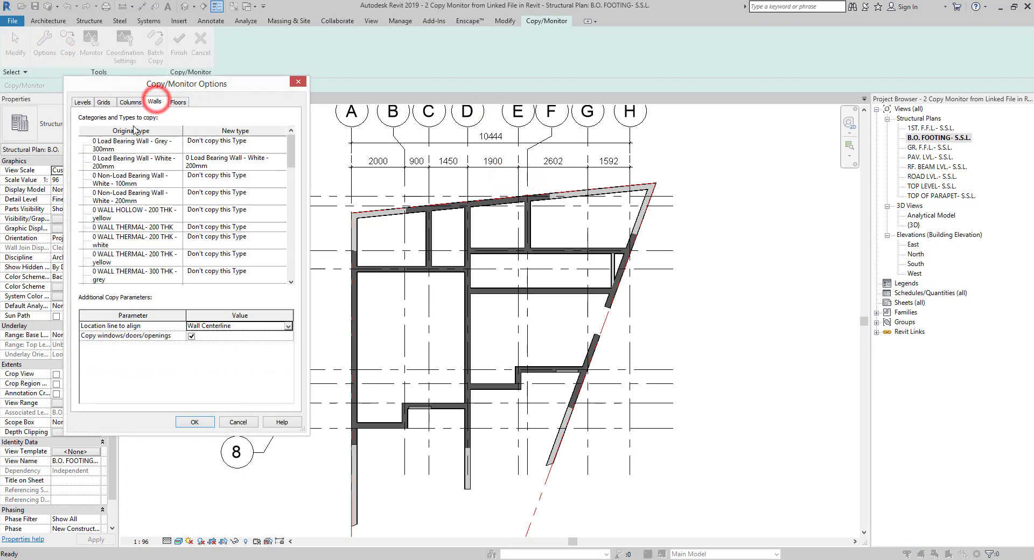
{"action": "left_click", "coordinate": [124, 162]}
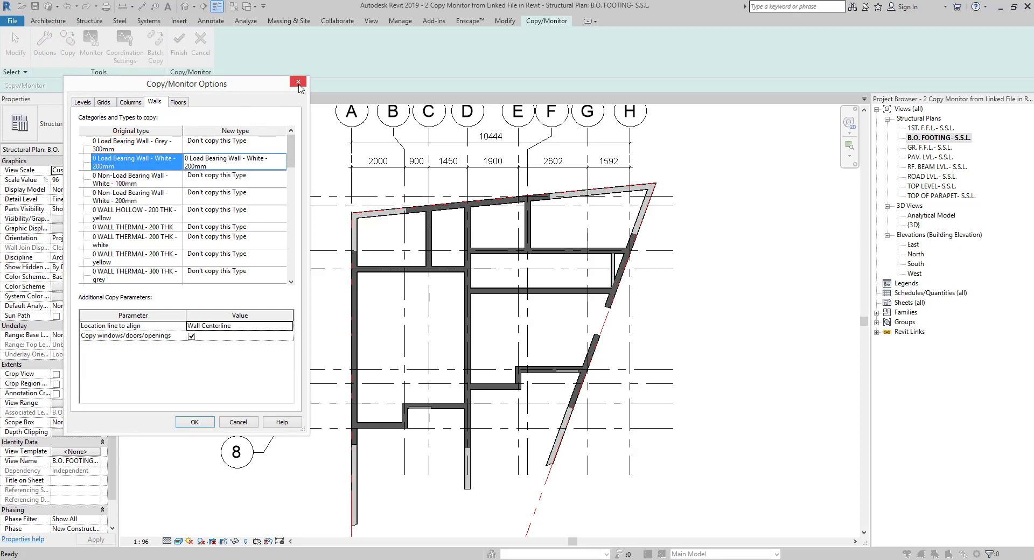
{"action": "left_click", "coordinate": [298, 83]}
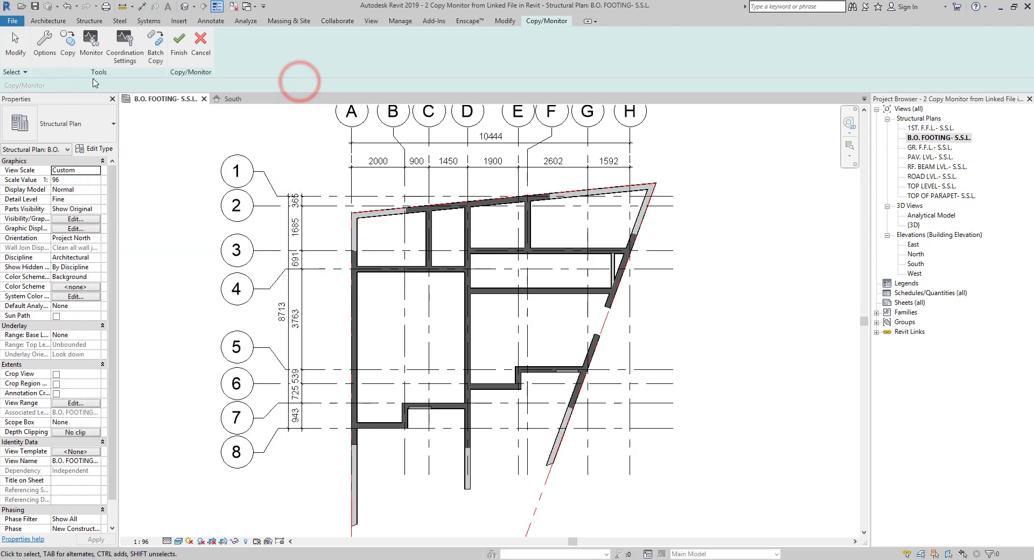
Copy the horizontal wall between grids D and G as a monitored wall and finish.
{"action": "left_click", "coordinate": [70, 53]}
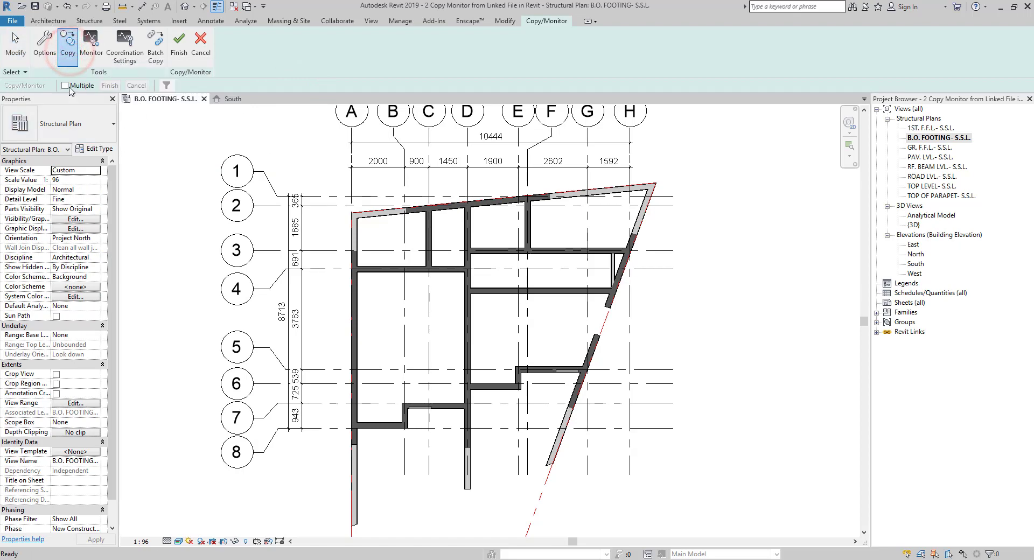
{"action": "left_click", "coordinate": [69, 86]}
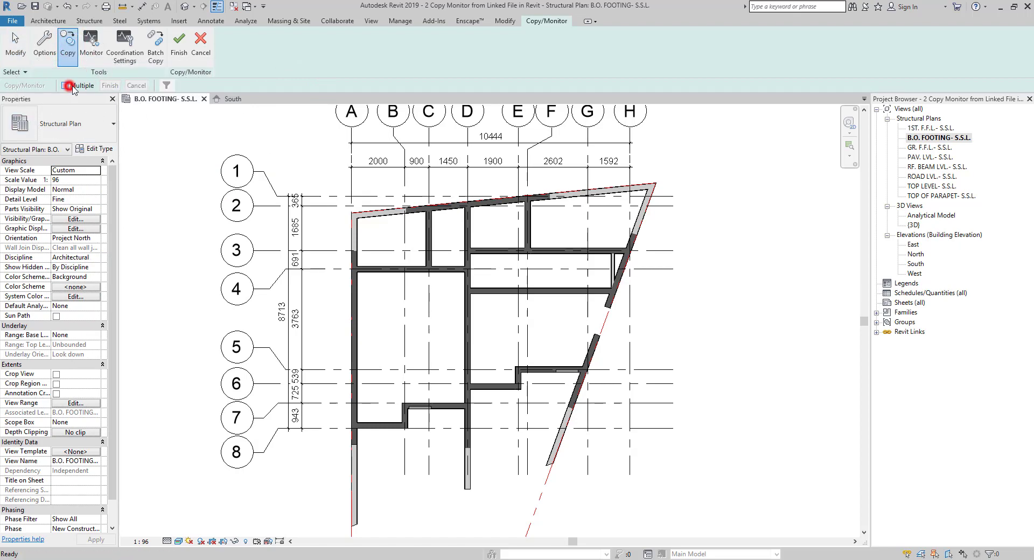
{"action": "left_click", "coordinate": [502, 291]}
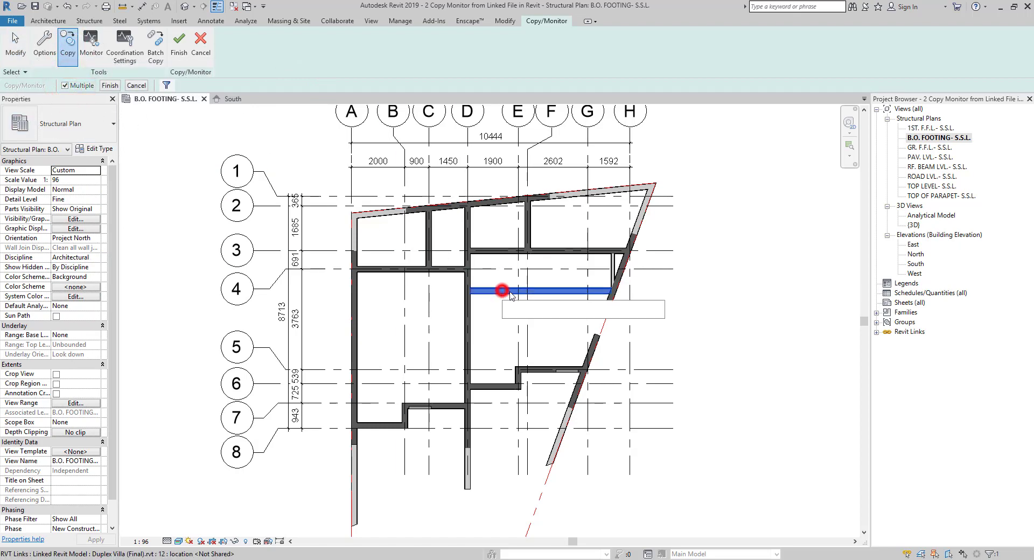
{"action": "left_click", "coordinate": [108, 86]}
{"action": "left_click", "coordinate": [539, 289]}
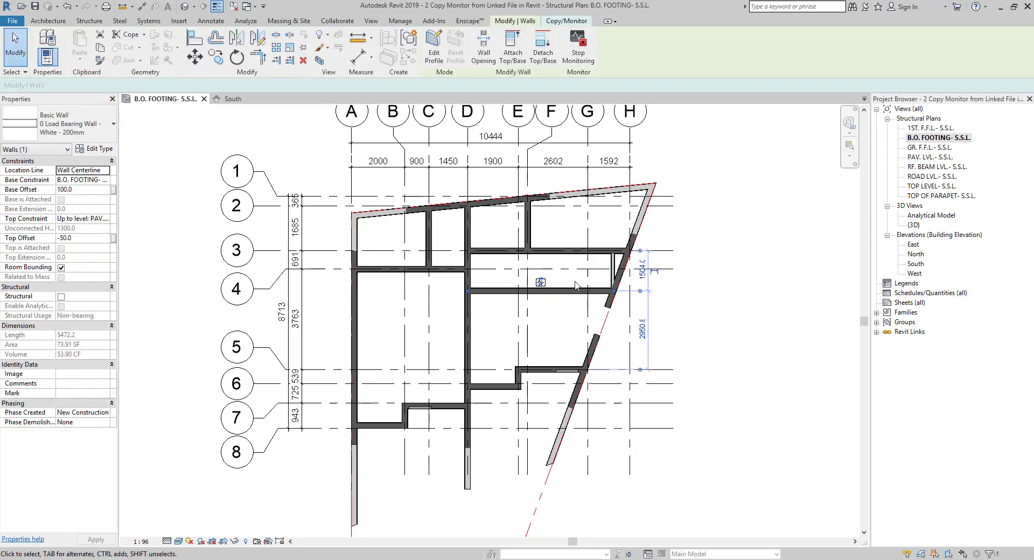
{"action": "left_click", "coordinate": [721, 263]}
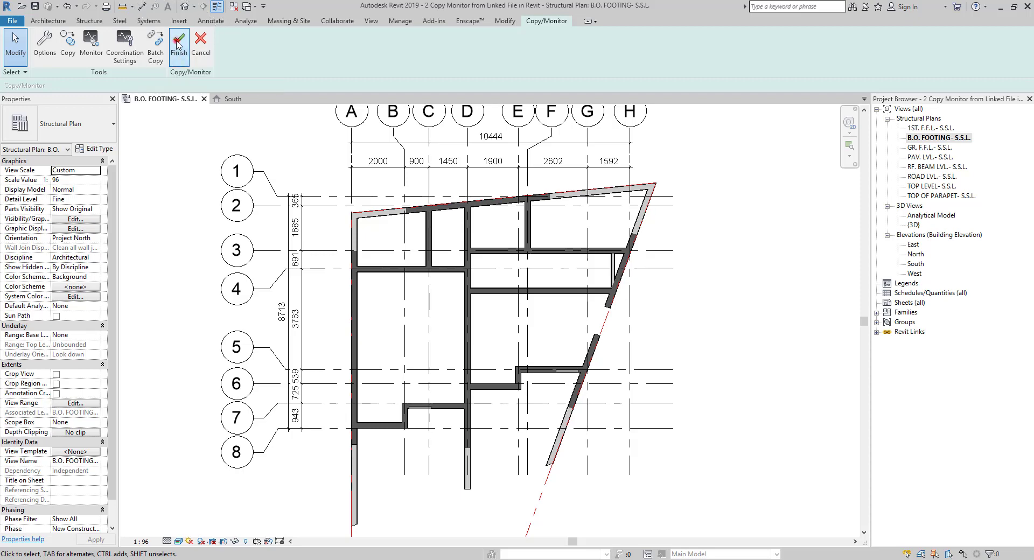
{"action": "left_click", "coordinate": [178, 44]}
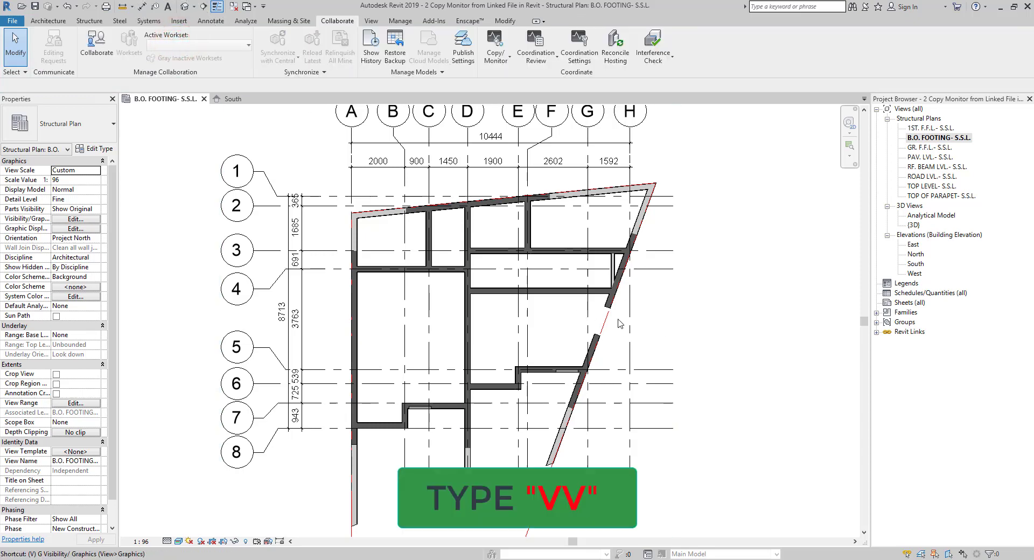
Turn off Duplex Villa (Final).rvt under Revit Links in the B.O. FOOTING- S.S.L. plan's Visibility/Graphics.
{"action": "key", "text": "v"}
{"action": "key", "text": "v"}
{"action": "left_click", "coordinate": [463, 172]}
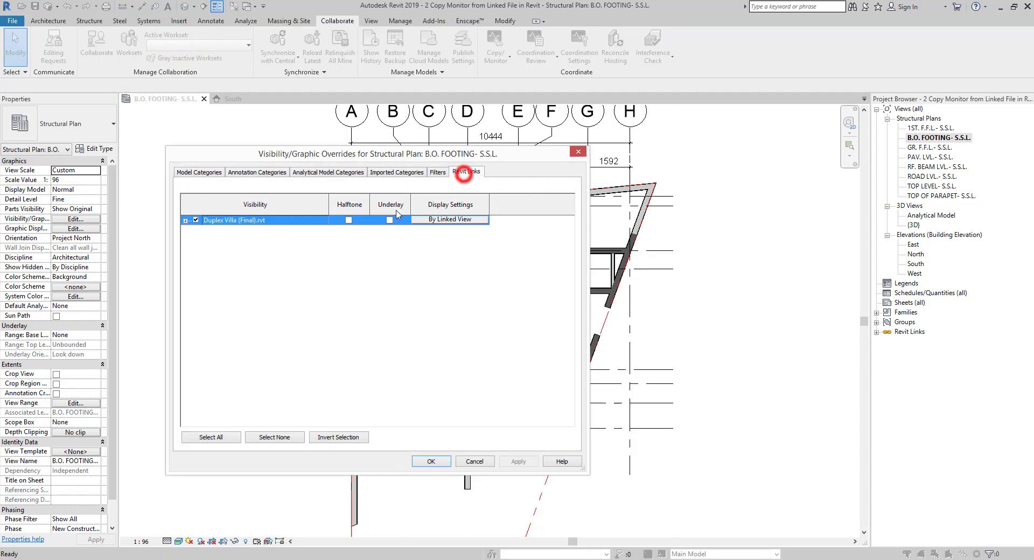
{"action": "left_click", "coordinate": [196, 220]}
{"action": "left_click", "coordinate": [429, 462]}
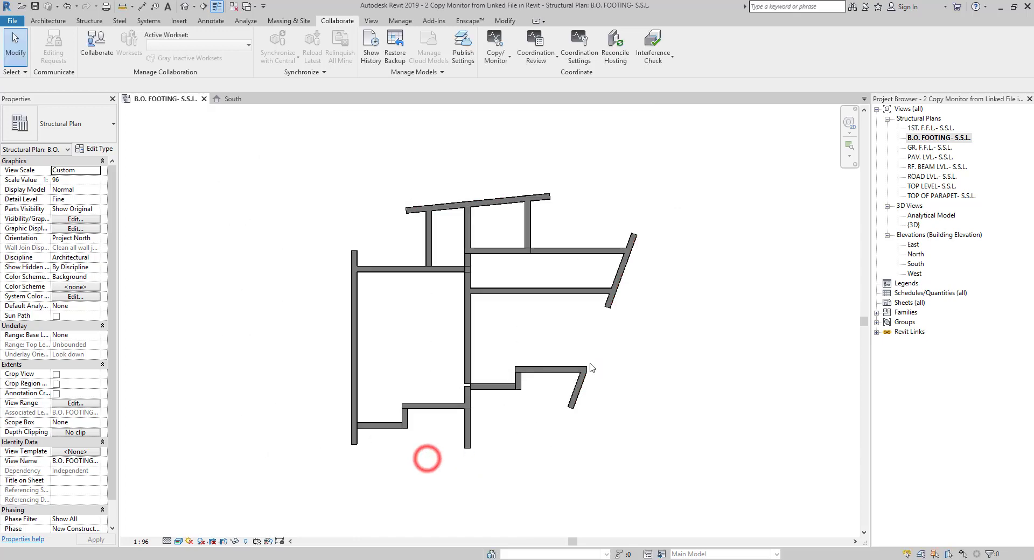